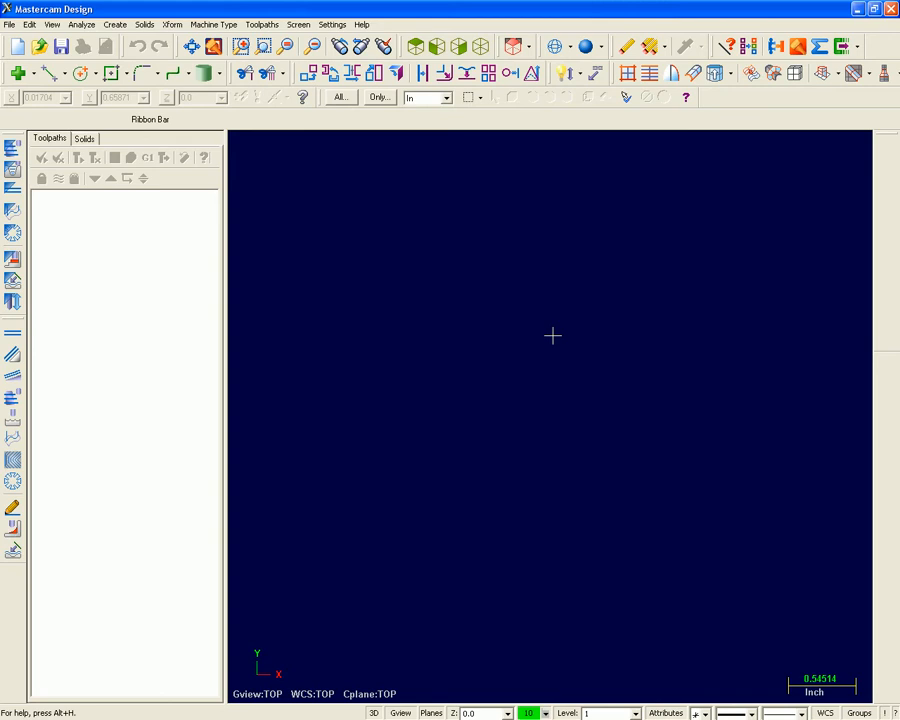
Examine the File, Edit, Analyze and Create commands, including the available line-creation options.
left_click(12, 25)
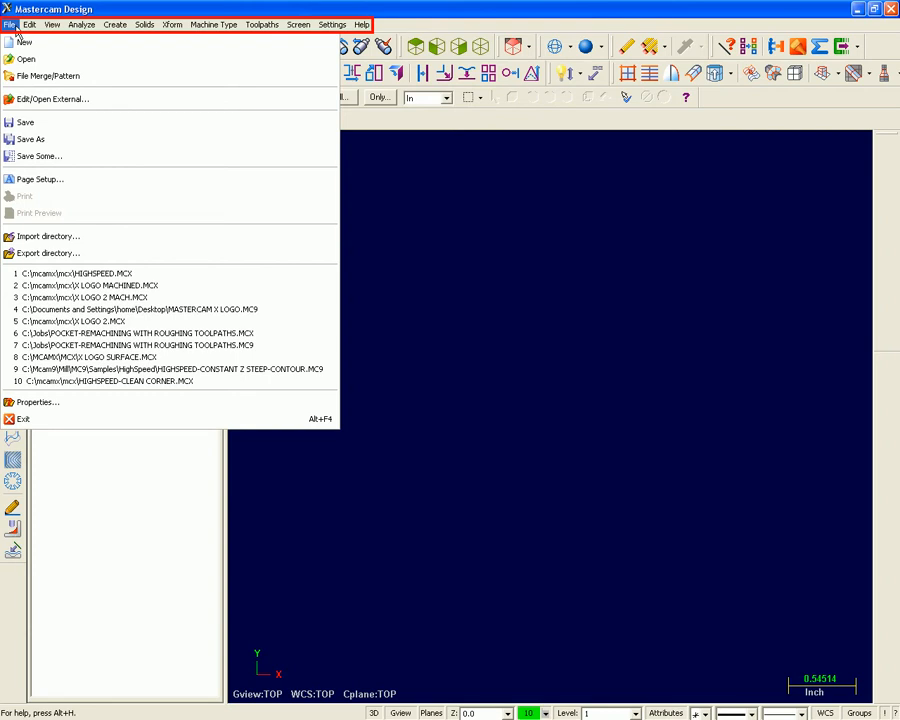
mouse_move(29, 27)
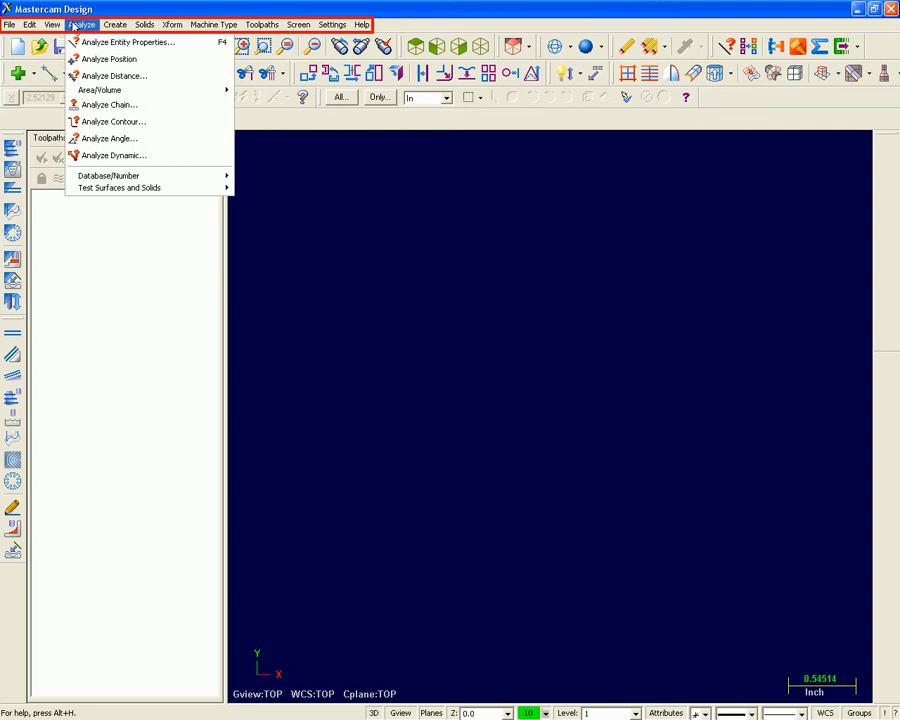
mouse_move(115, 27)
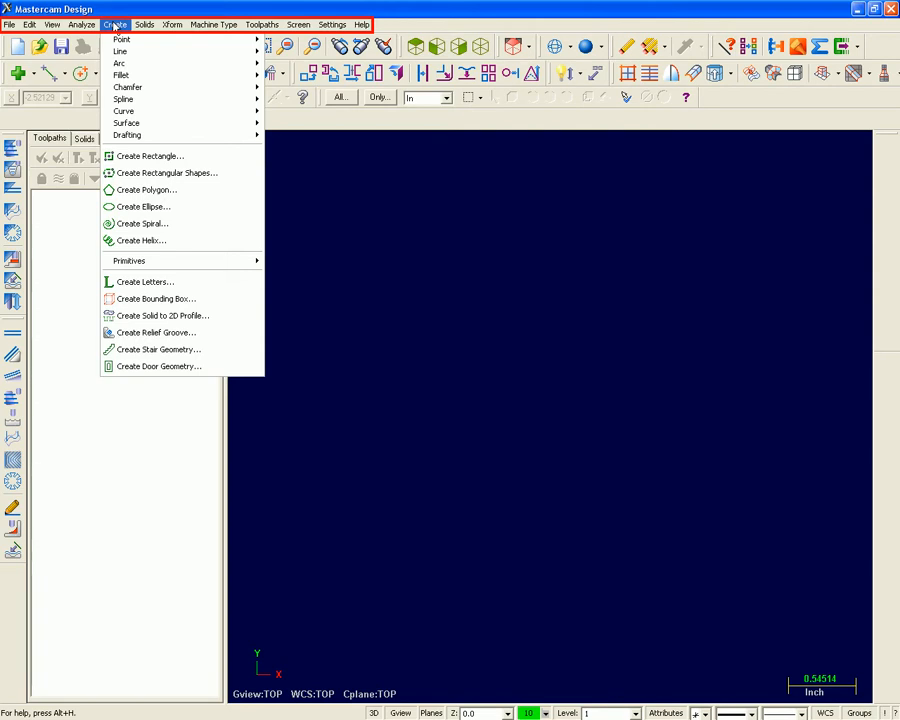
mouse_move(176, 53)
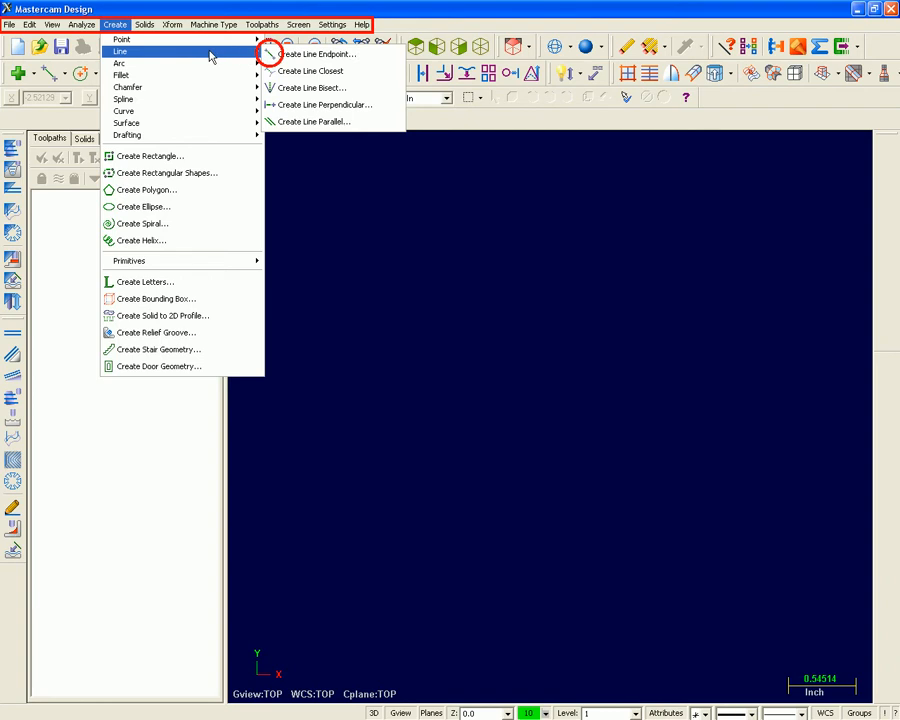
key("Escape")
key("Escape")
key("Escape")
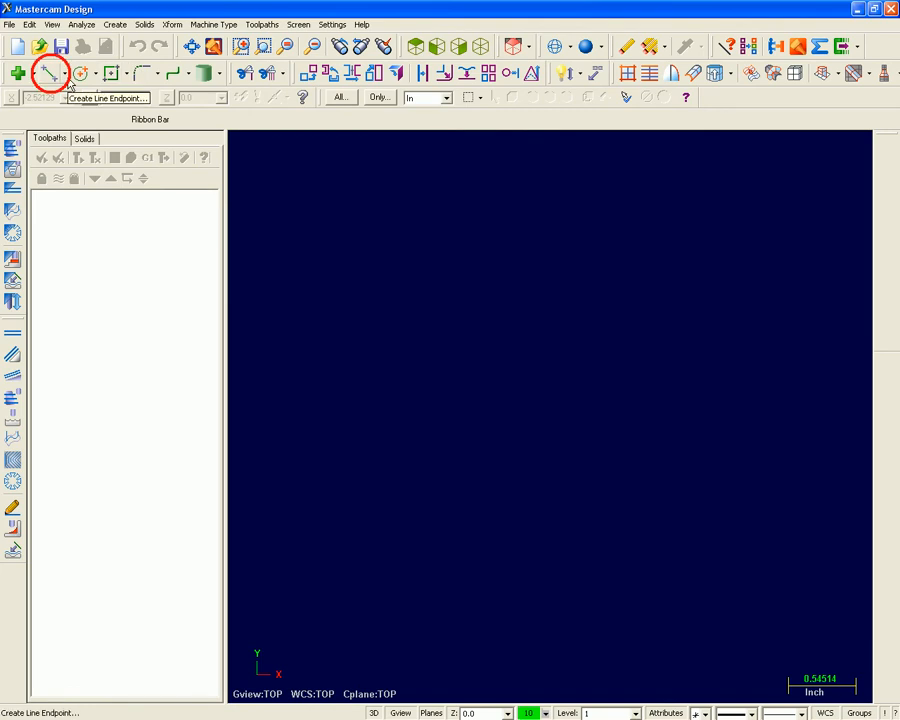
left_click(66, 77)
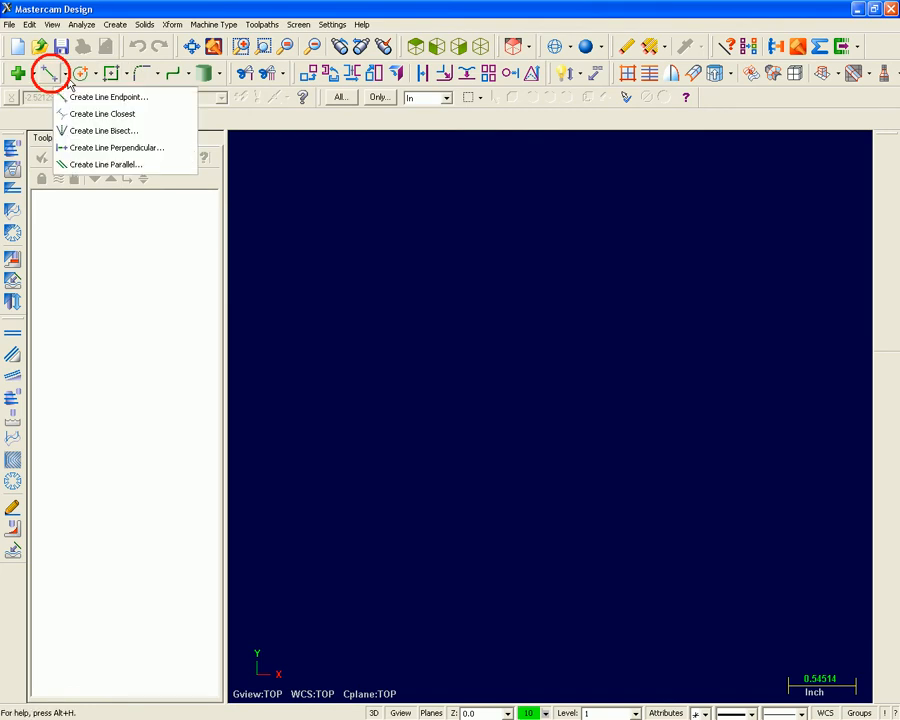
left_click(68, 82)
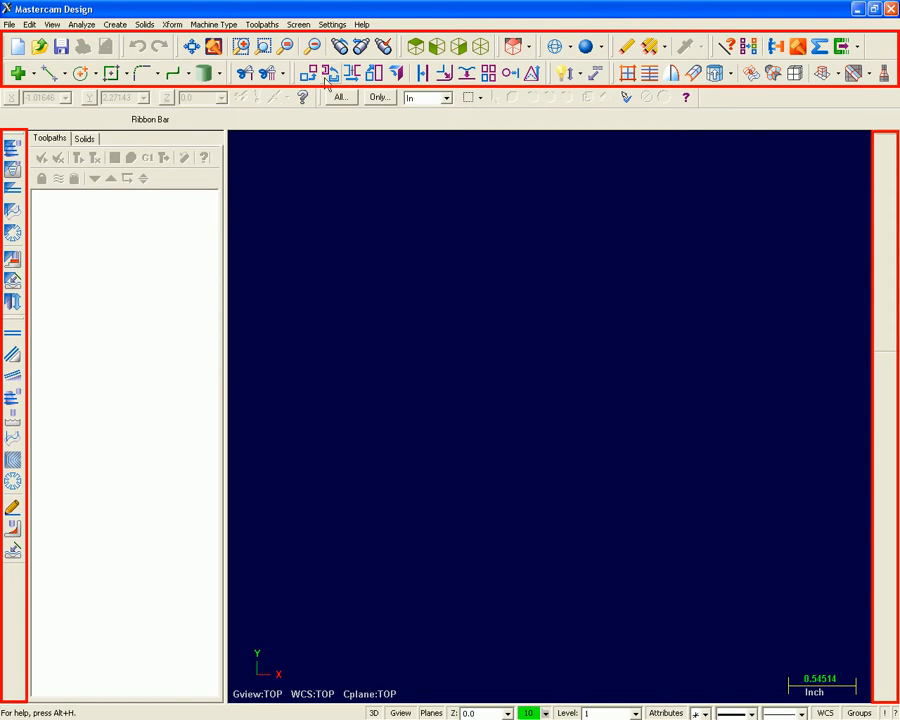
Undock the Xform toolbar and reposition it as a floating toolbar over the graphics area.
left_click_drag(298, 72, 407, 231)
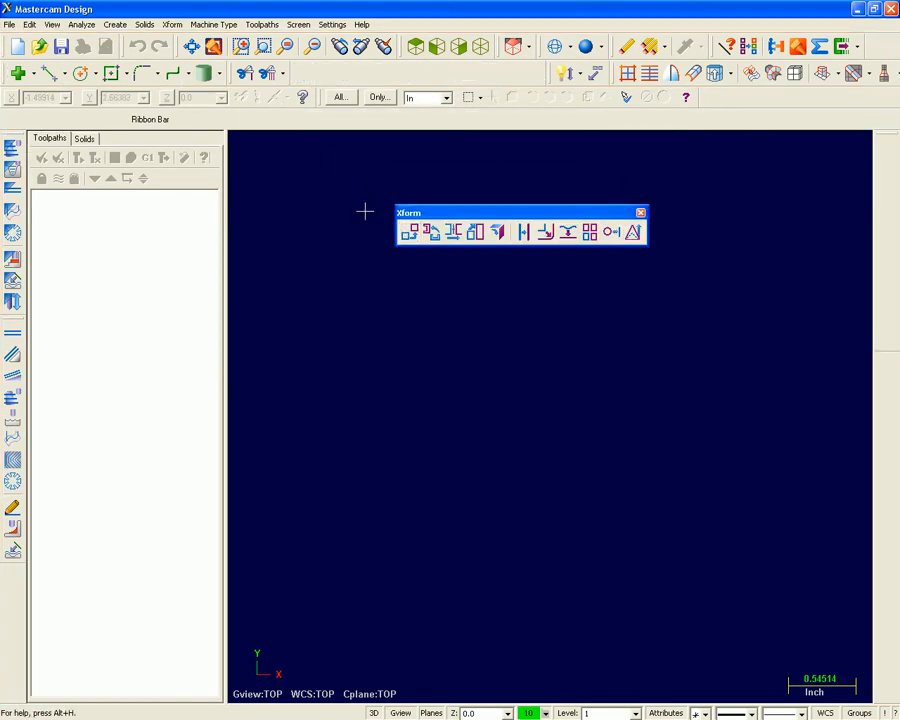
left_click_drag(424, 213, 446, 428)
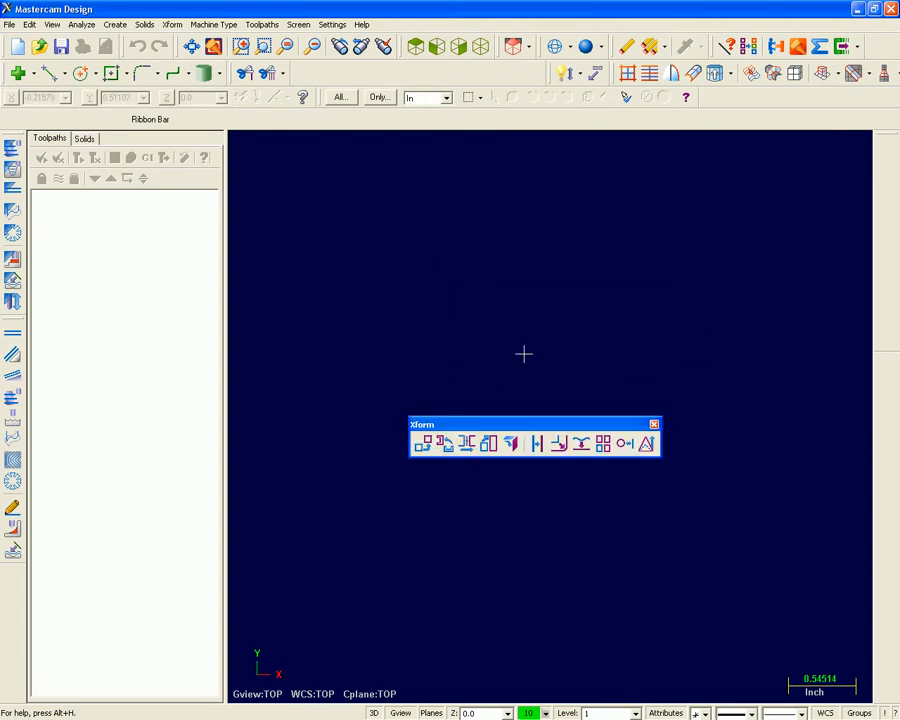
left_click_drag(502, 426, 454, 284)
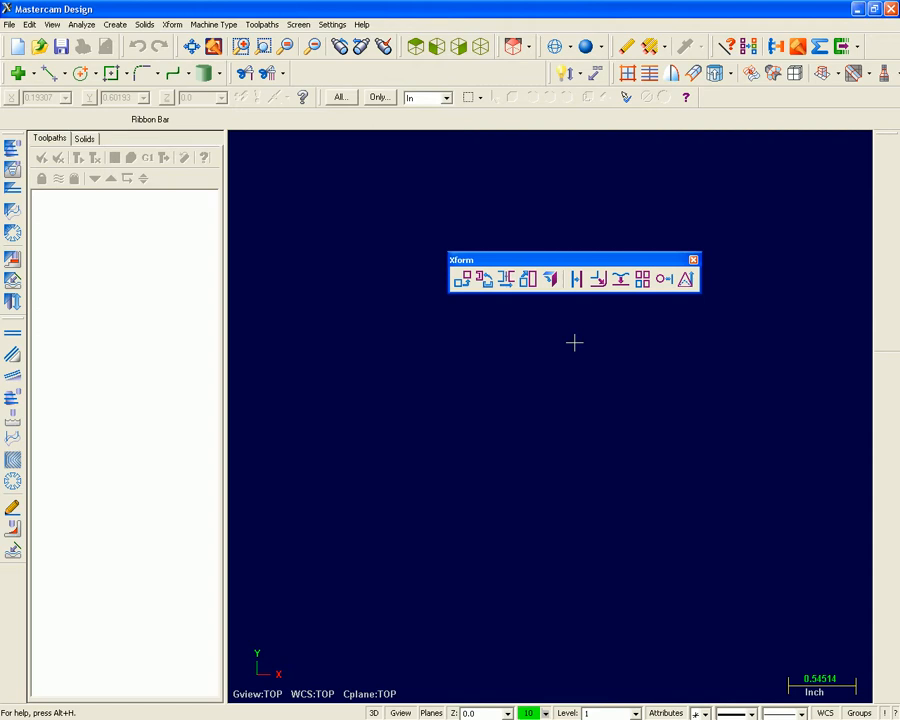
Hide the floating Xform toolbar, redisplay it and dock it back among the other toolbars.
left_click(693, 260)
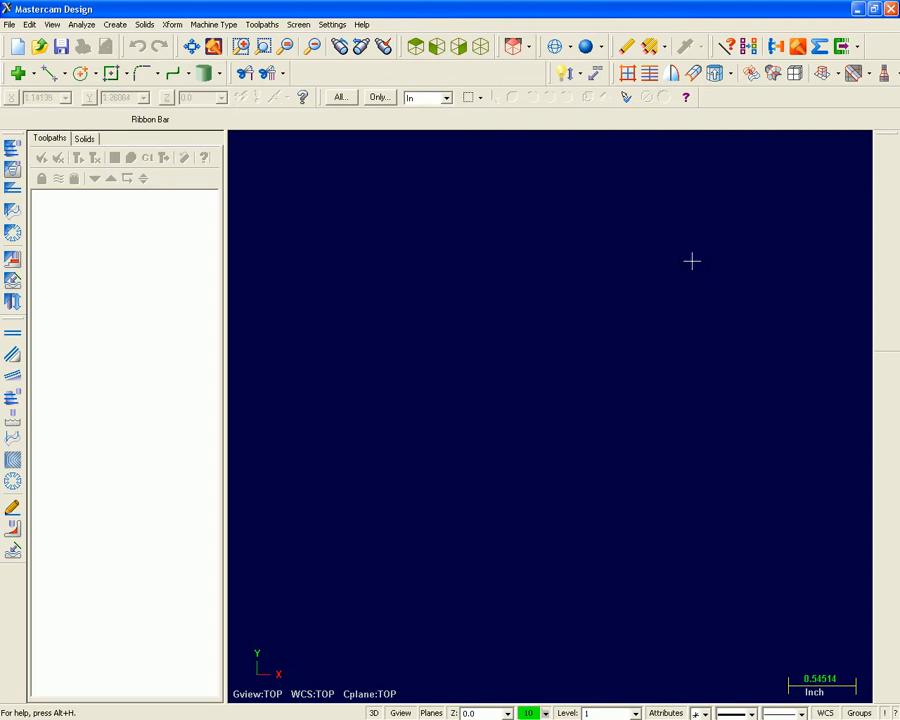
right_click(717, 99)
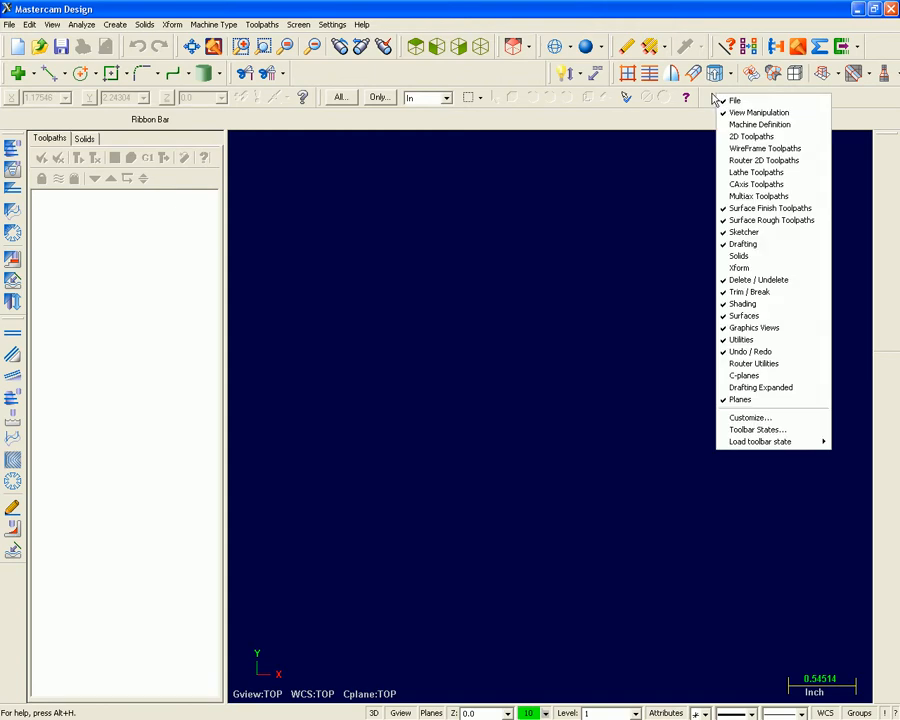
left_click(754, 269)
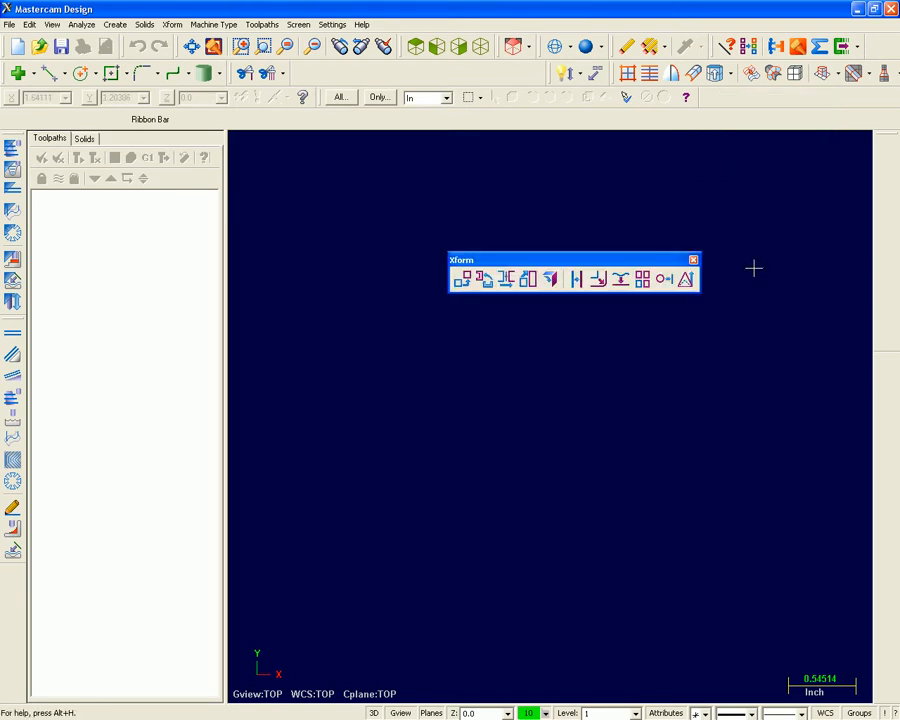
left_click_drag(571, 261, 398, 60)
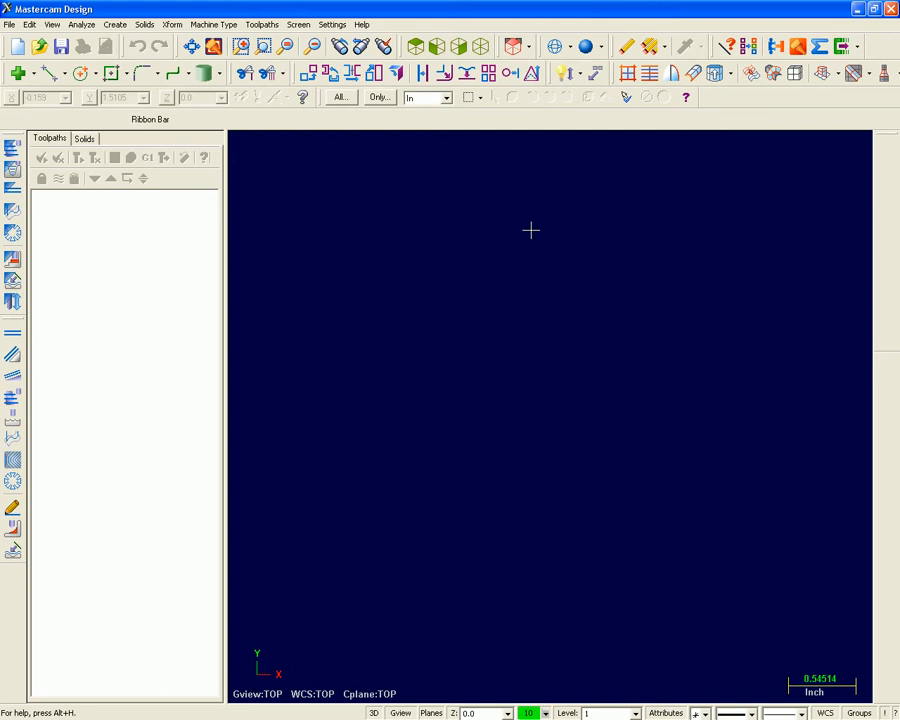
right_click(721, 106)
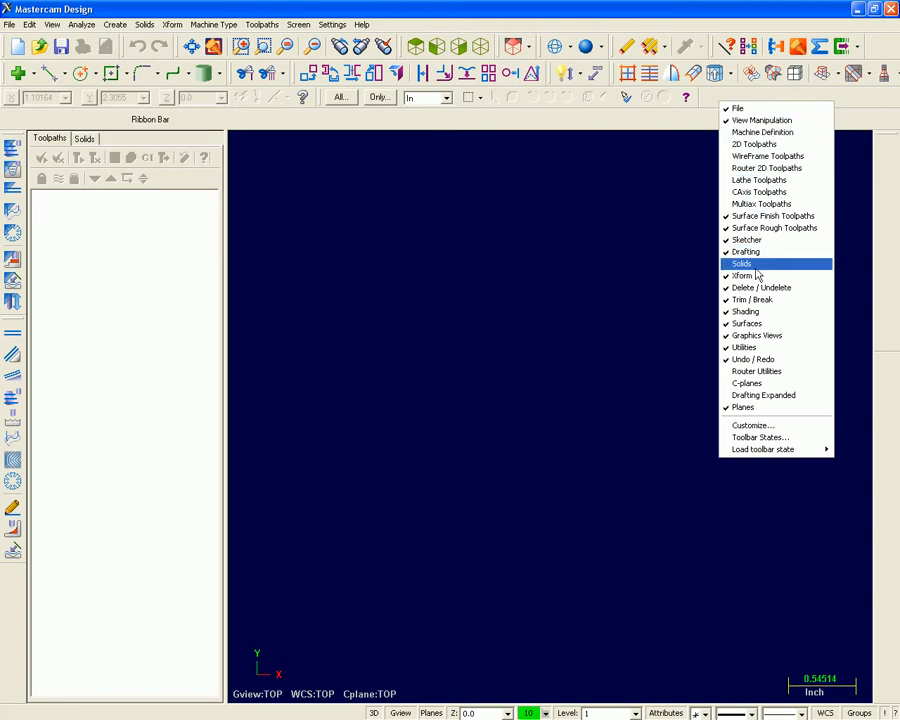
left_click(714, 101)
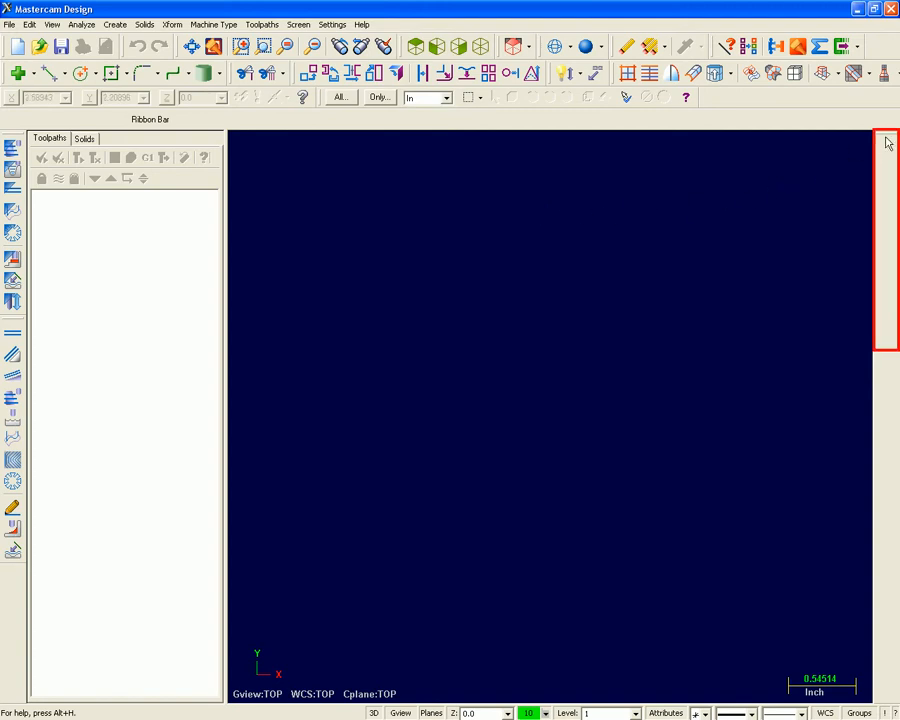
Float the MRU Function Bar over the graphics area and draw an endpoint line about 4.43 inches long at about 332.5 degrees.
left_click_drag(889, 143, 598, 200)
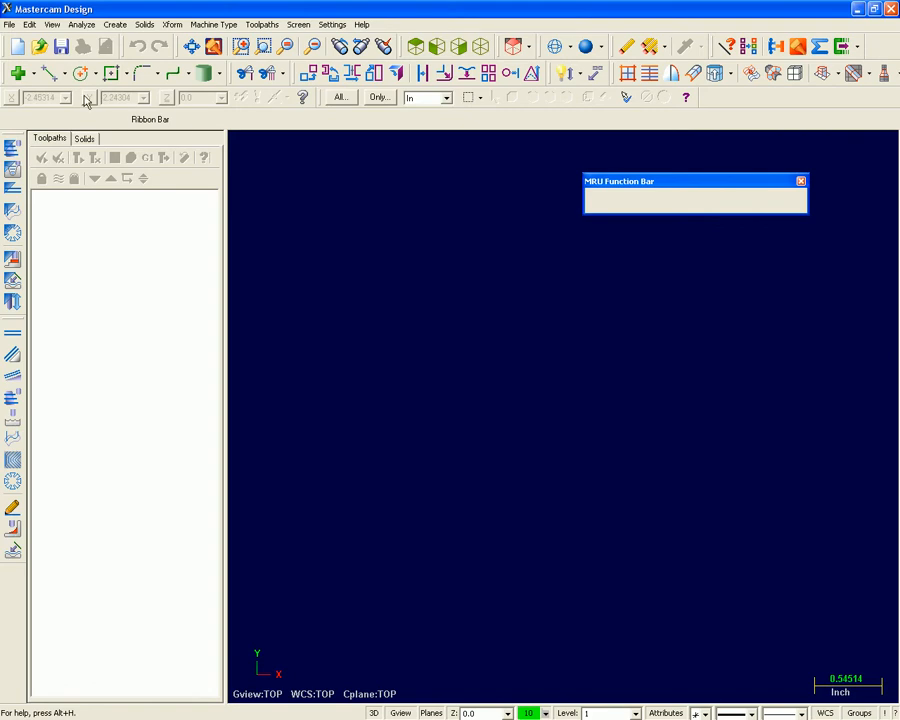
left_click(47, 73)
left_click(307, 265)
left_click(789, 513)
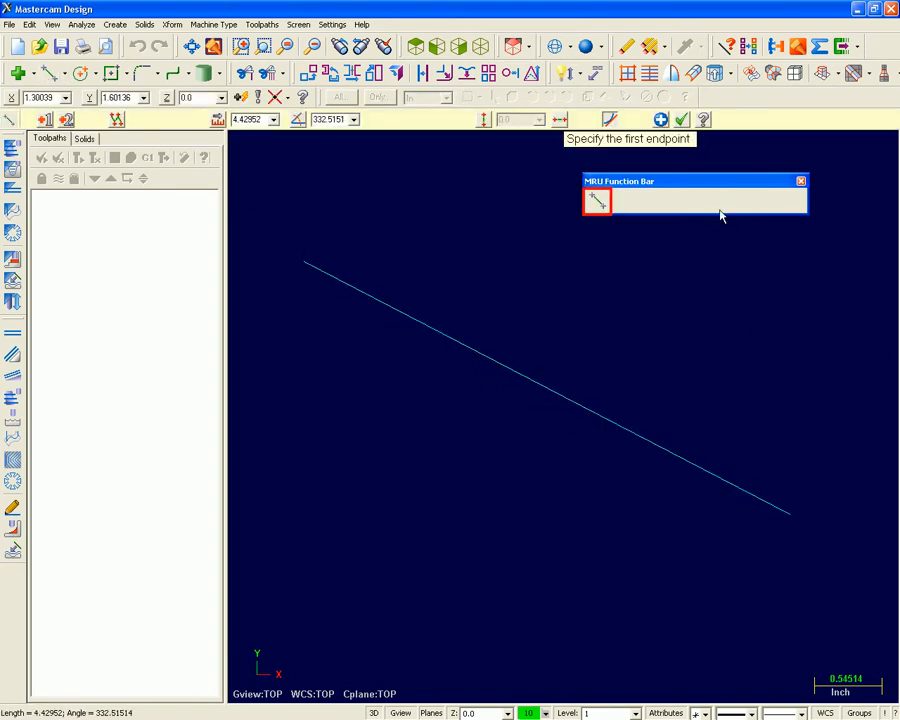
left_click(683, 120)
Delete the sloping line and dock the MRU Function Bar back along the edge of the graphics area.
left_click(426, 327)
left_click(626, 46)
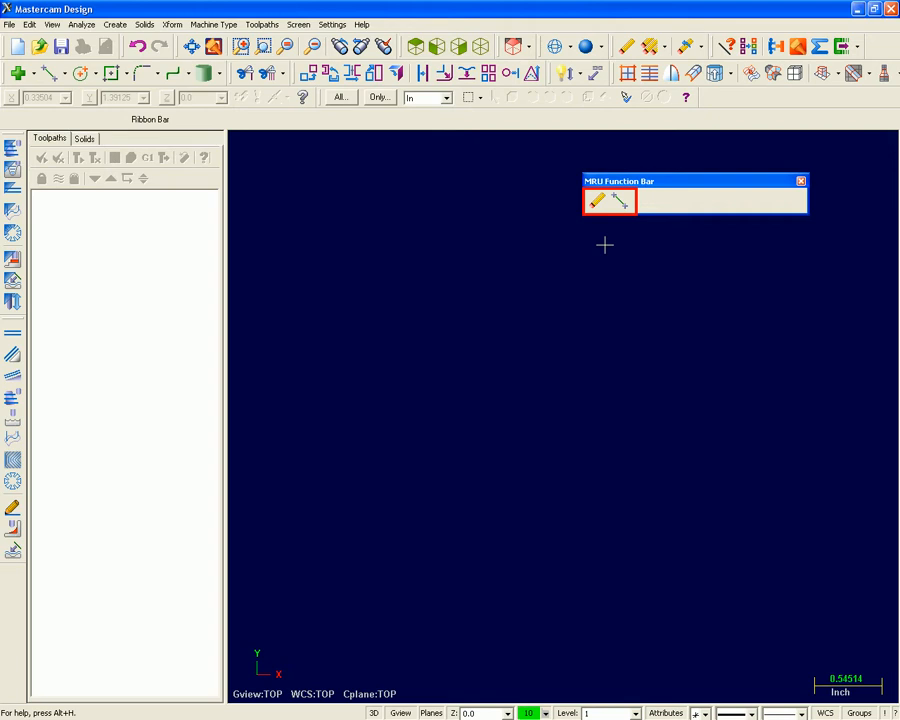
left_click_drag(589, 181, 885, 138)
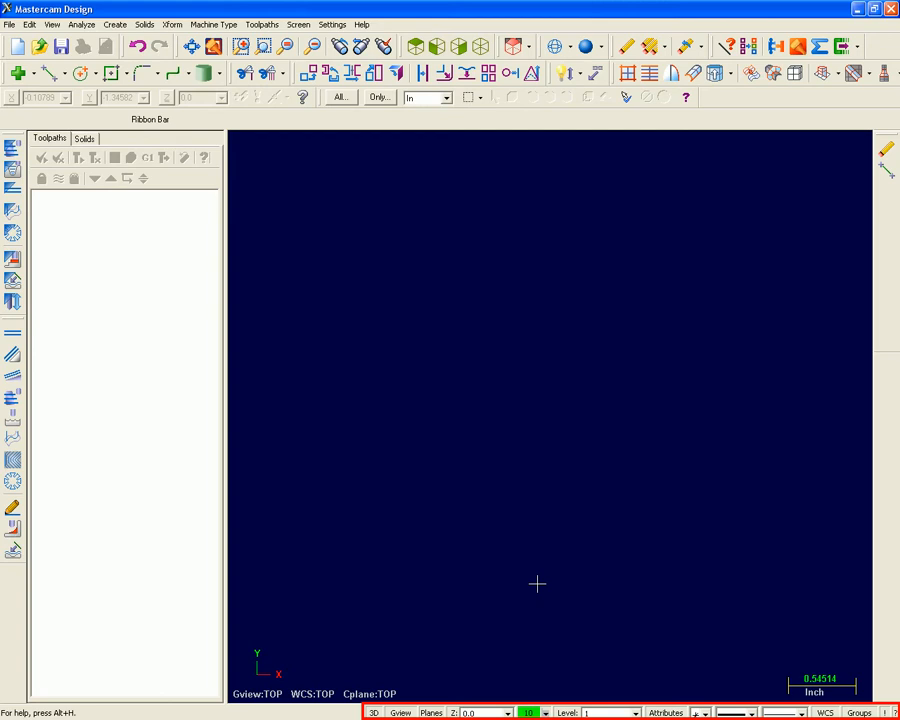
Review the current color choices, the Level Manager and the Attributes settings, closing each dialog.
left_click(529, 713)
left_click(520, 608)
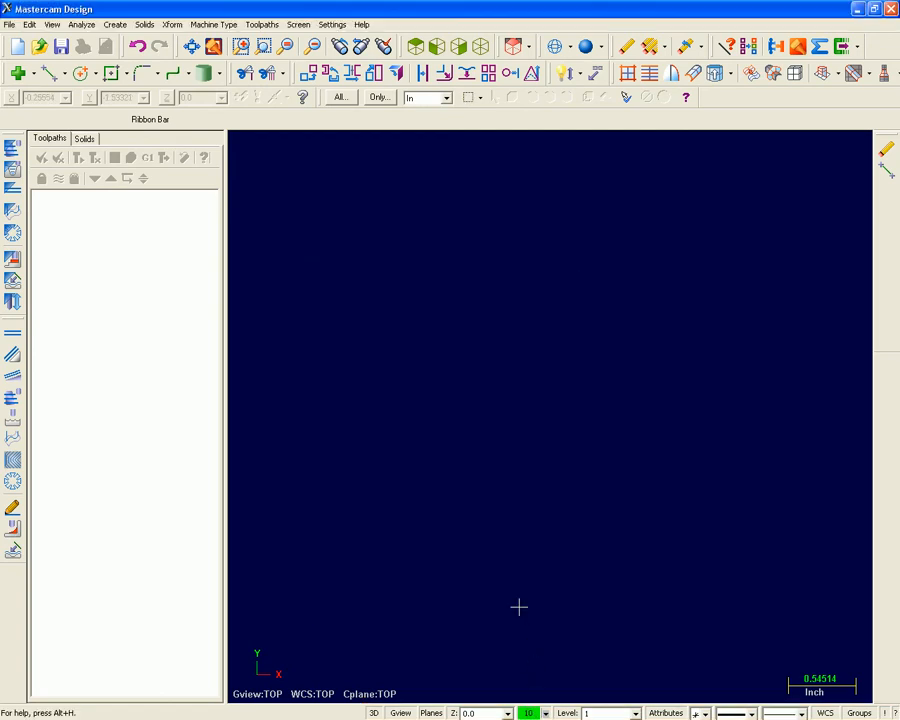
left_click(566, 713)
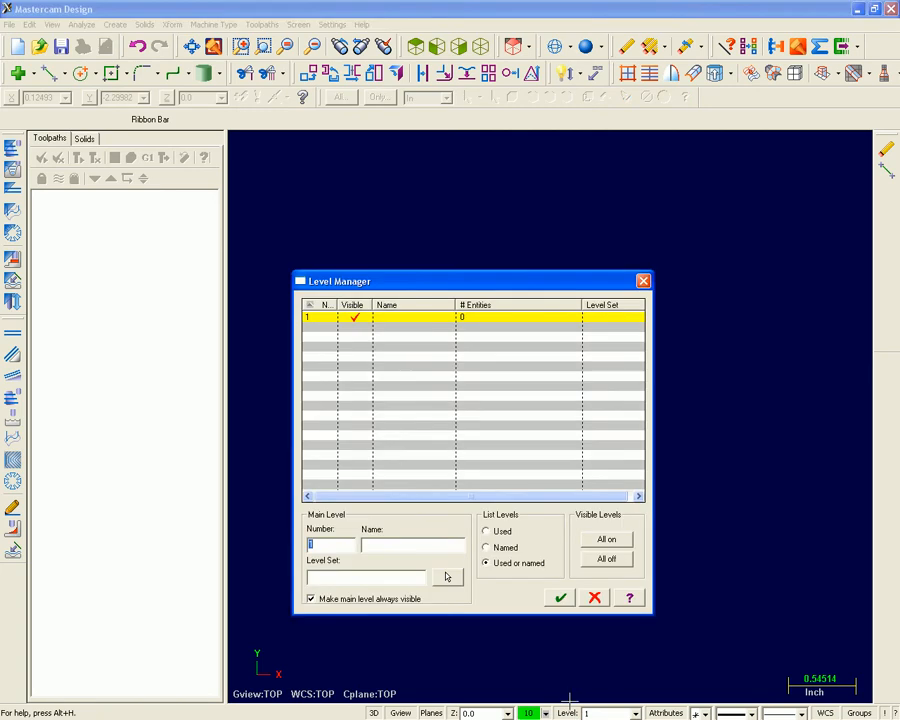
left_click(562, 598)
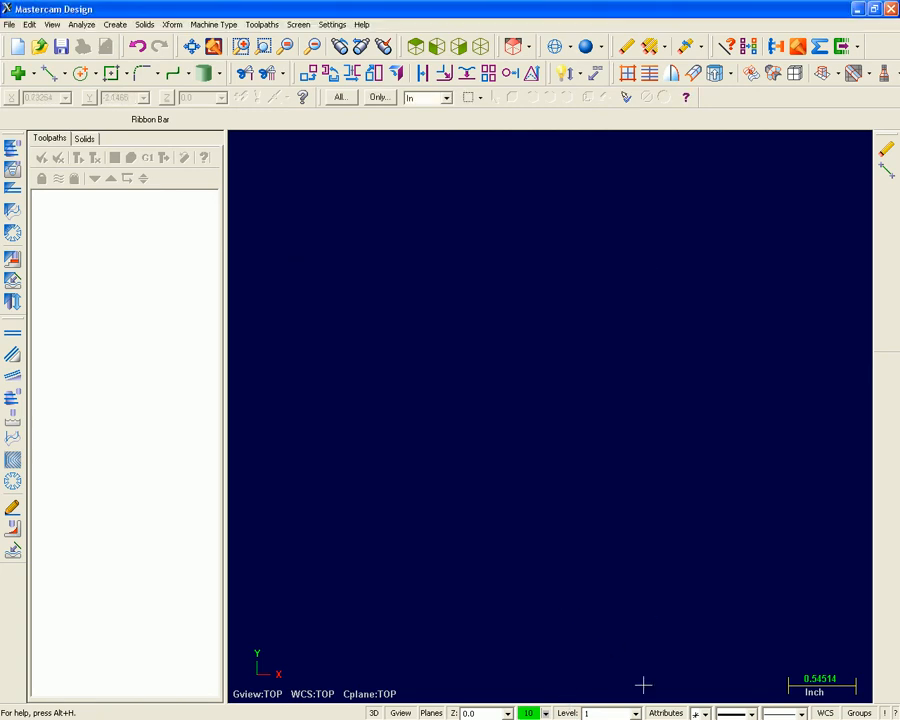
left_click(658, 713)
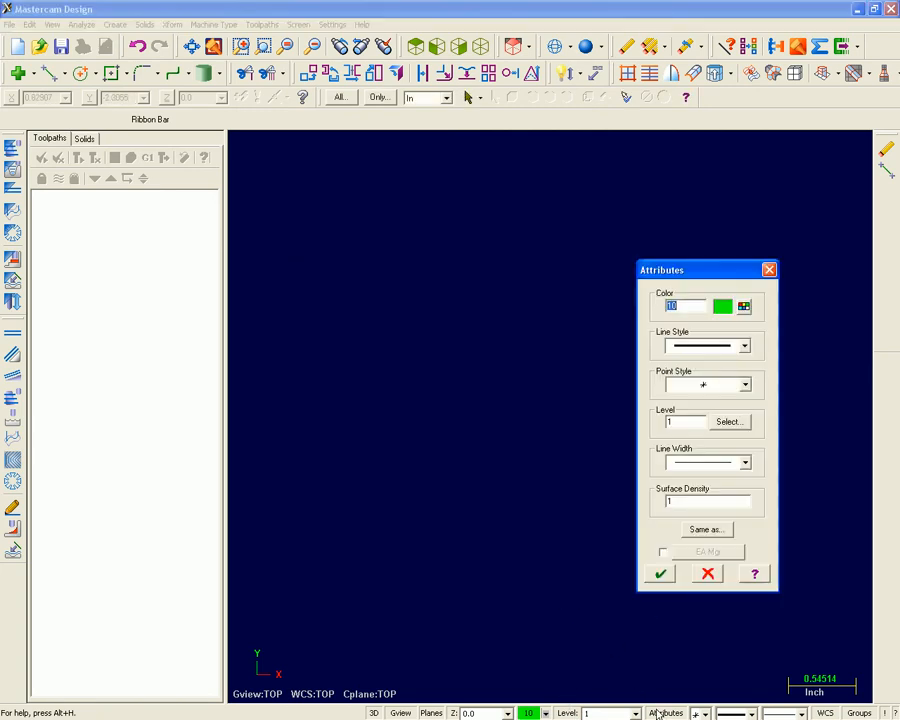
left_click(660, 574)
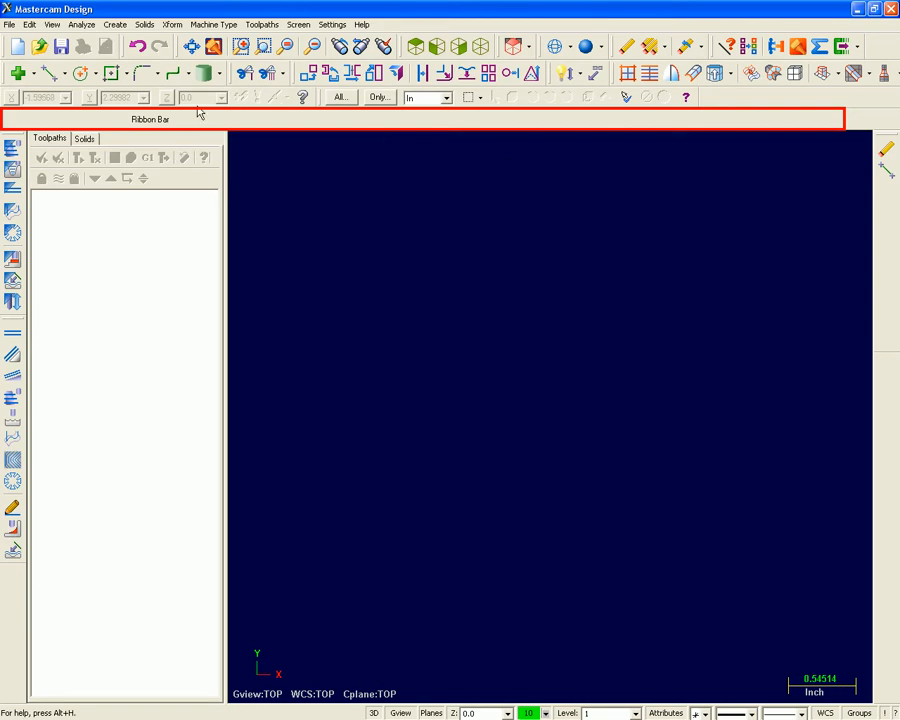
Start the Create Line Endpoint command and move its prompt toward the upper-right corner of the graphics area.
left_click(46, 73)
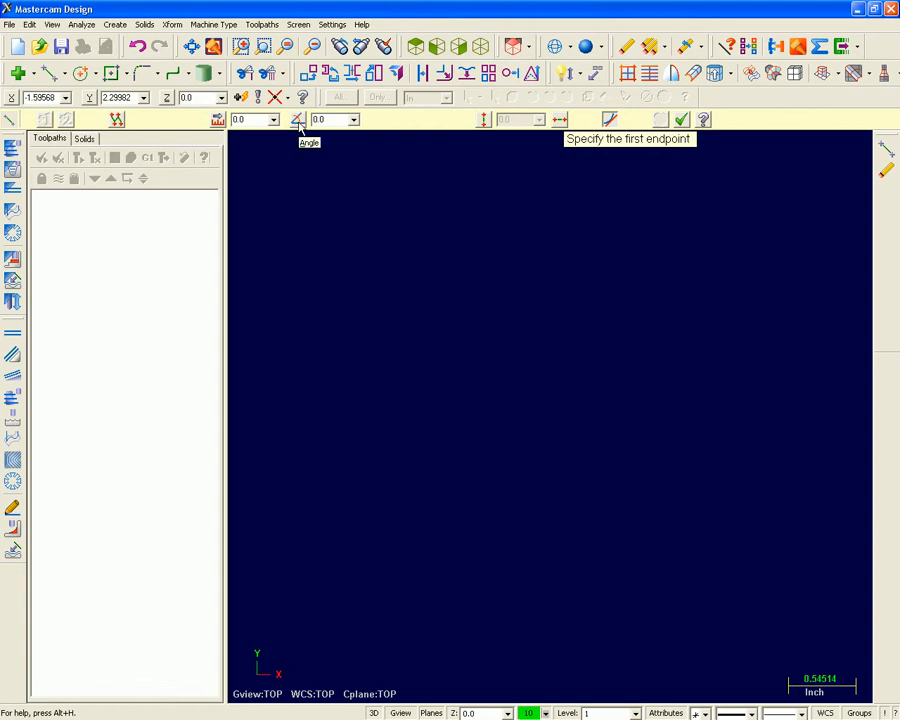
left_click(486, 121)
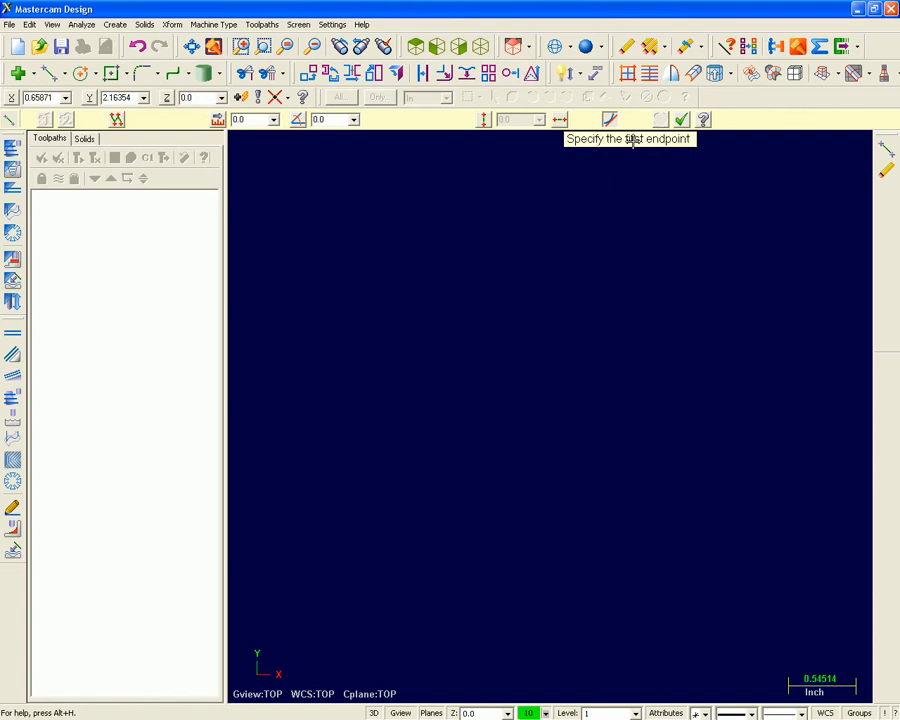
key("space")
key("Escape")
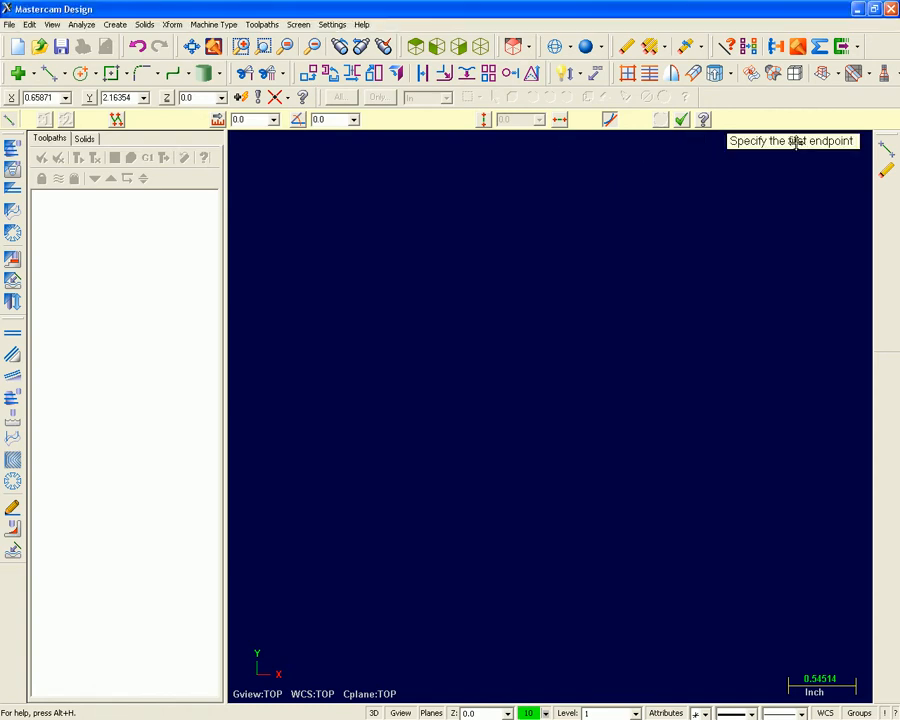
Switch the prompt size to Small and back to Large, and exit the line command.
right_click(795, 143)
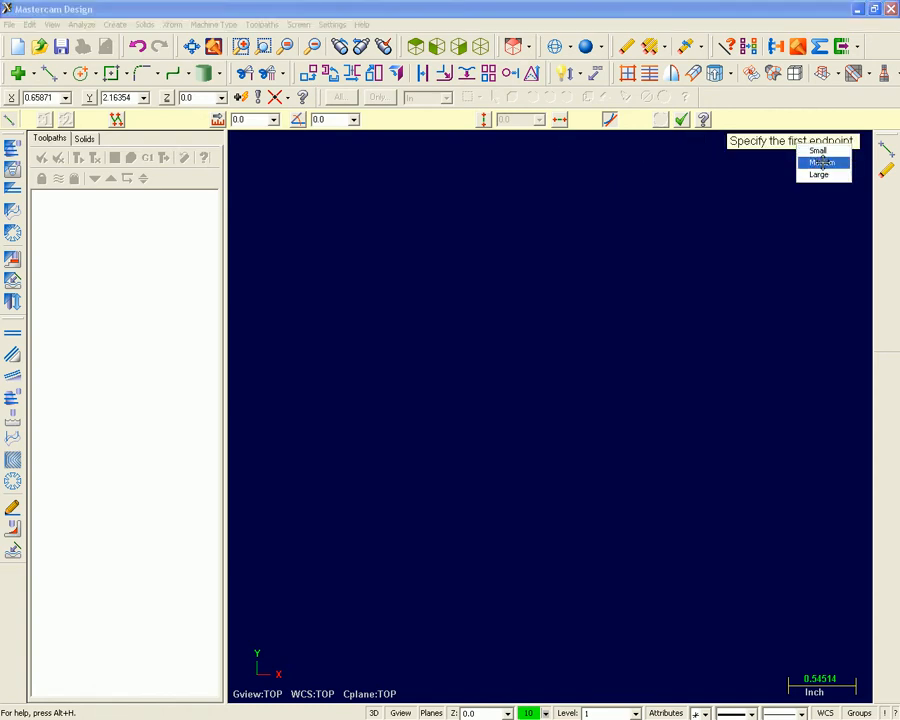
left_click(808, 149)
right_click(796, 142)
left_click(812, 148)
right_click(797, 142)
left_click(820, 172)
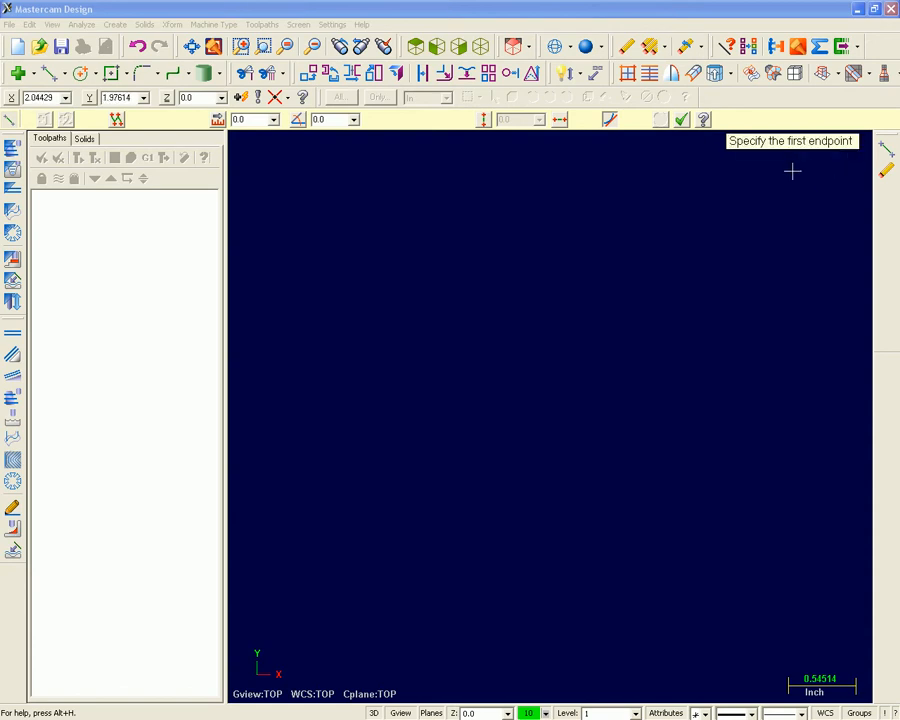
left_click(681, 125)
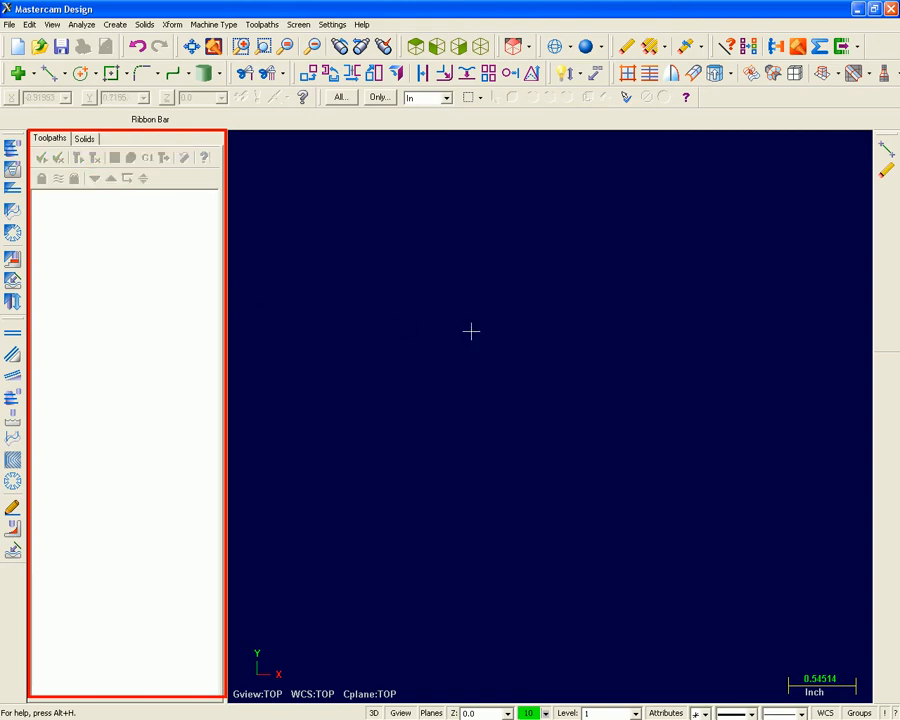
Hide and redisplay the Operations Manager twice.
key("alt+o")
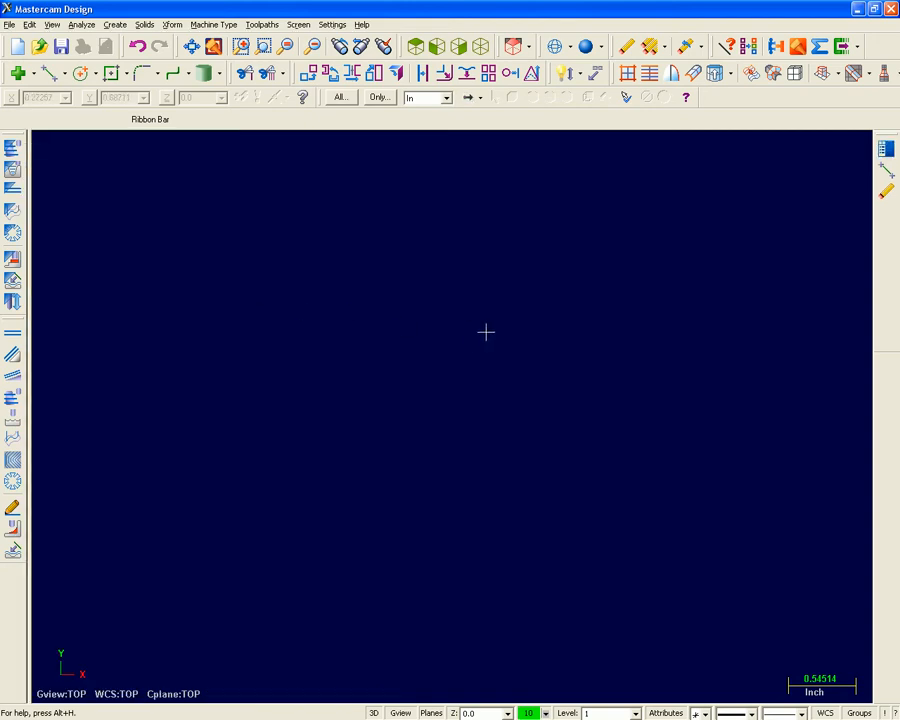
key("alt+o")
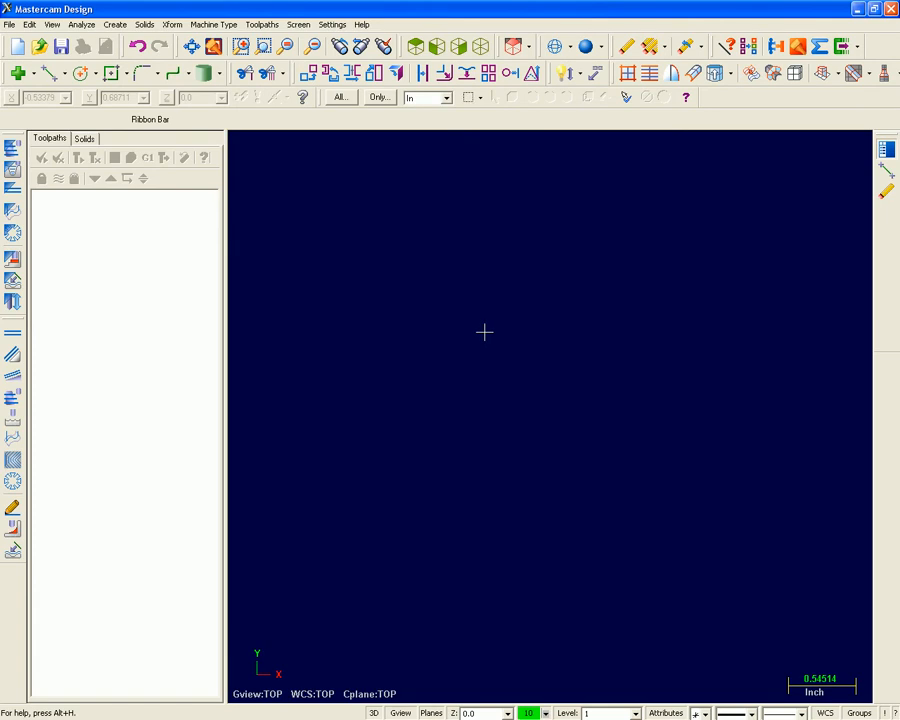
left_click(52, 24)
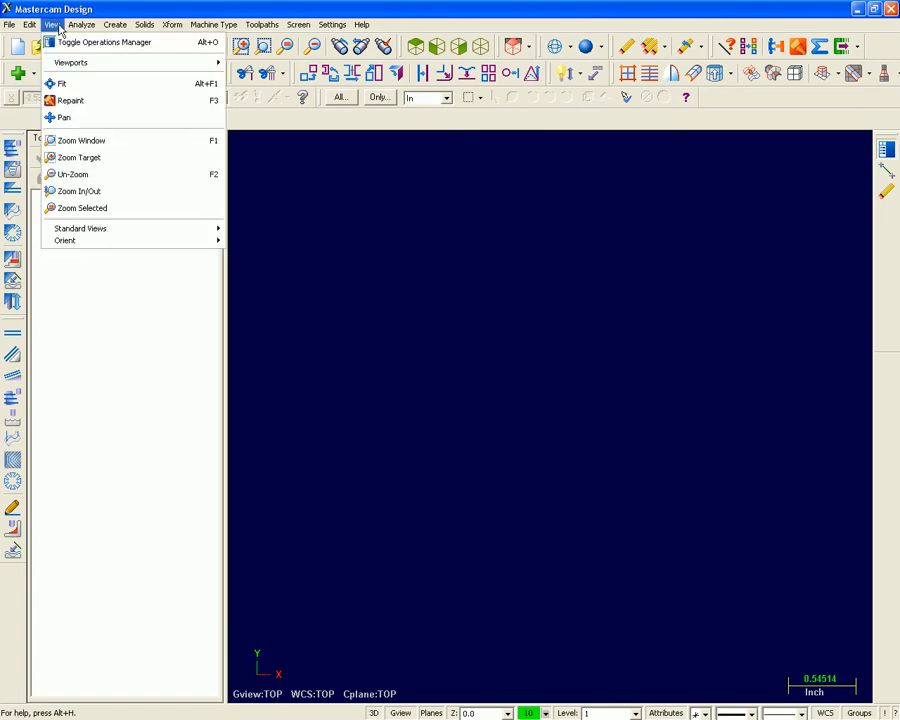
left_click(61, 43)
left_click(52, 24)
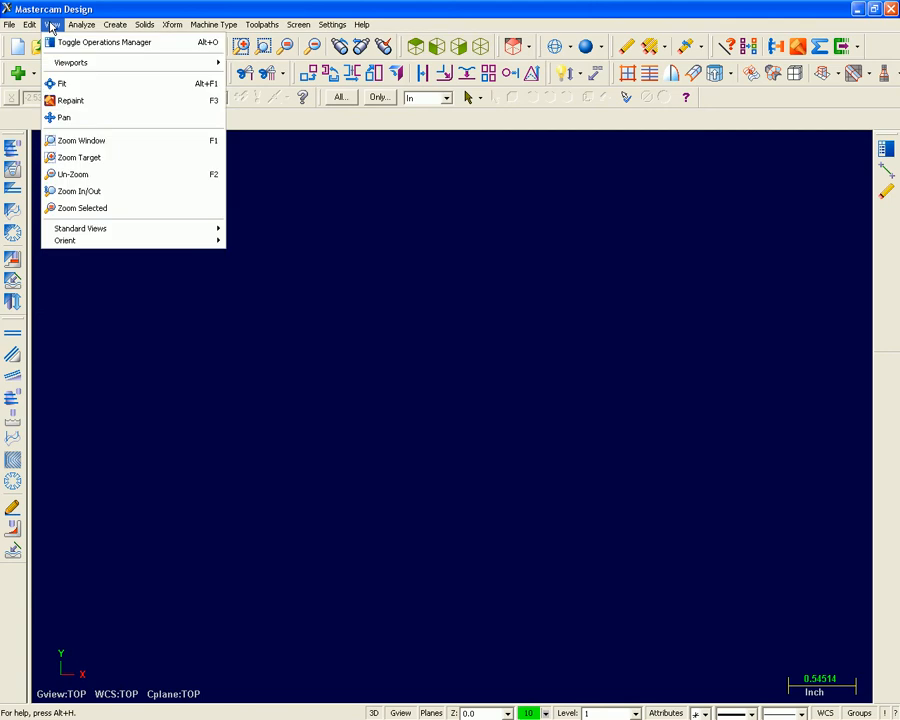
left_click(61, 43)
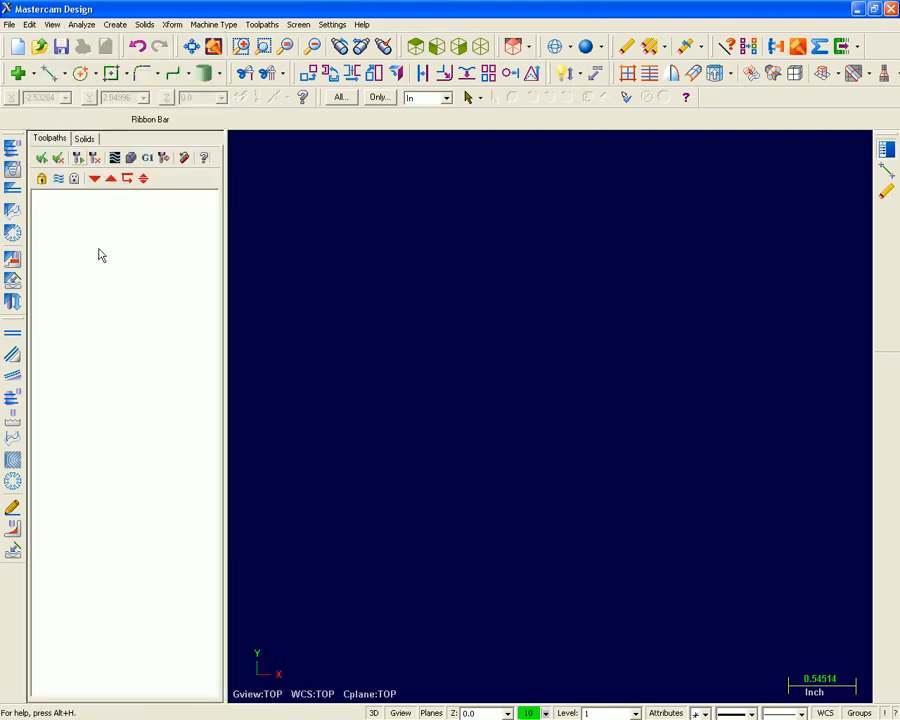
Show the Solids page of the Operations Manager and return to its Toolpaths page.
left_click(85, 139)
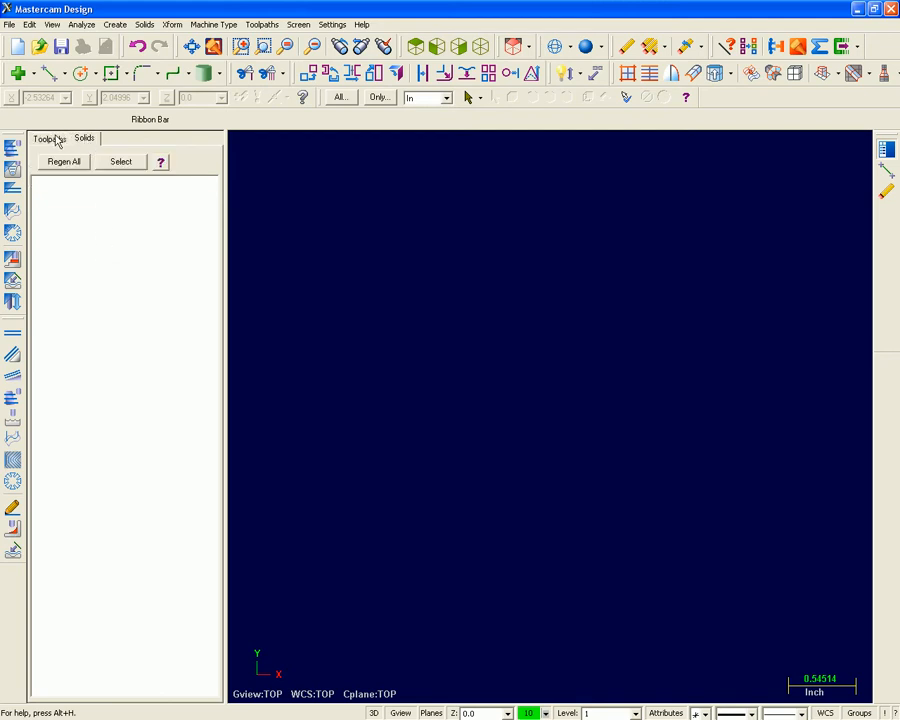
left_click(52, 139)
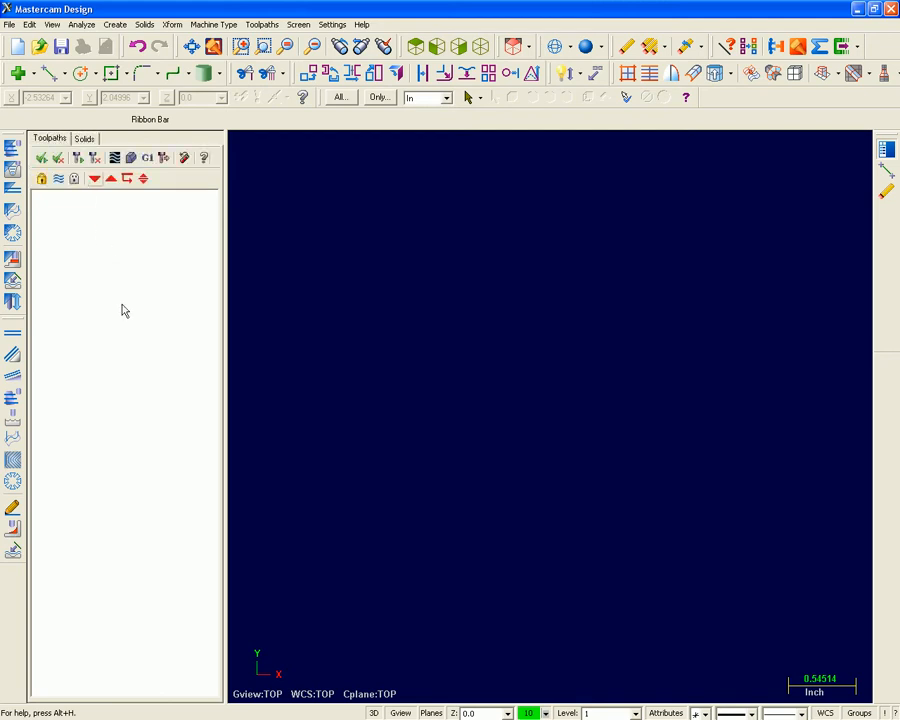
Customize the right mouse button menu by adding the Create Line drop-down to it, and accept the change.
right_click(455, 311)
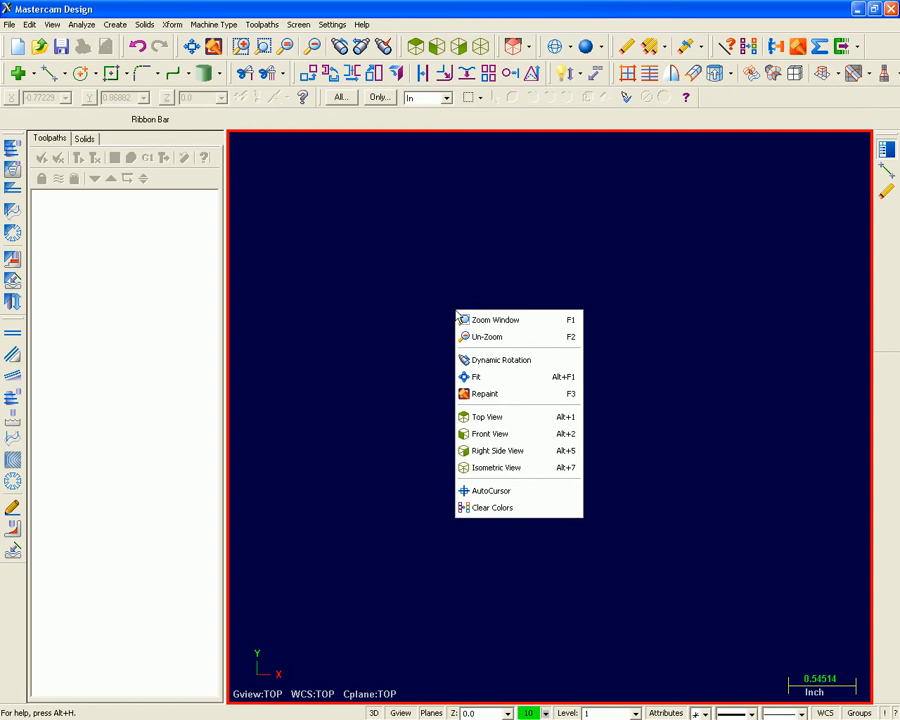
left_click(332, 24)
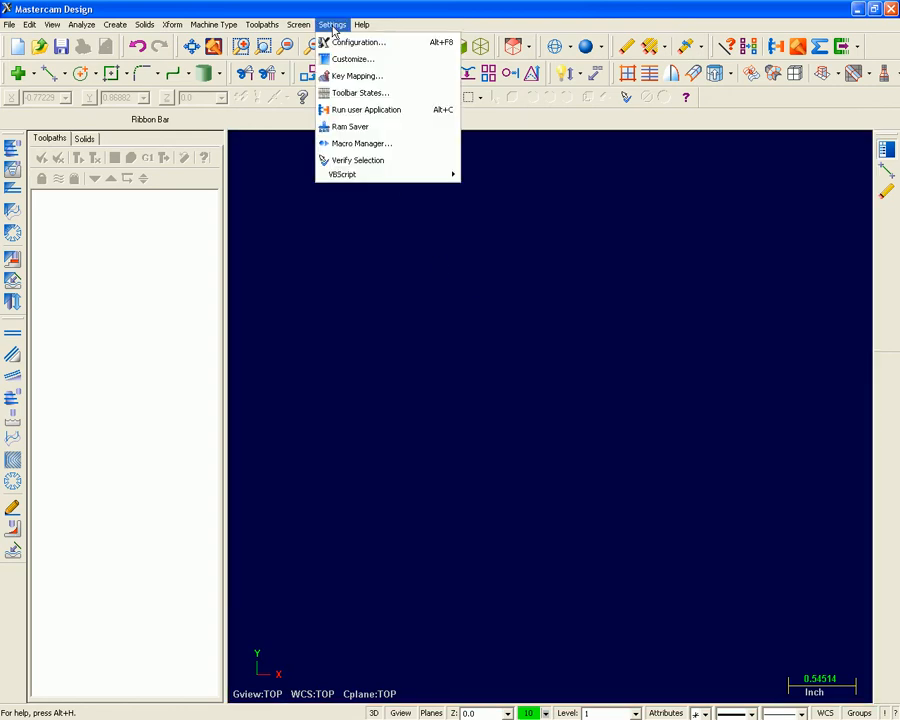
left_click(371, 60)
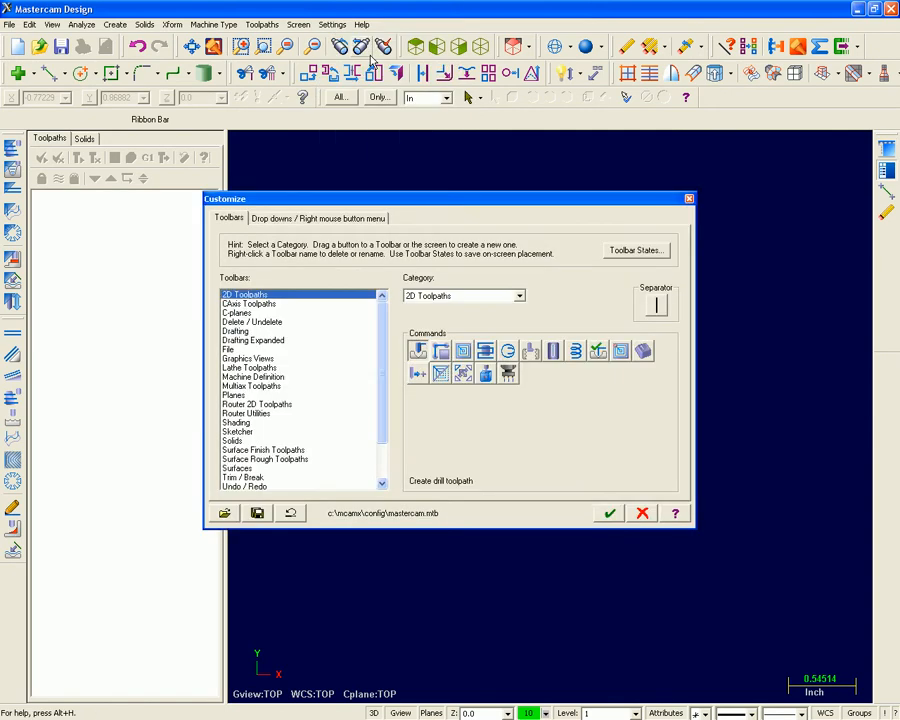
left_click(372, 220)
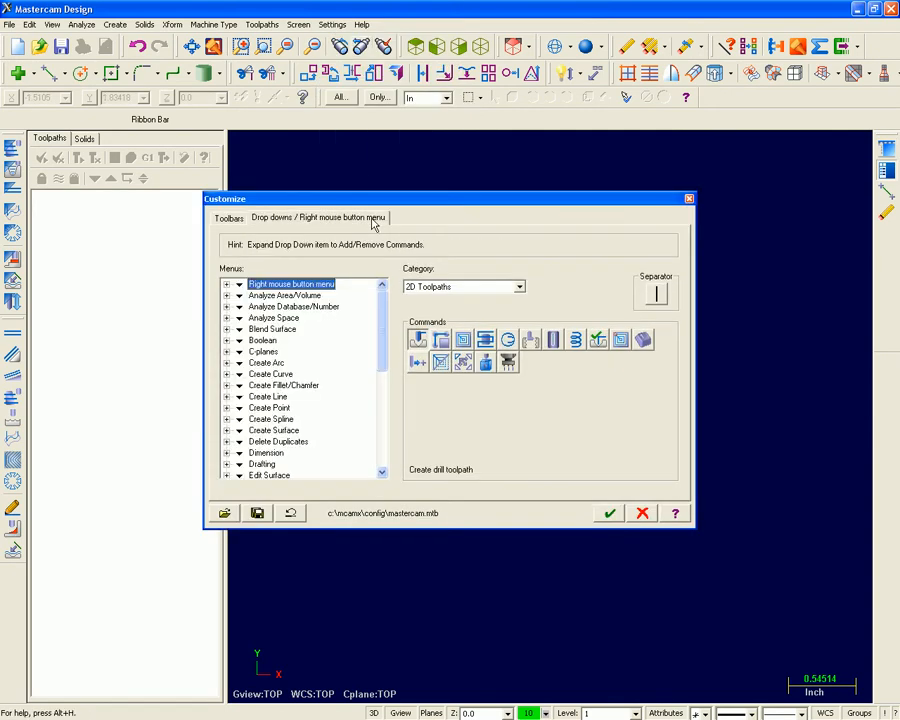
left_click_drag(266, 396, 326, 292)
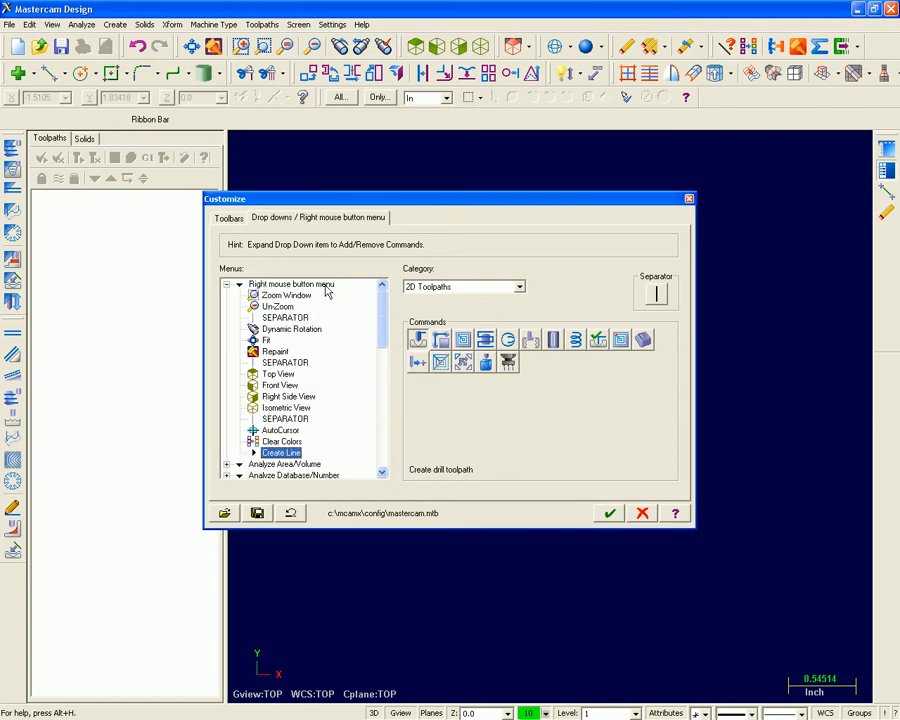
left_click(607, 511)
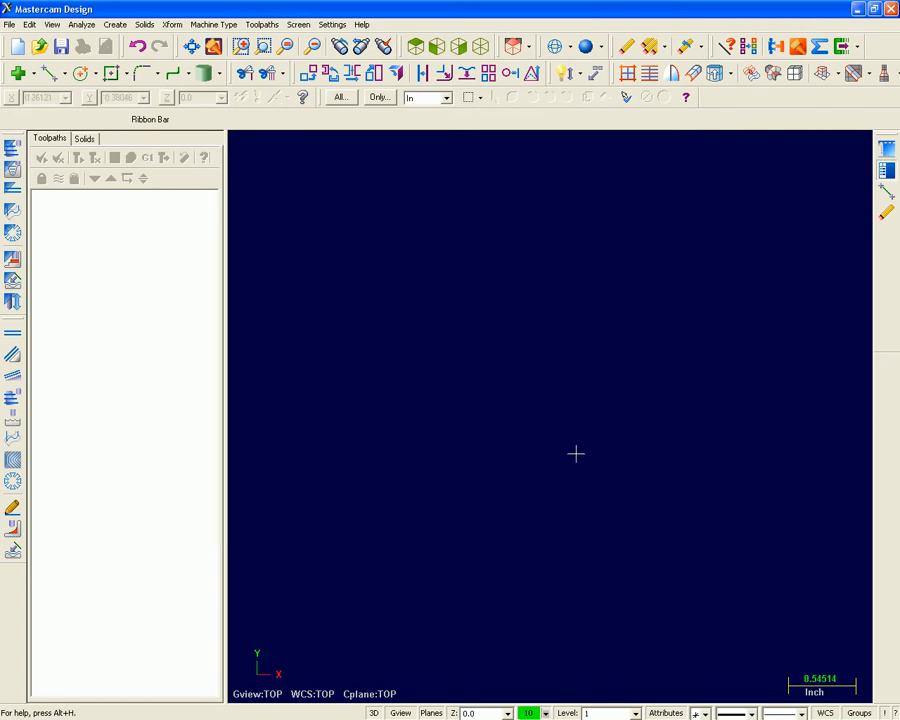
Check the Create Line commands in the graphics area's context menu and dismiss it.
right_click(457, 287)
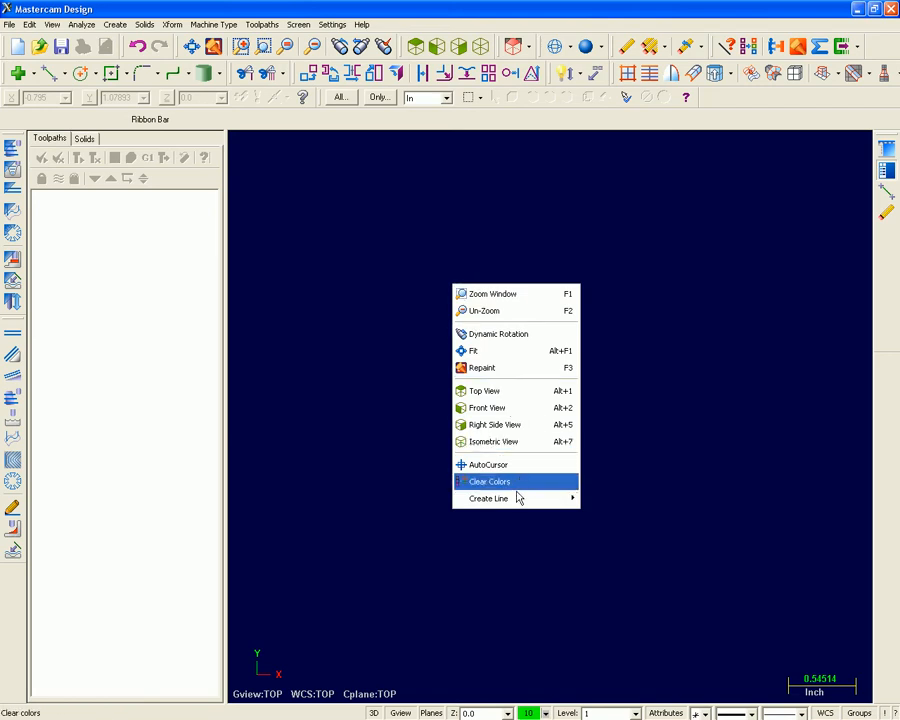
mouse_move(518, 498)
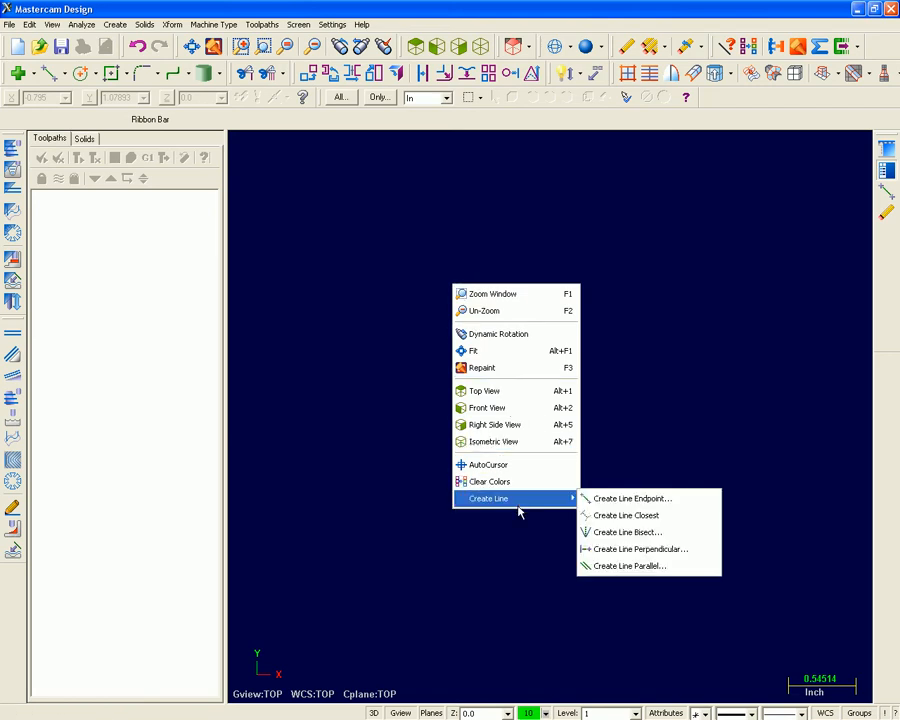
left_click(519, 522)
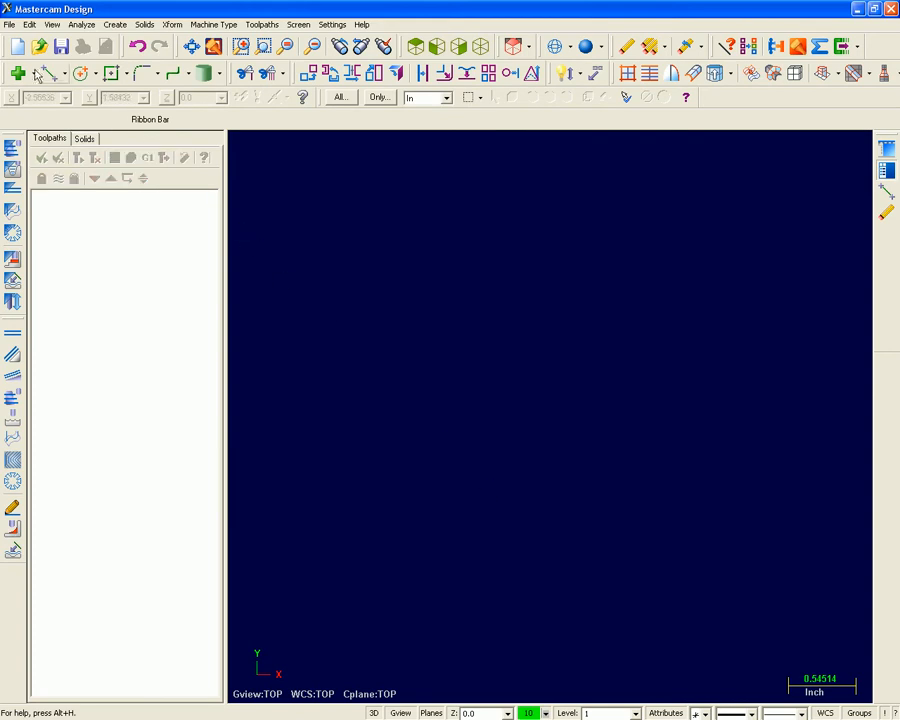
Review the file types available for saving under a new name, and cancel without saving.
left_click(9, 26)
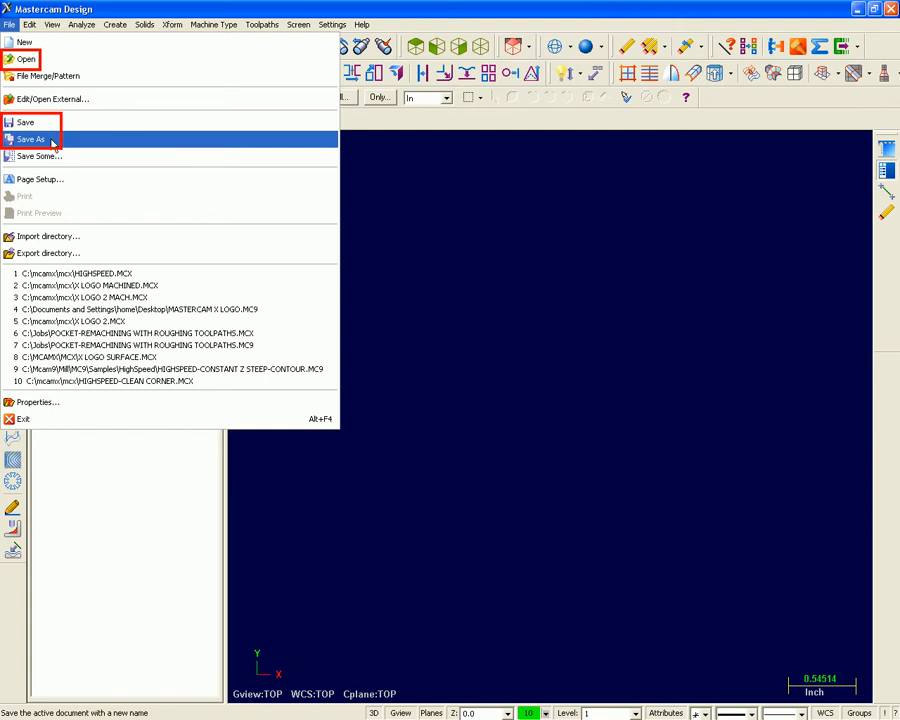
left_click(35, 139)
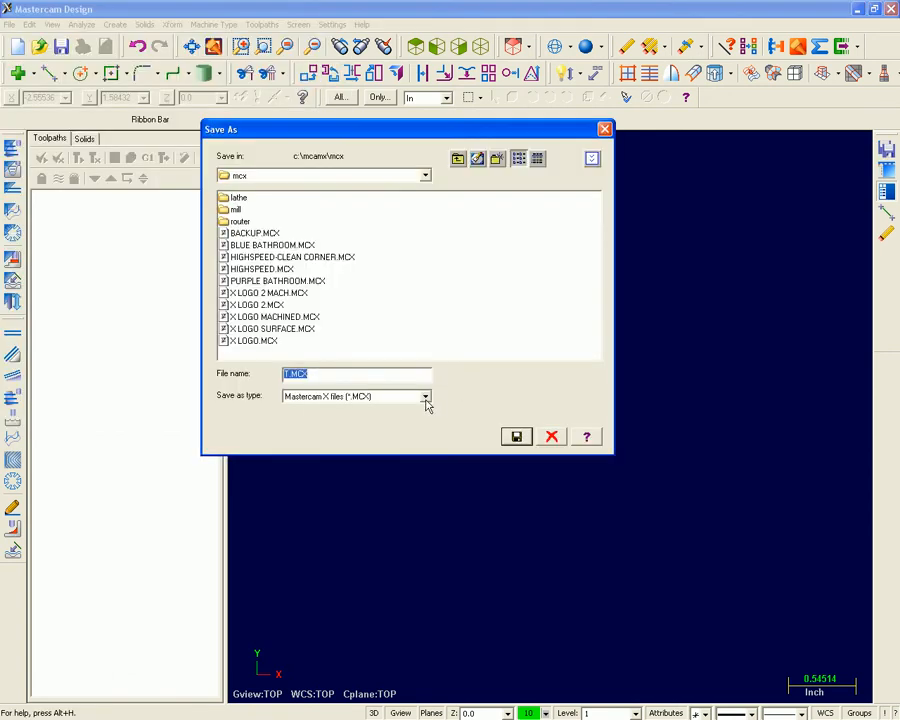
left_click(424, 397)
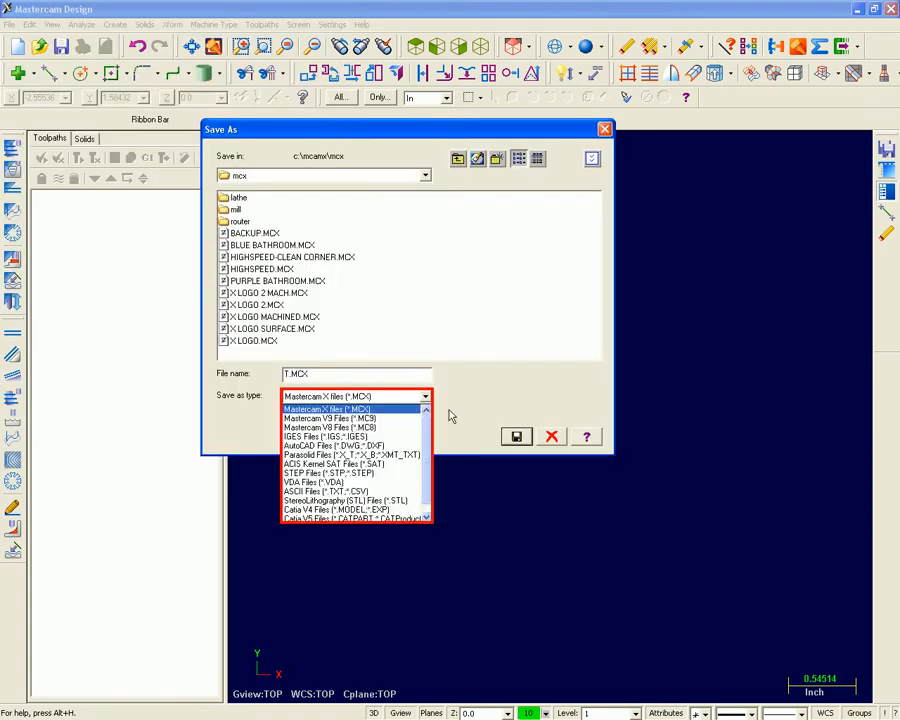
left_click(550, 428)
left_click(553, 434)
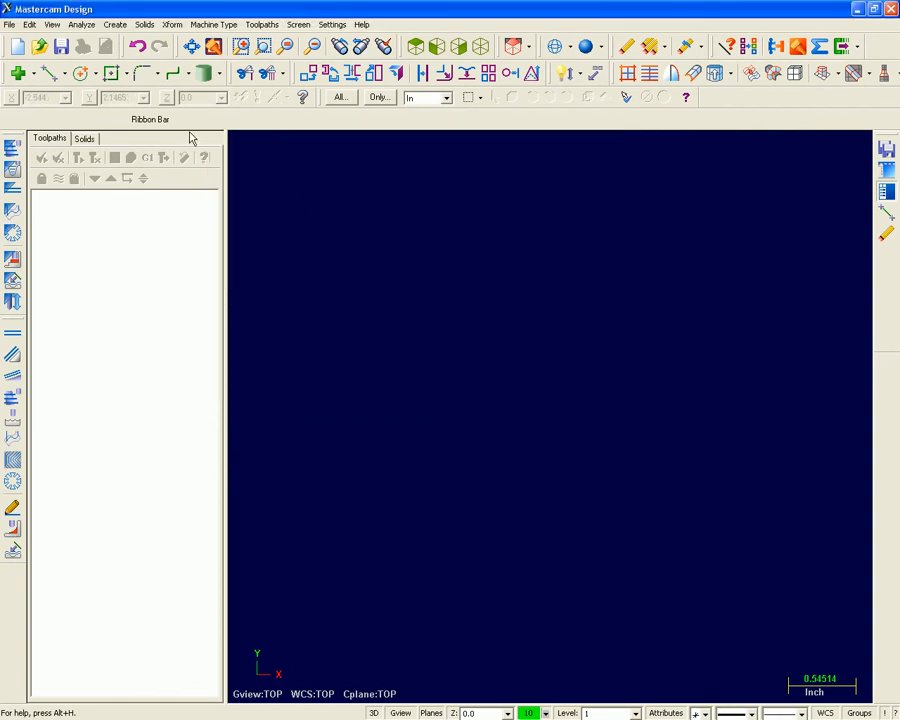
Review the file types that can be opened, and open HIGHSPEED.MCX from the mcx folder.
left_click(9, 24)
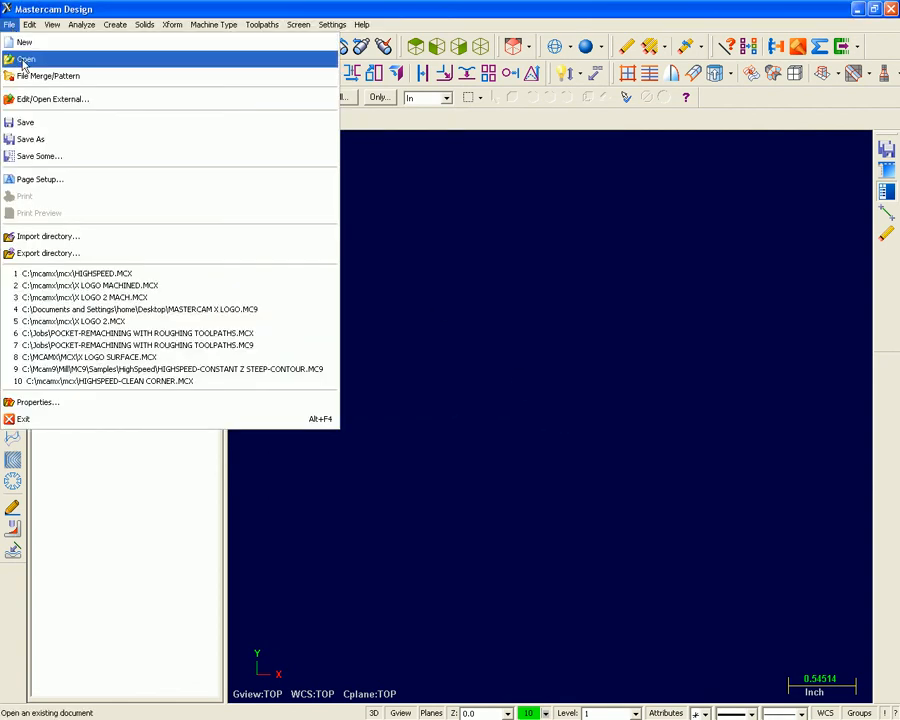
left_click(27, 59)
left_click(426, 397)
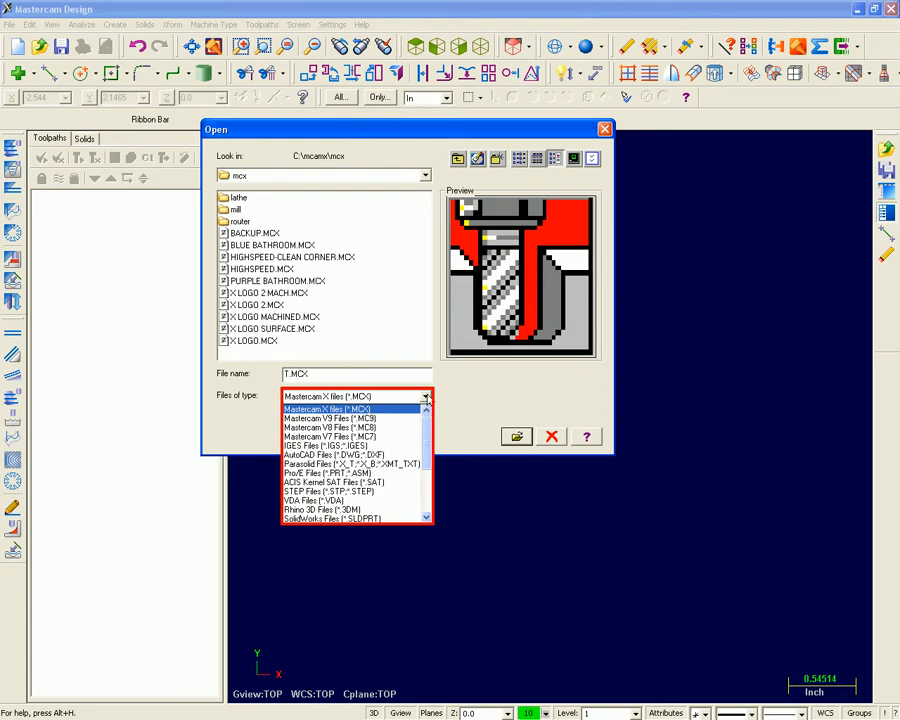
left_click(446, 401)
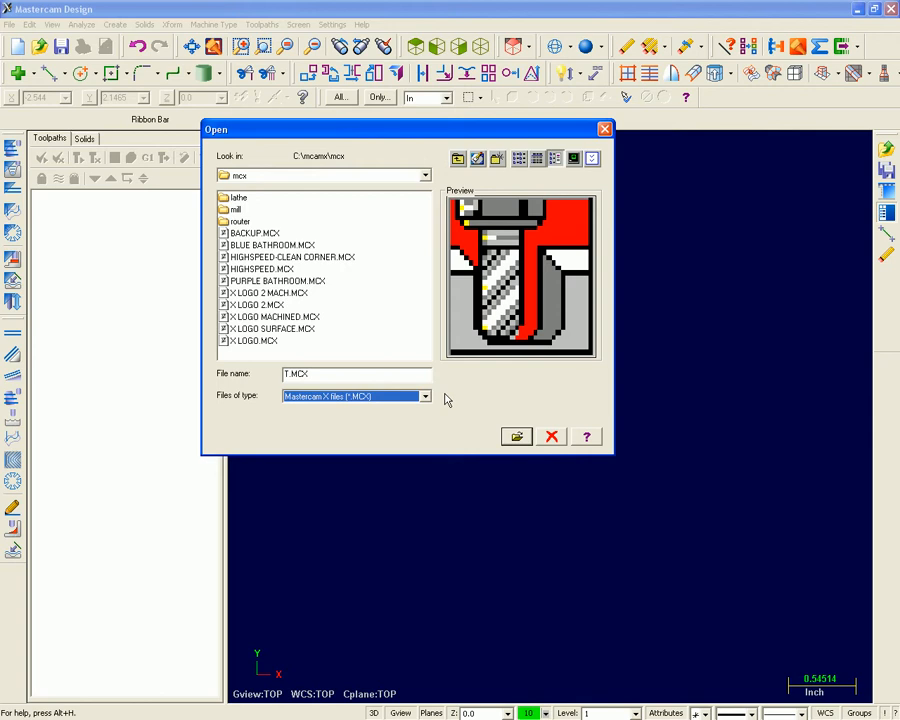
left_click(262, 269)
left_click(518, 438)
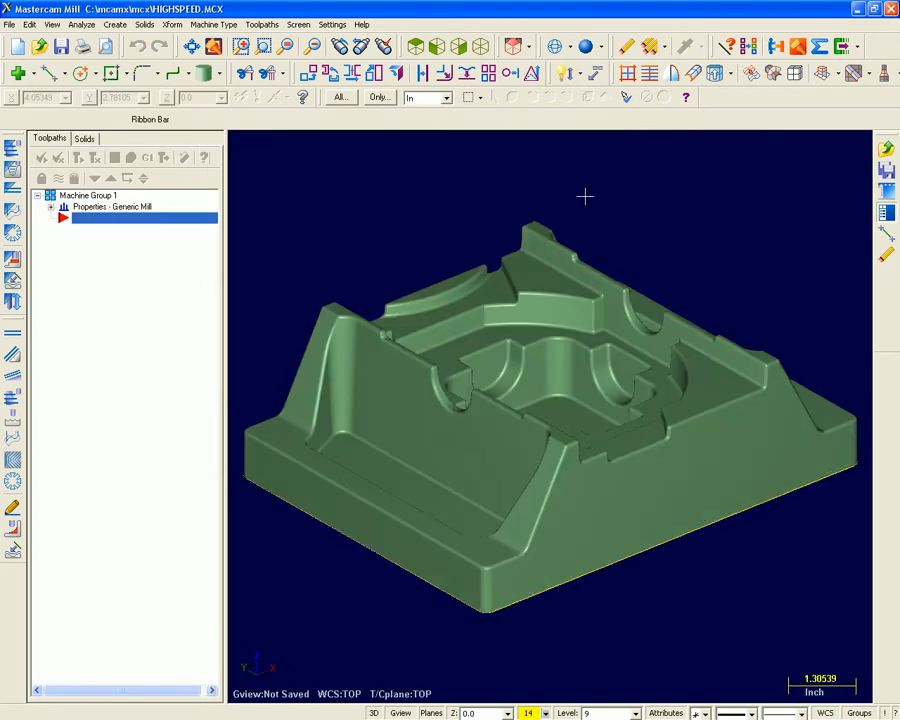
Review the Tolerances, Files, Converters, Colors, Shading and Solids topics of the System Configuration.
mouse_move(585, 196)
middle_mouse_down()
mouse_move(384, 206)
mouse_move(664, 212)
mouse_move(577, 209)
middle_mouse_up()
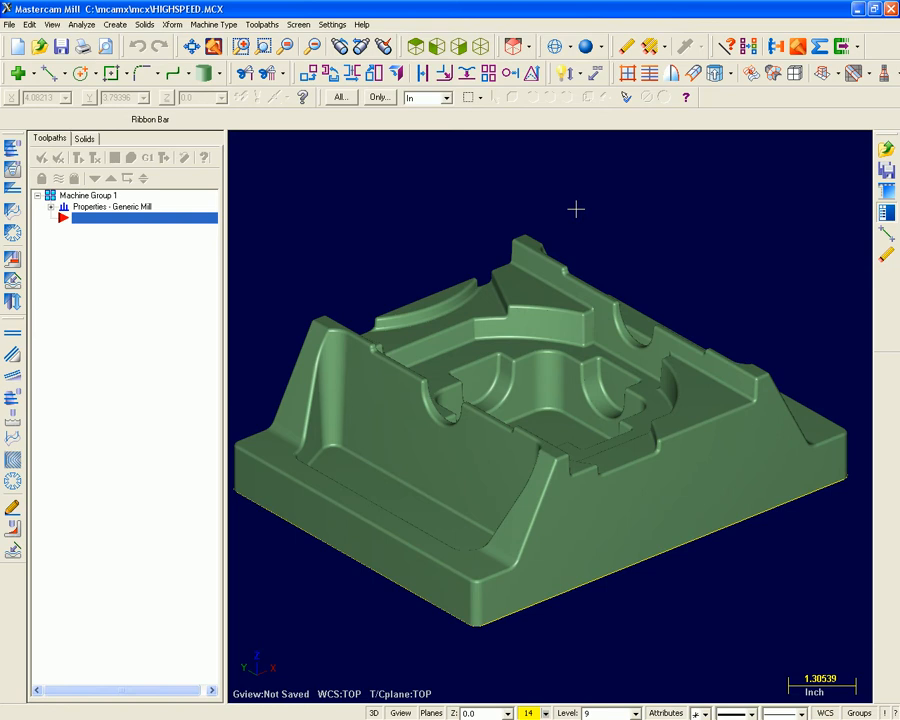
left_click(333, 25)
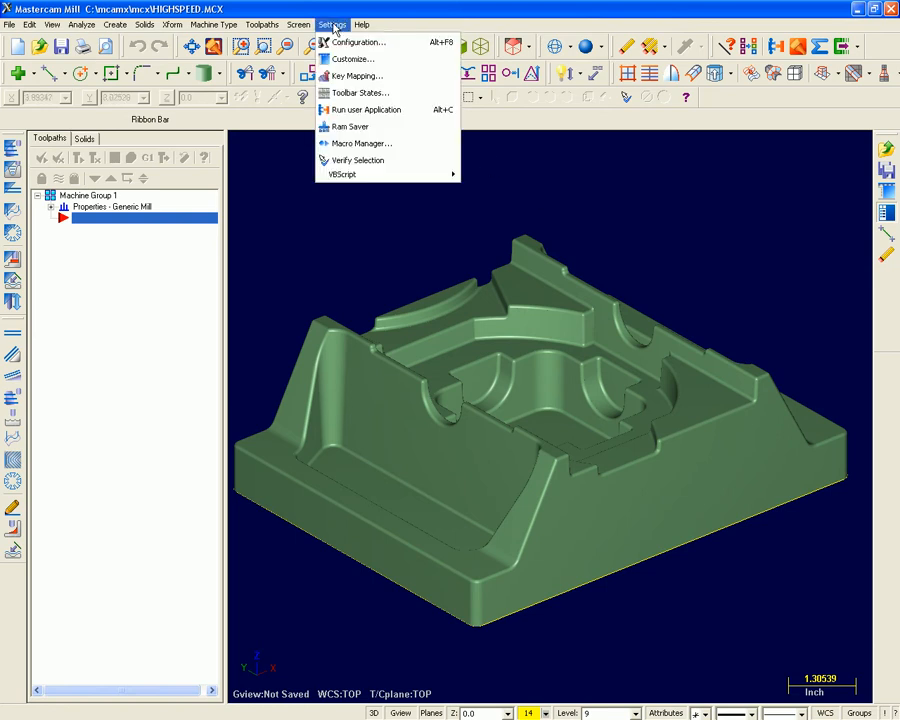
left_click(386, 43)
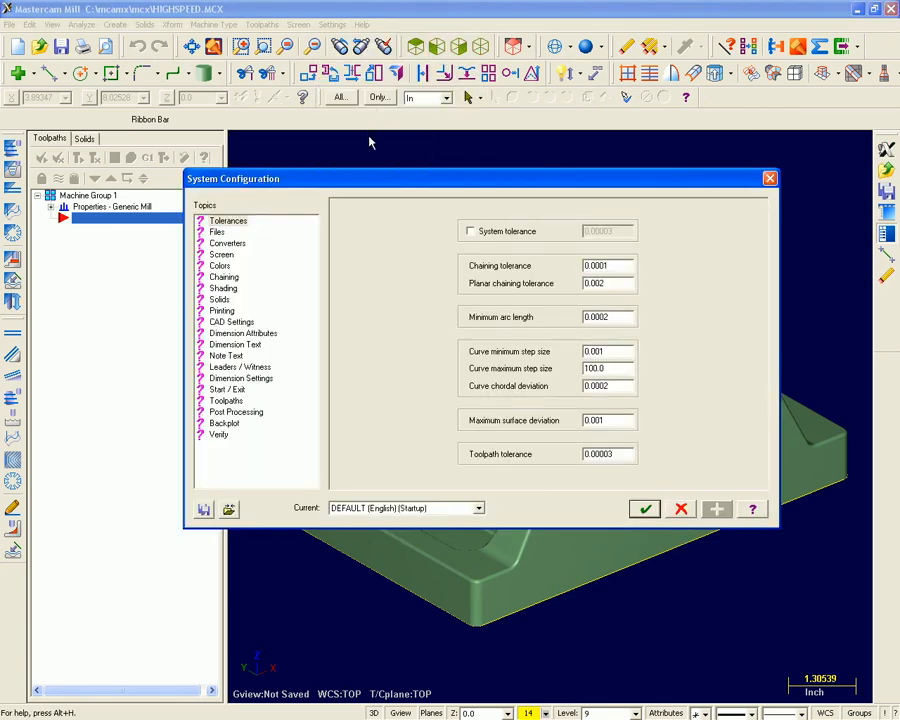
left_click(217, 232)
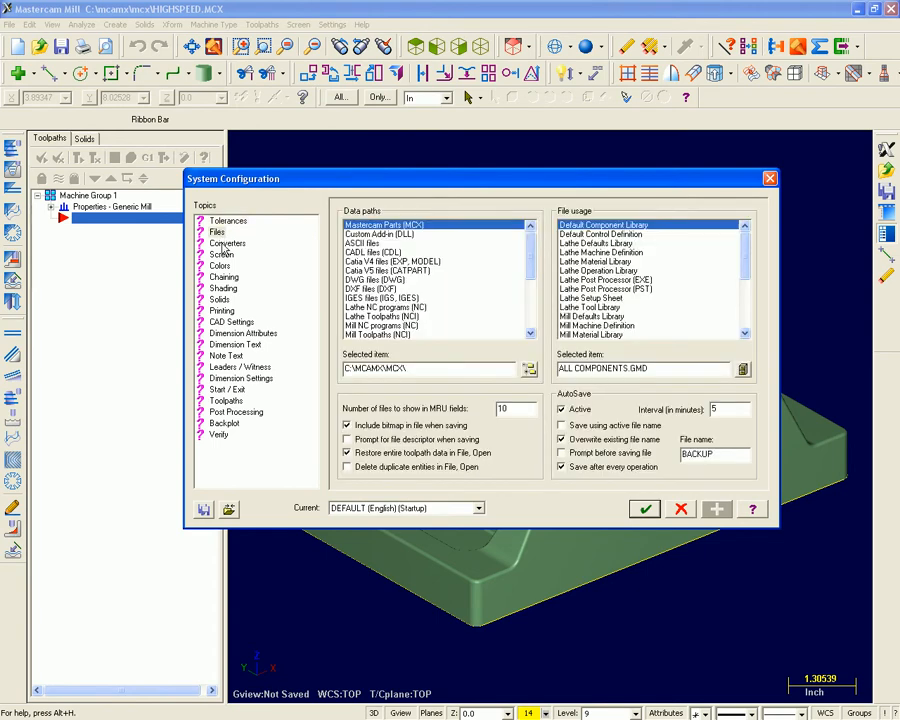
left_click(224, 245)
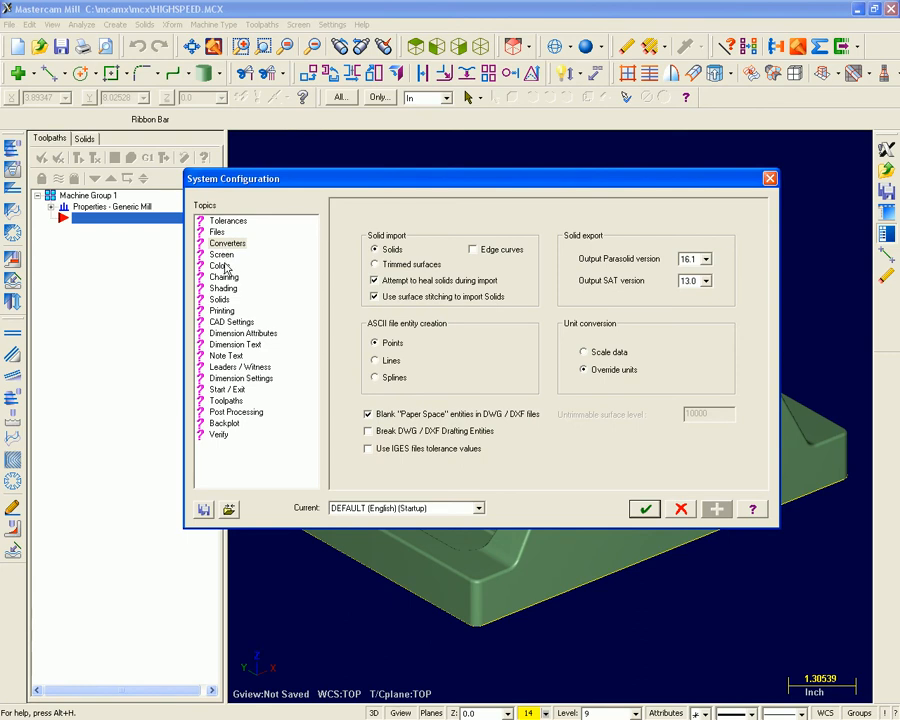
left_click(224, 266)
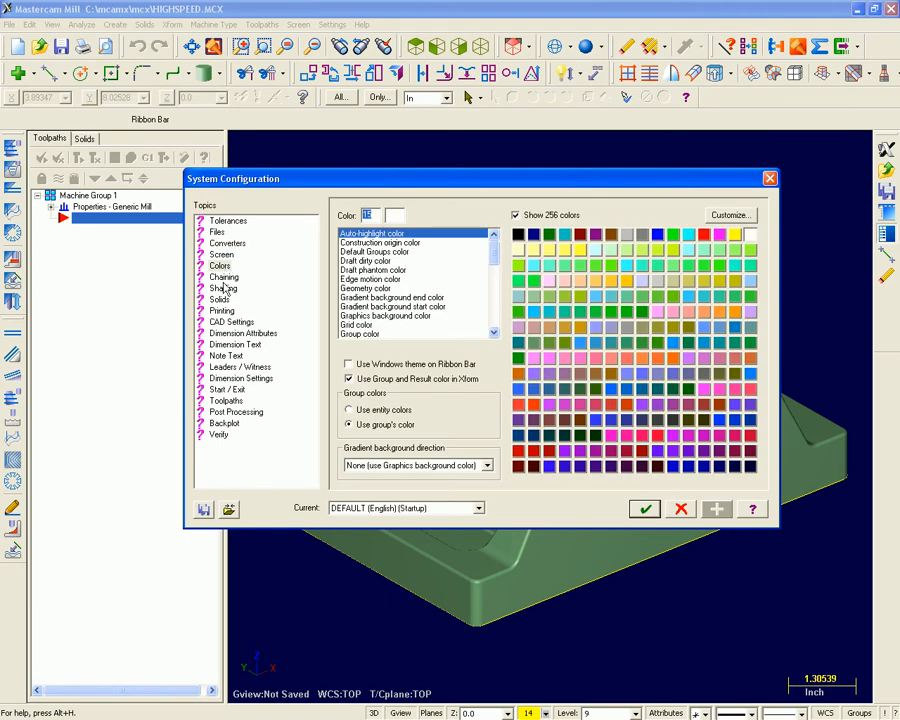
left_click(224, 289)
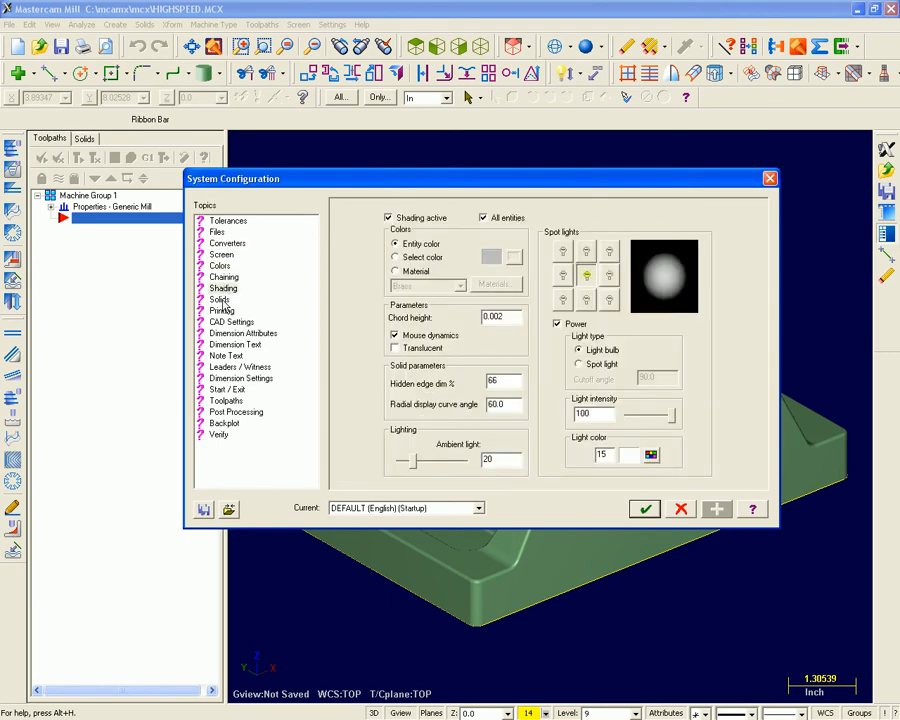
left_click(220, 300)
Set Middle Button/Wheel use to Spin in the Screen configuration, accept it, and spin the part to try it.
left_click(222, 255)
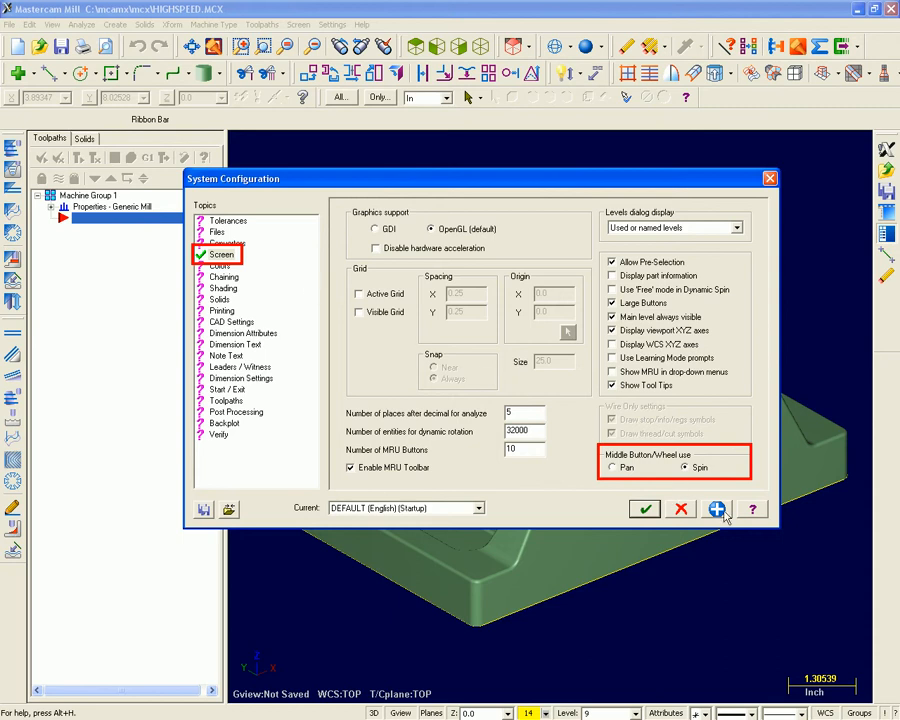
left_click(644, 509)
middle_click_drag(643, 511, 680, 612)
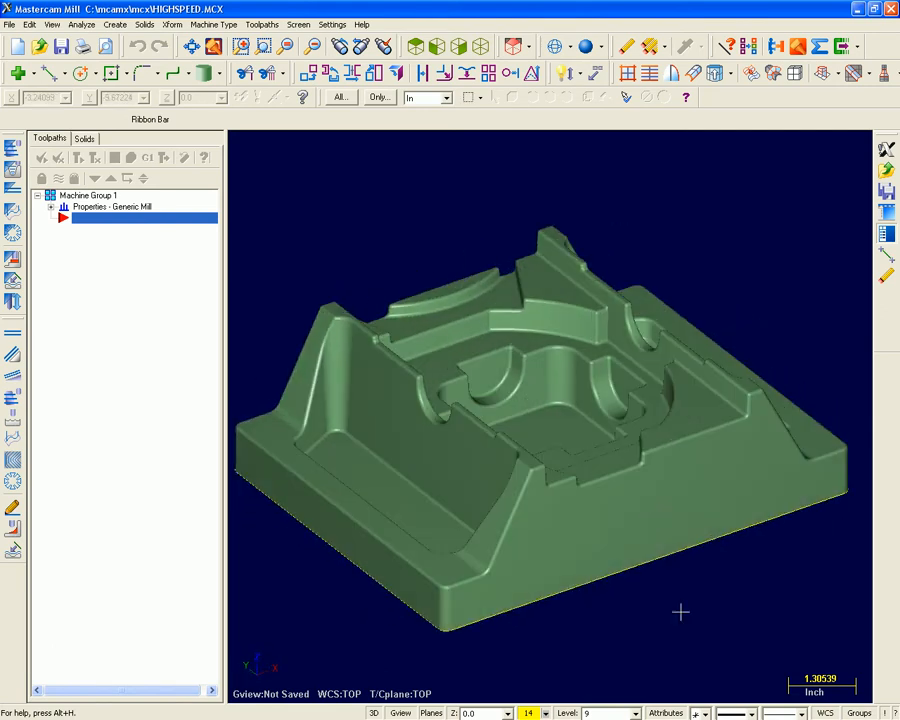
Zoom the part in and out and pan it slightly upward.
scroll(544, 428, "up", 2)
scroll(544, 428, "down", 2)
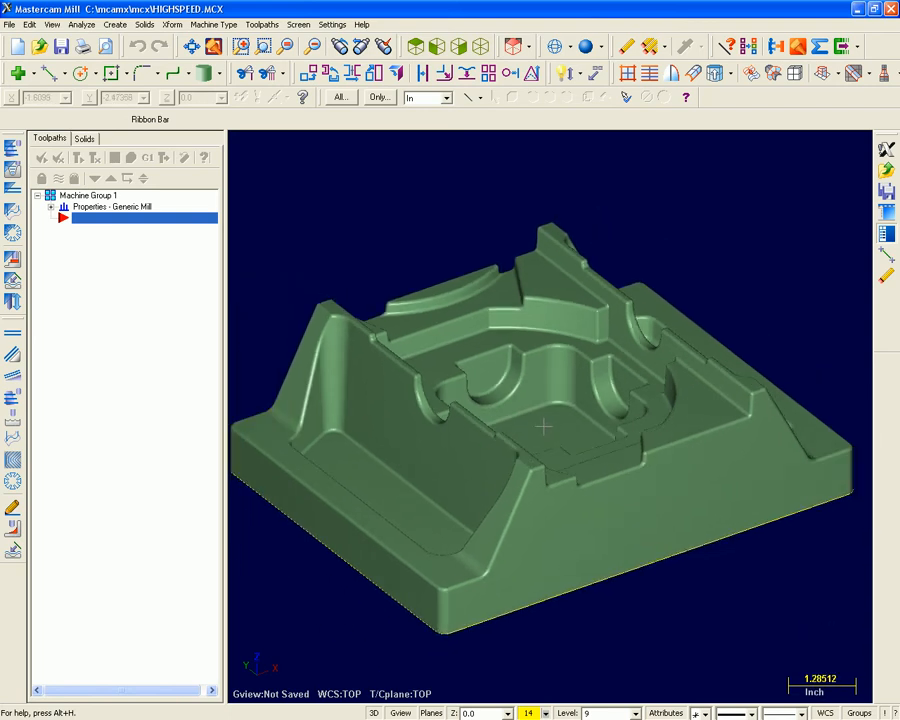
scroll(544, 428, "down", 1)
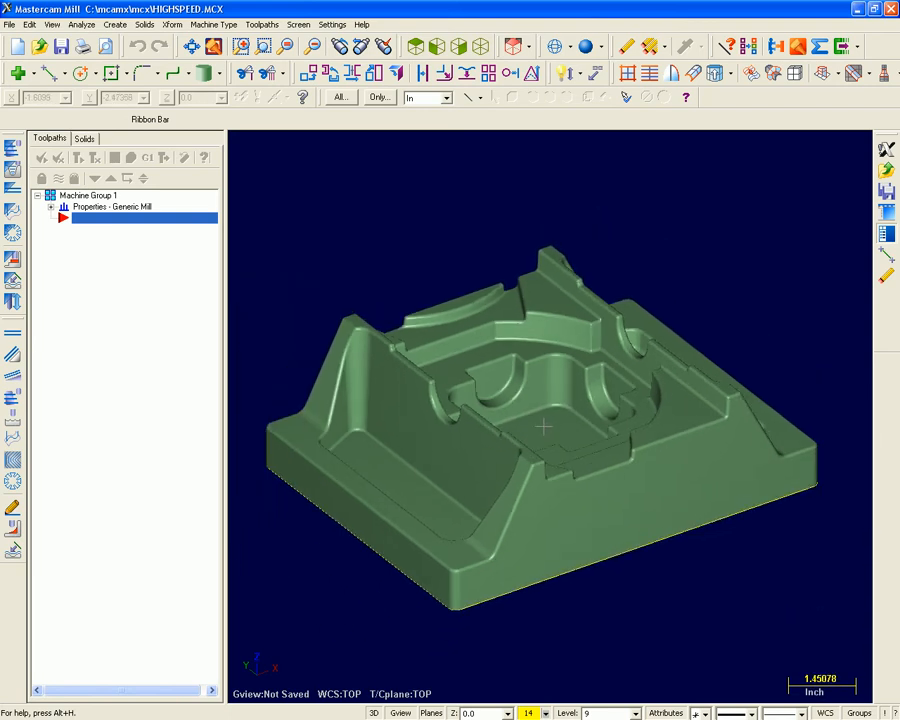
mouse_move(543, 428)
middle_mouse_down()
mouse_move(635, 424)
mouse_move(520, 404)
mouse_move(541, 409)
middle_mouse_up()
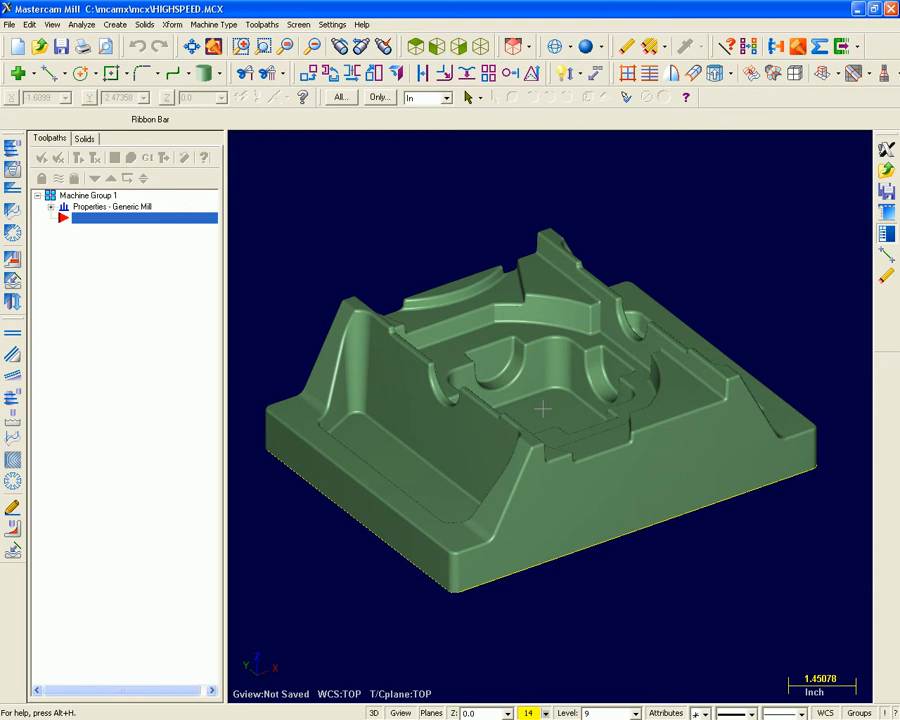
Window-zoom on the part's central pocket and return to a view of the whole part.
key("F1")
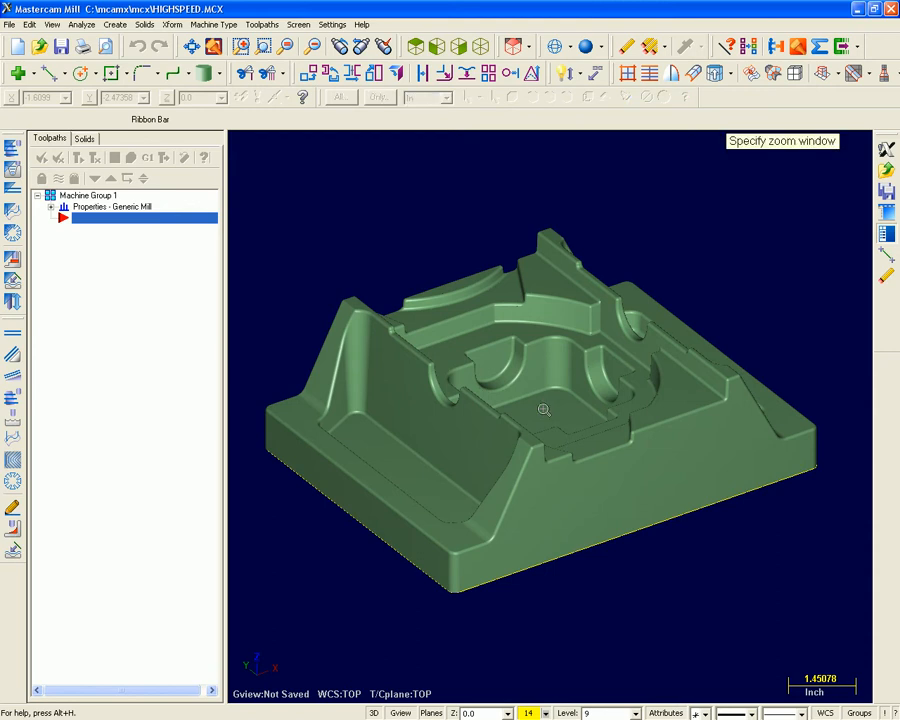
left_click(430, 297)
left_click(645, 498)
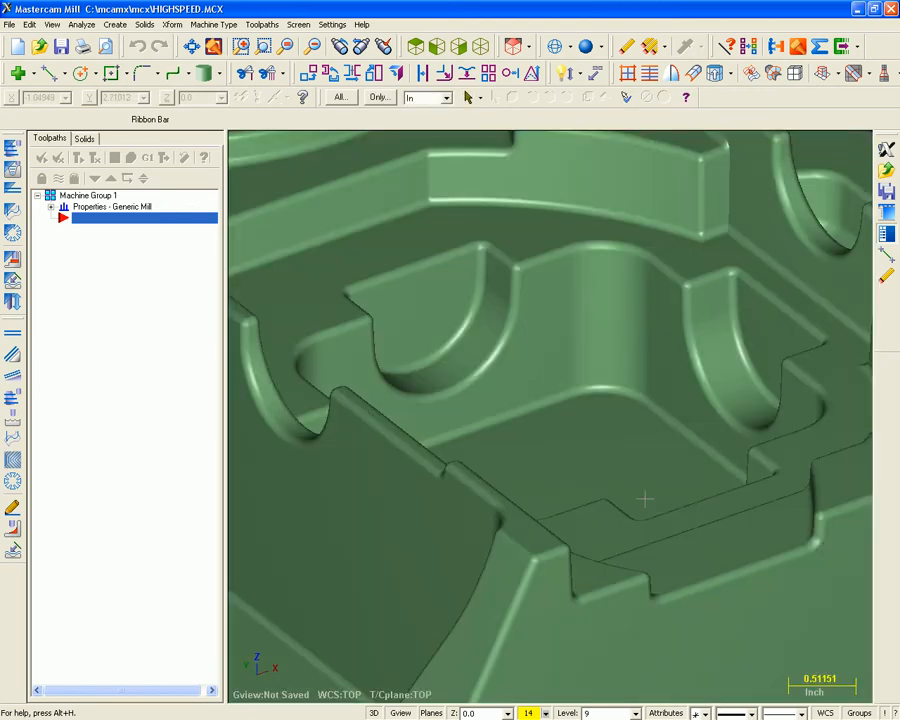
scroll(686, 582, "down", 5)
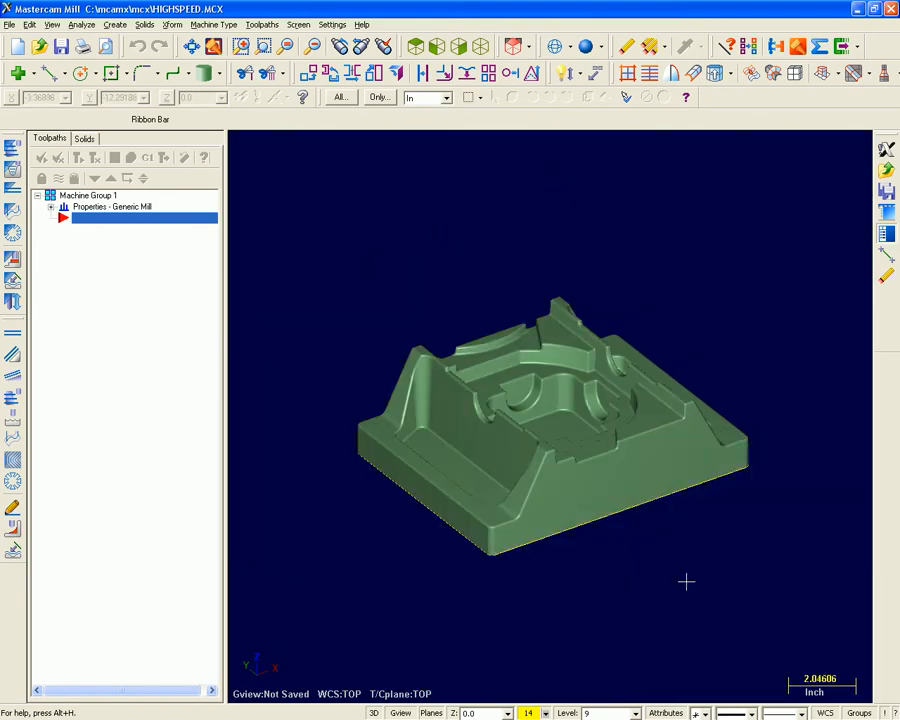
scroll(686, 582, "up", 2)
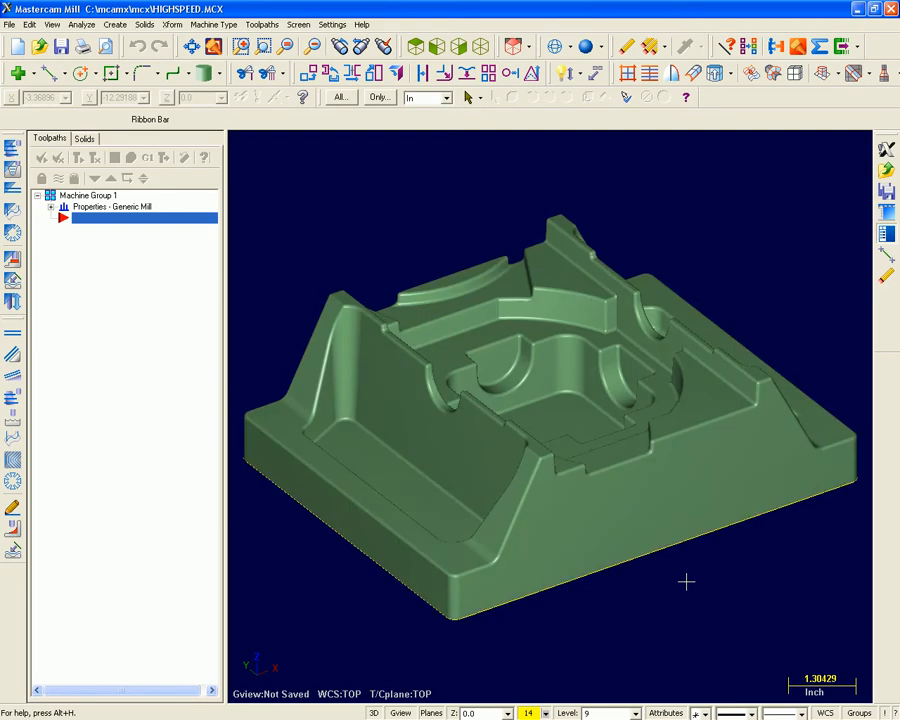
Display the coordinate axes through the part and hide them again.
key("F9")
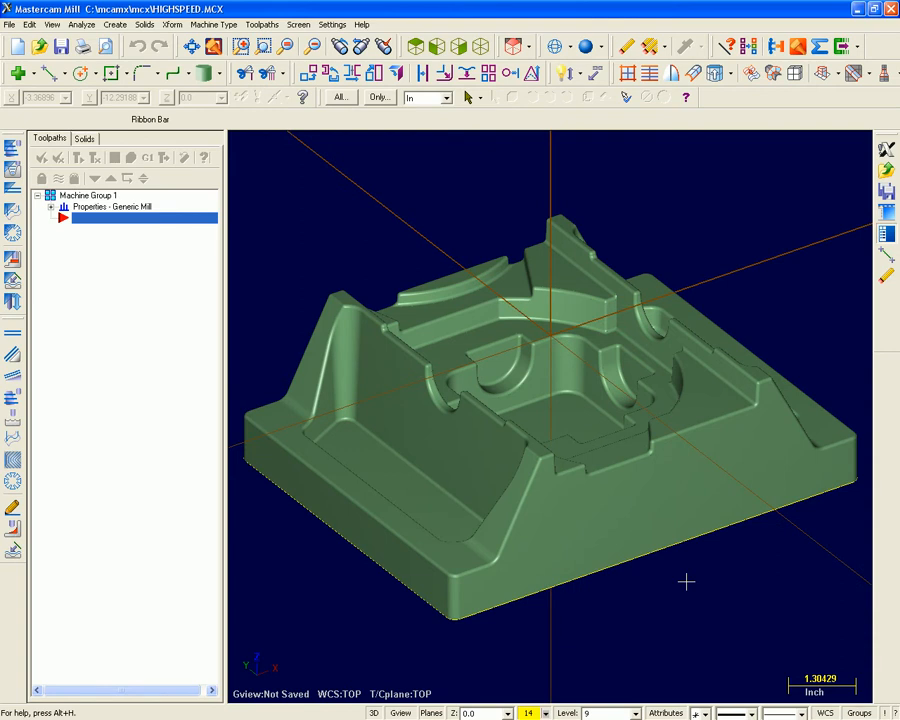
key("F9")
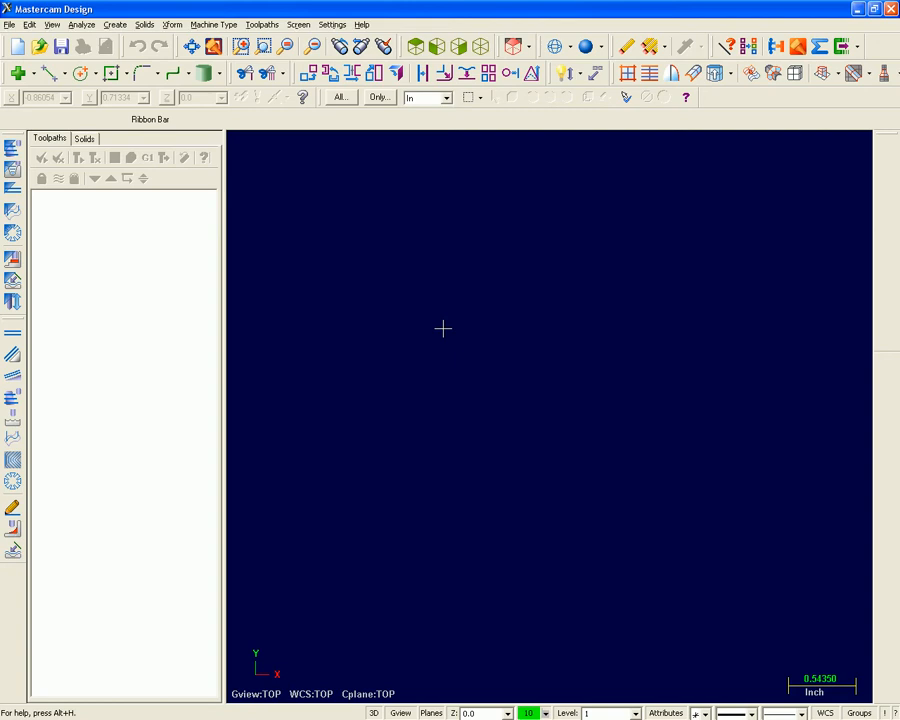
Hide the Operations Manager and check the X Logo.jpg drawing in Windows Picture and Fax Viewer before returning to Mastercam.
key("alt+o")
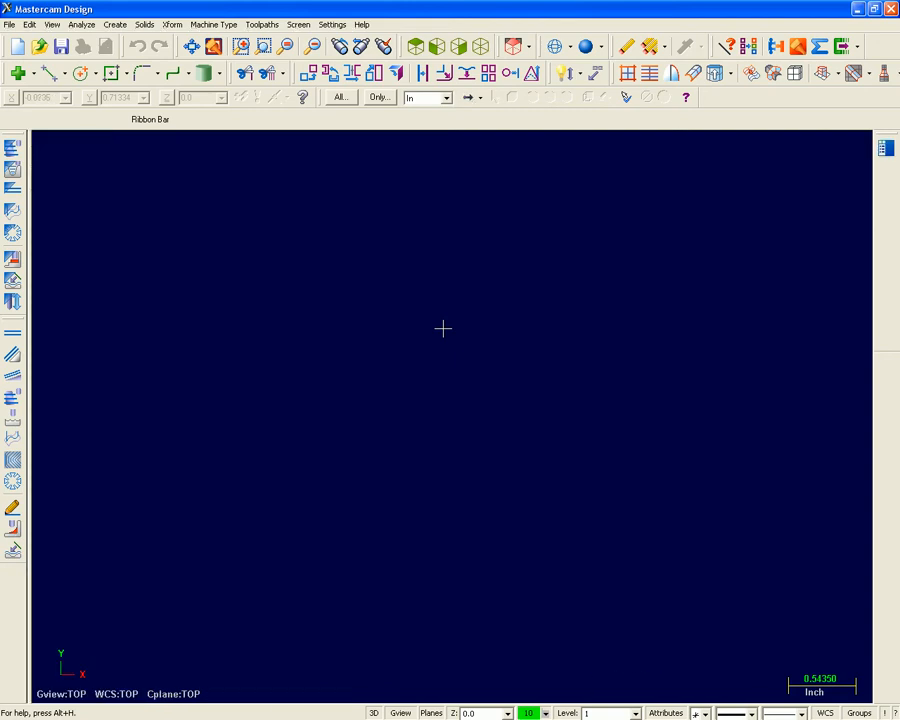
key("alt+Tab")
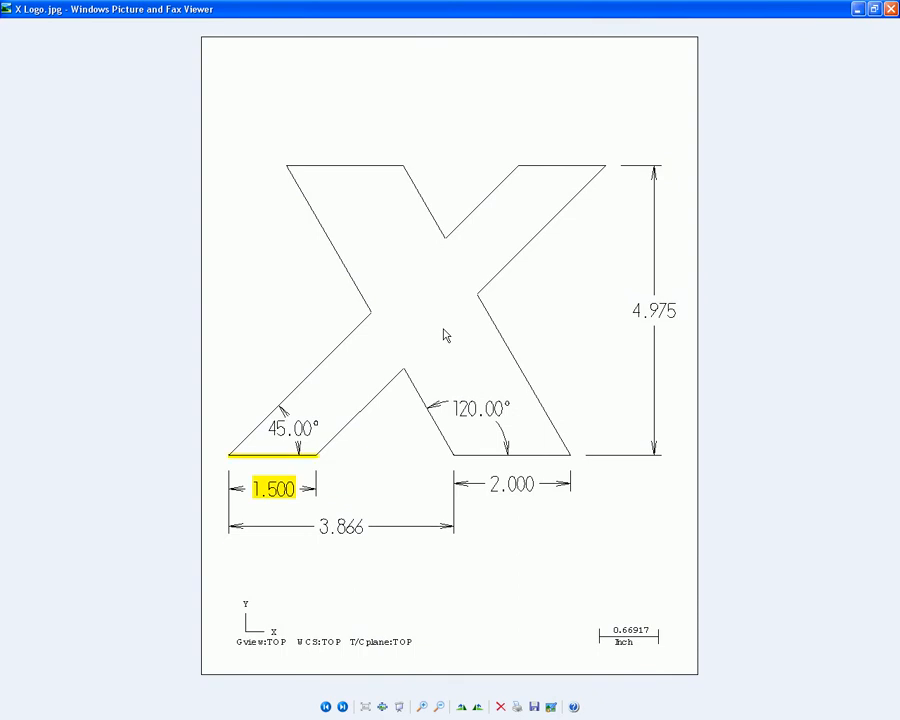
key("alt+Tab")
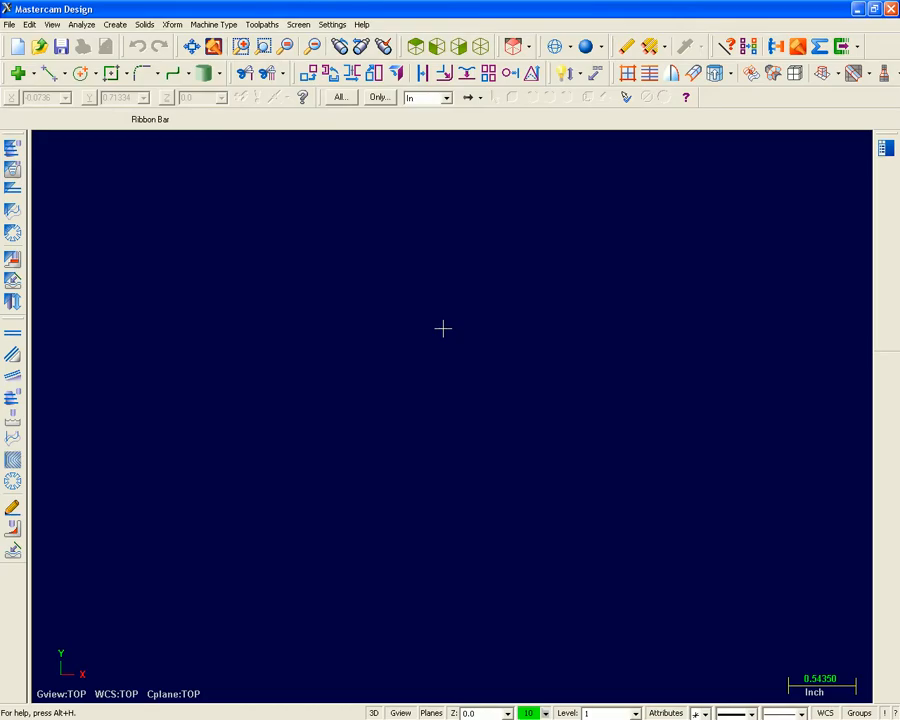
Display the axis gnomons and start an endpoint line with its first point at 0,0,0 using Fast Point.
key("alt+F9")
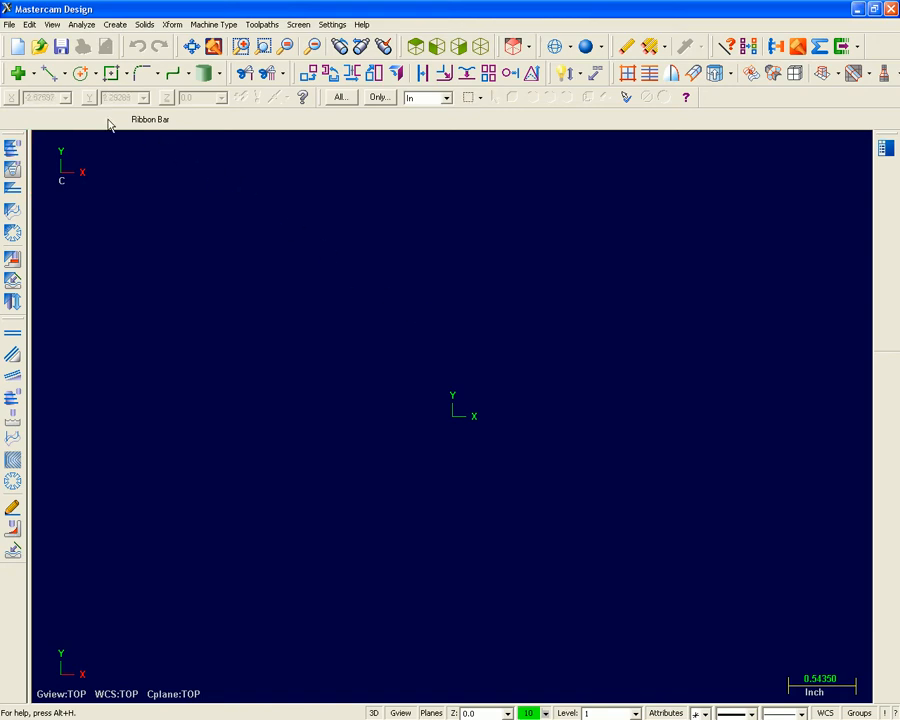
left_click(61, 74)
left_click(90, 97)
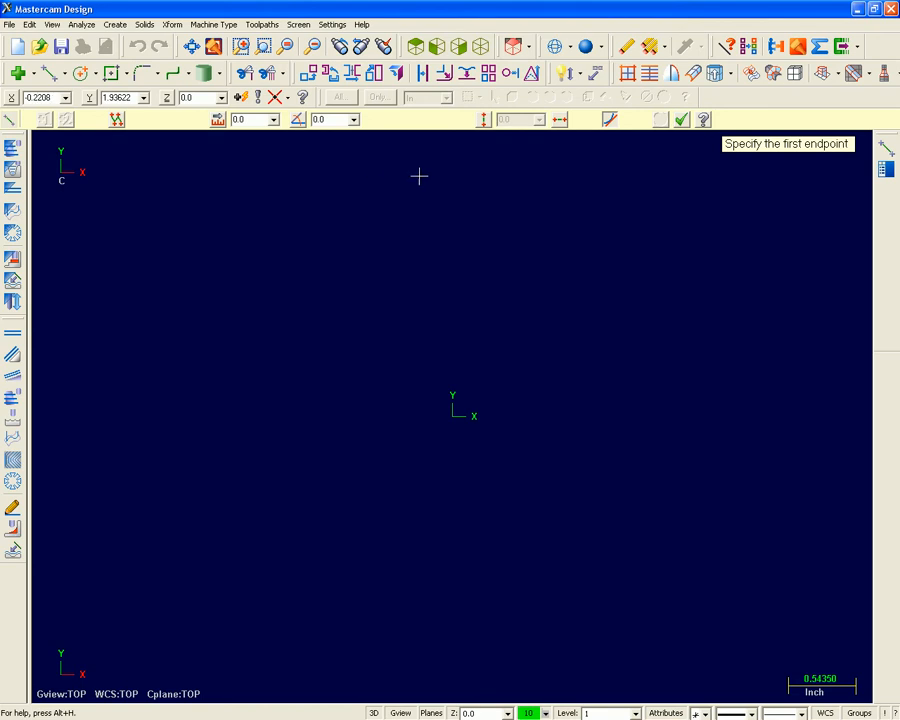
left_click(245, 98)
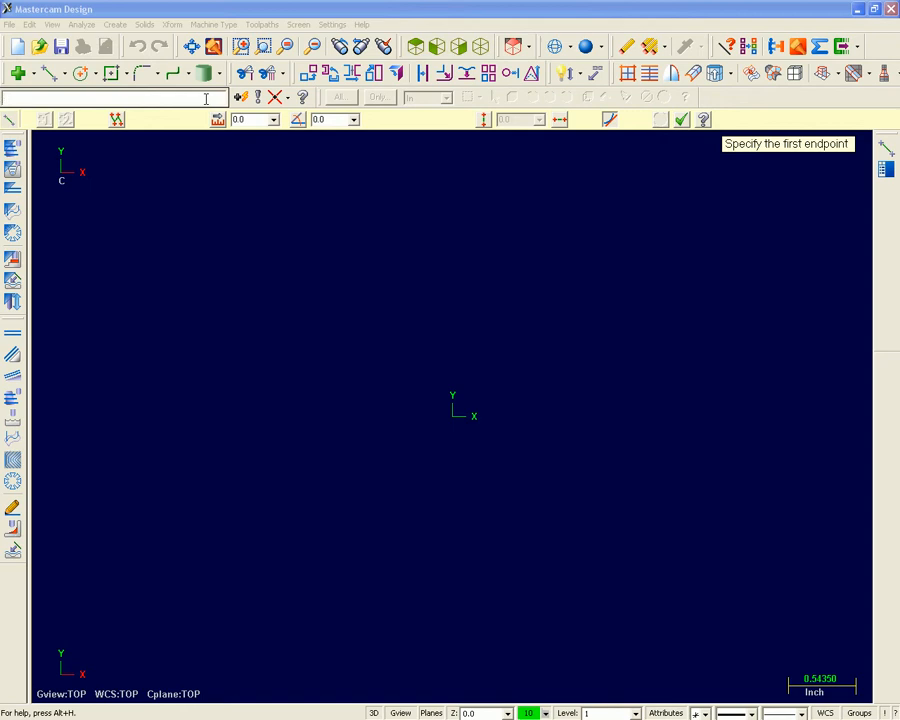
type("0,0,0")
key("Return")
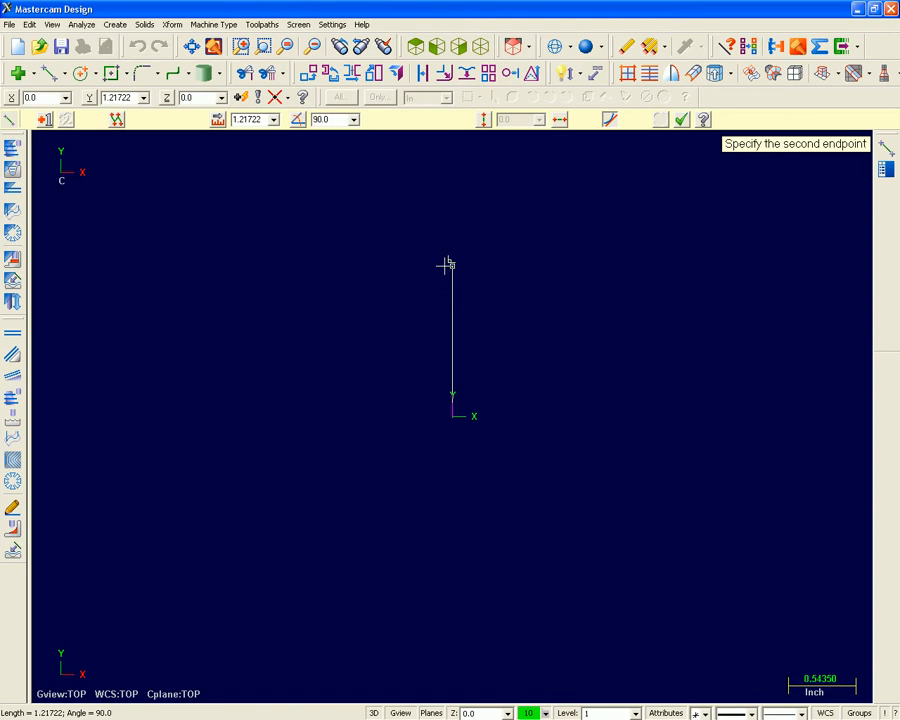
Review the AutoCursor Horizontal / Vertical setting and draw a horizontal line 1.5 inches long from the origin.
left_click(262, 97)
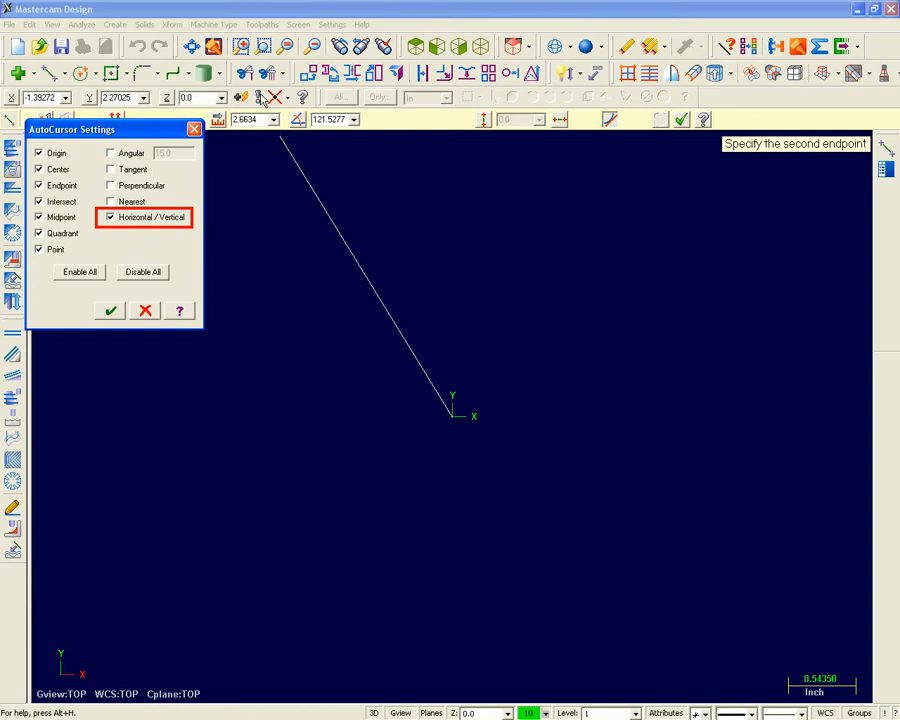
key("Return")
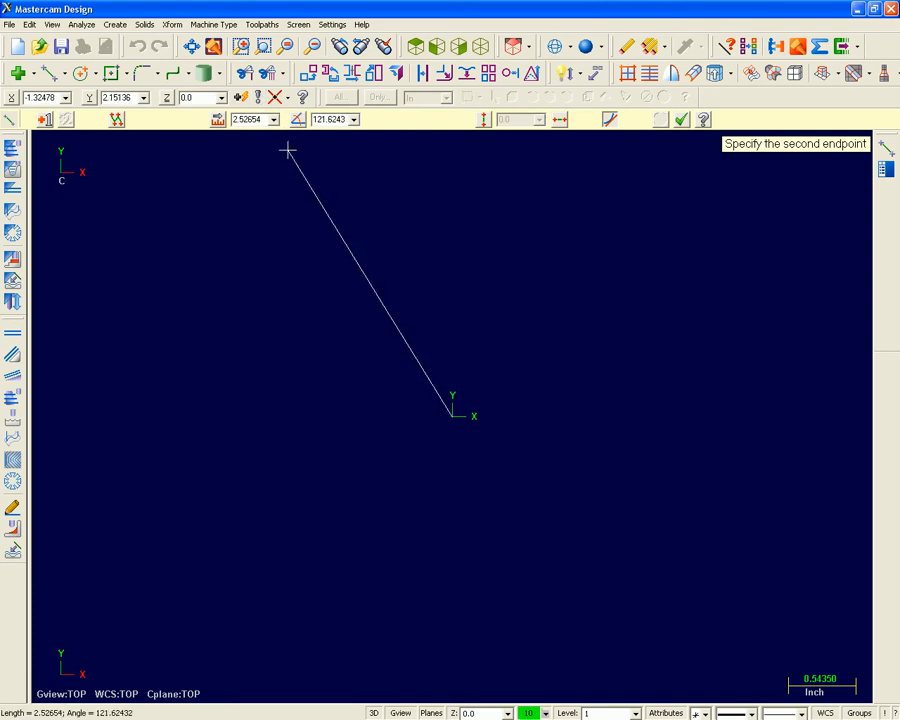
left_click(243, 119)
type("1.5")
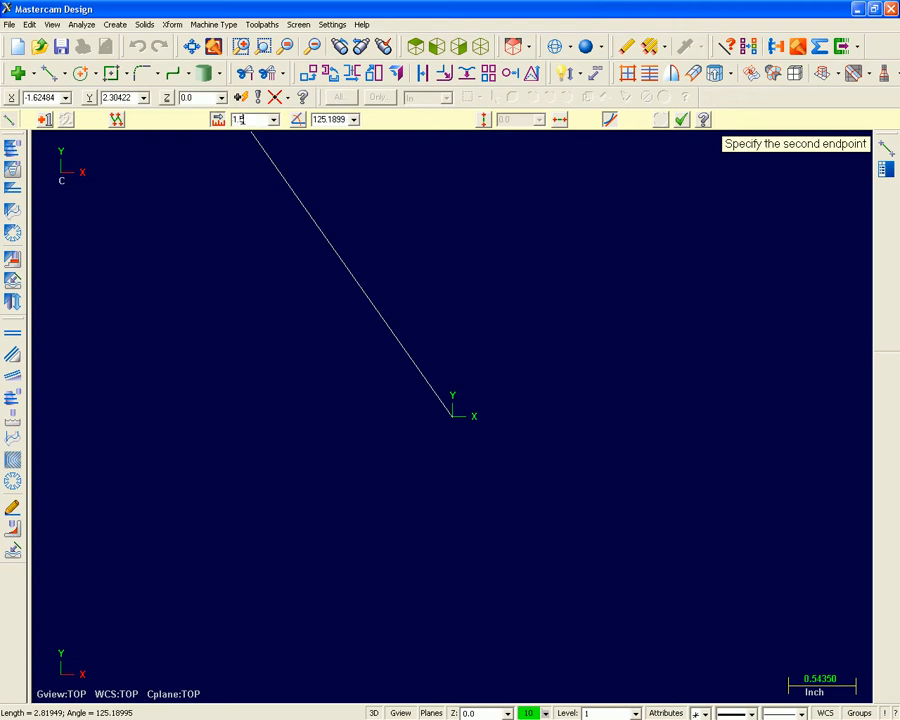
key("Return")
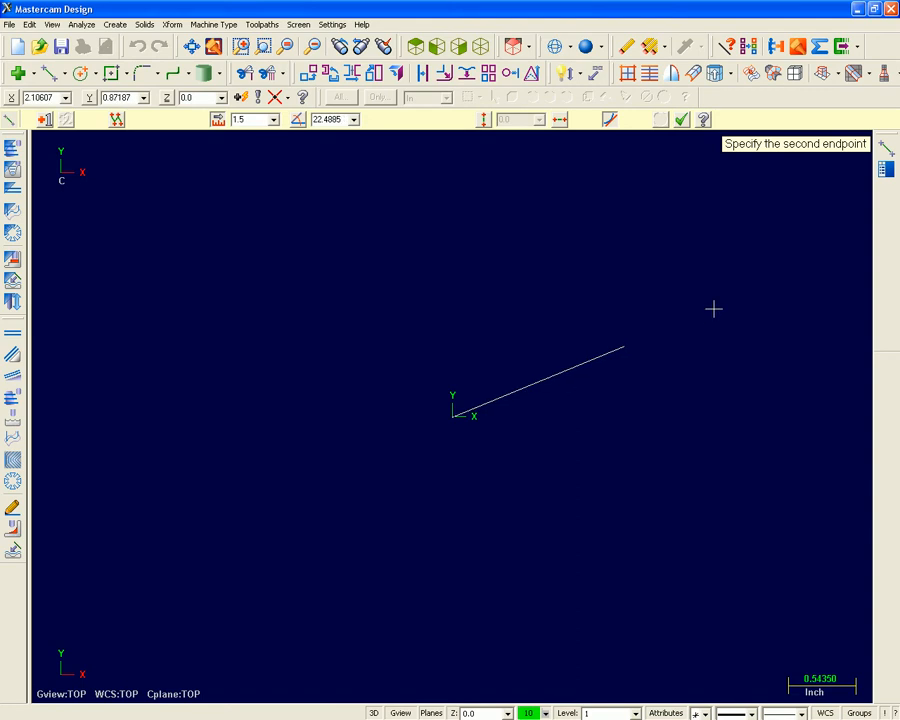
left_click(757, 415)
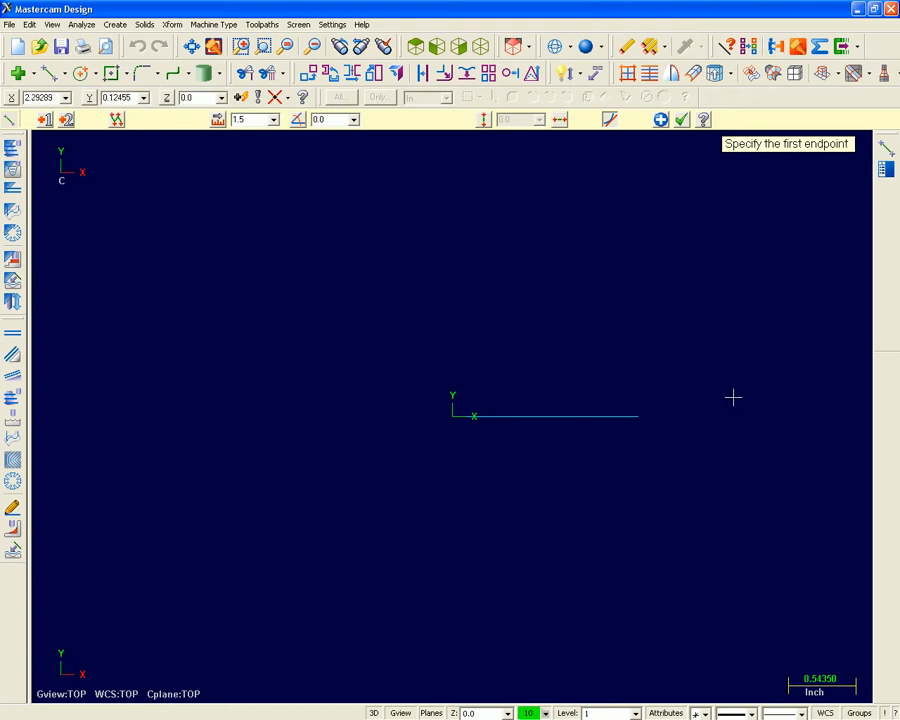
Try changing the live line to a length of 5 and an angle of 45 degrees.
middle_click_drag(729, 392, 508, 471)
scroll(603, 456, "down", 4)
middle_click_drag(619, 454, 464, 534)
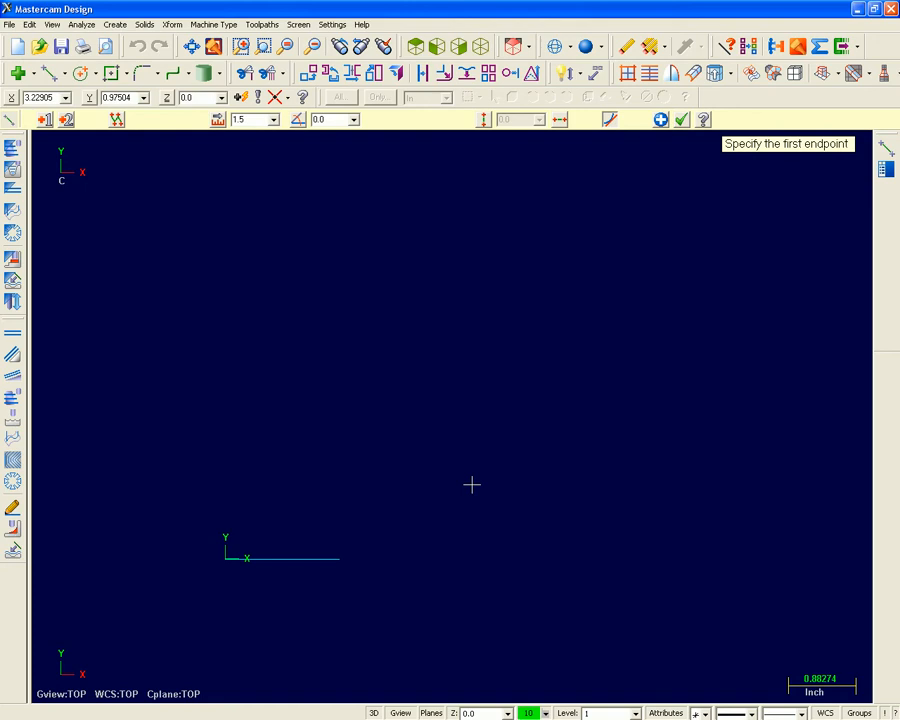
left_click(240, 119)
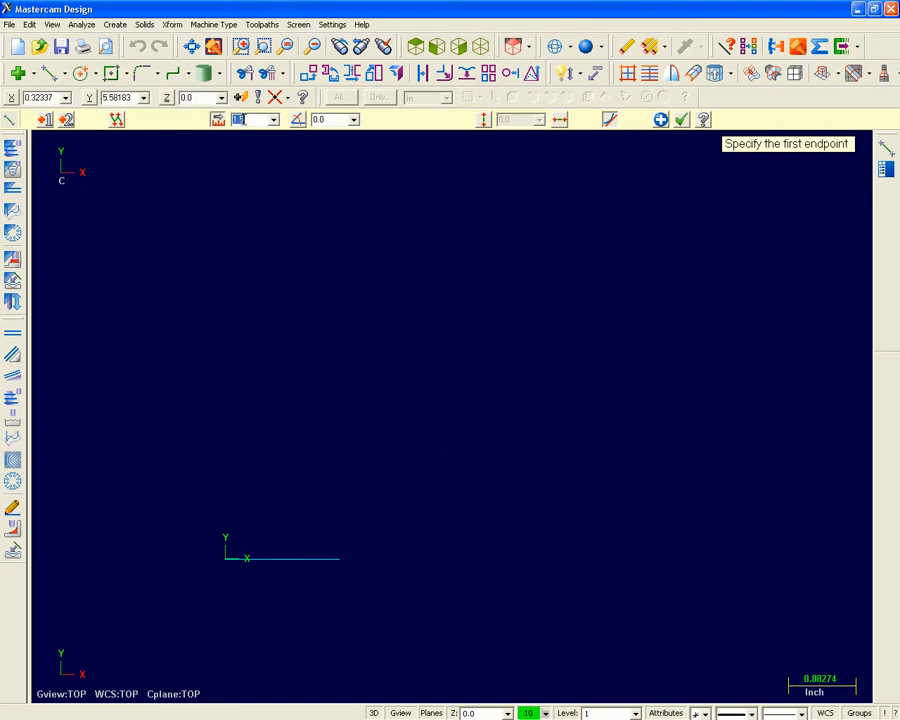
type("5")
key("Tab")
type("45")
key("Return")
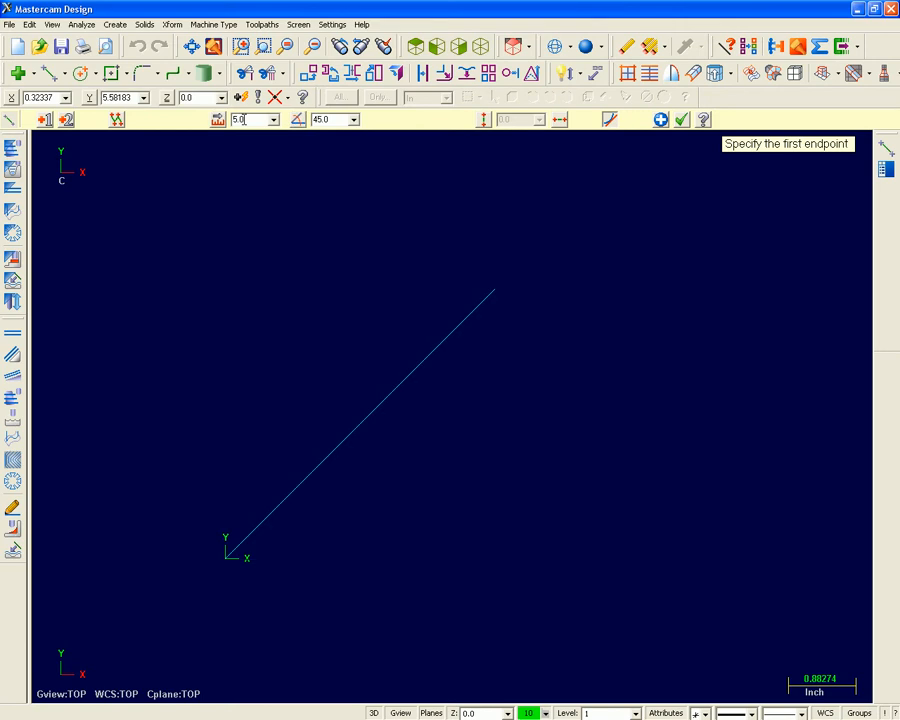
Set the live line's angle to 0 and its length to 1.5, and apply it.
double_click(315, 120)
type("0")
double_click(254, 119)
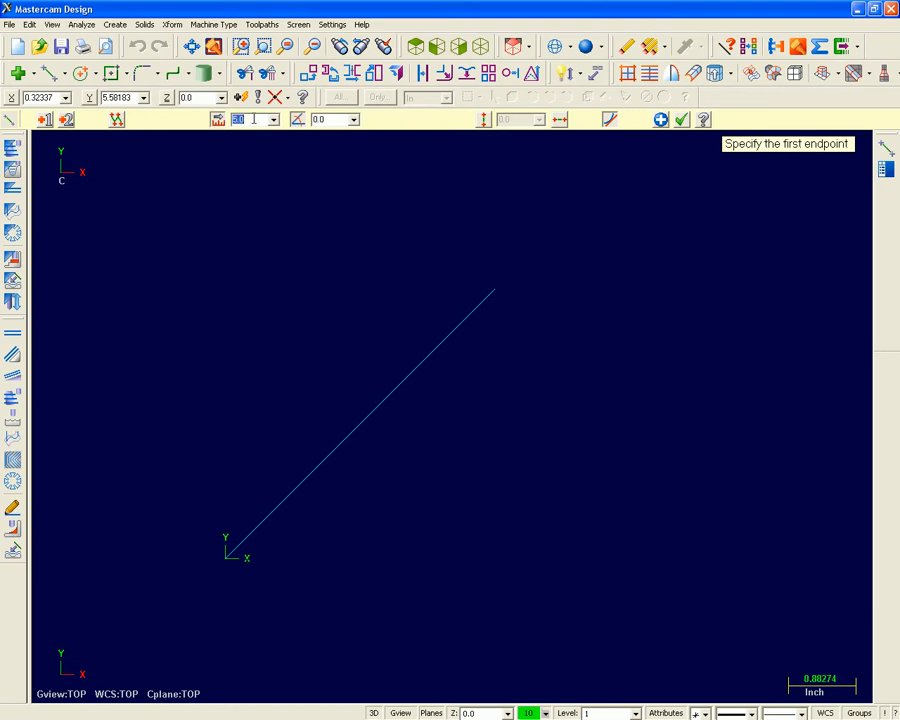
type("1.5")
key("Return")
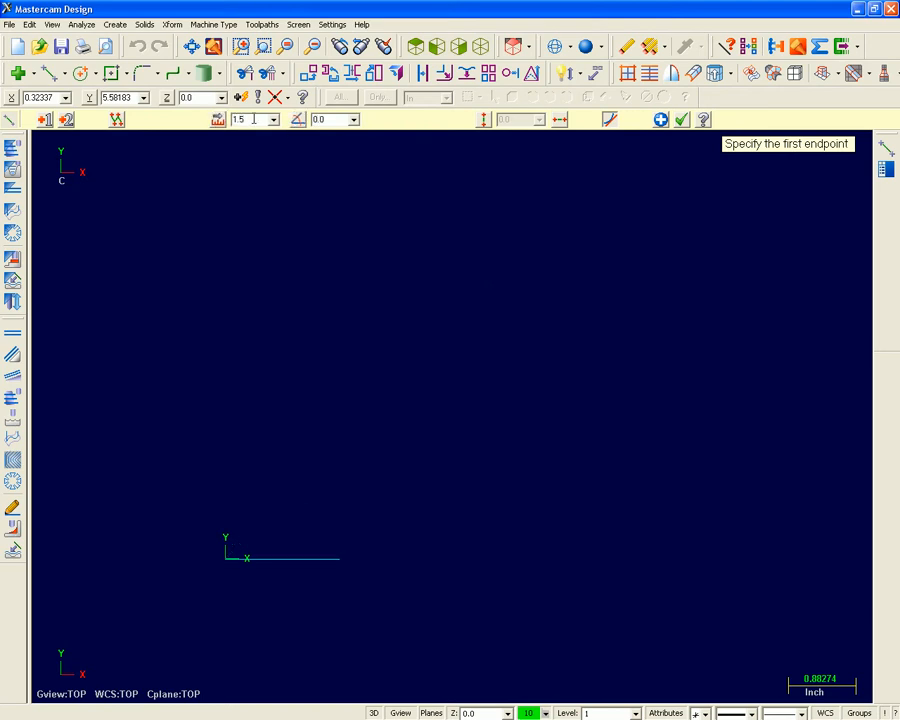
left_click(661, 120)
Place the first endpoint of a second baseline at X 3.866, Y 0, Z 0.
key("alt+Tab")
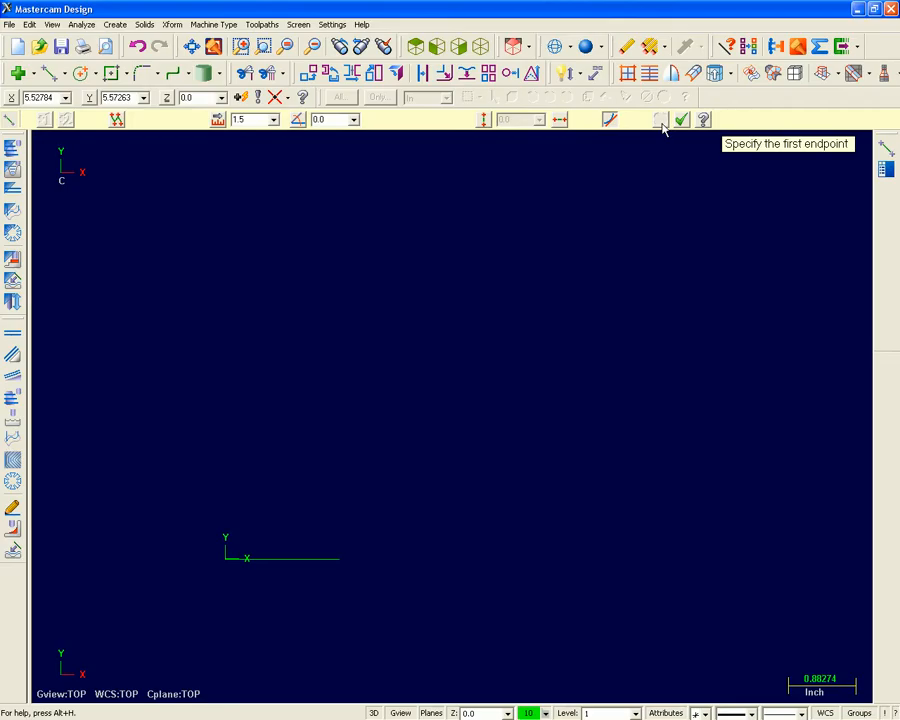
double_click(44, 96)
type("3.866")
key("Tab")
type("0.0")
key("Tab")
type("0")
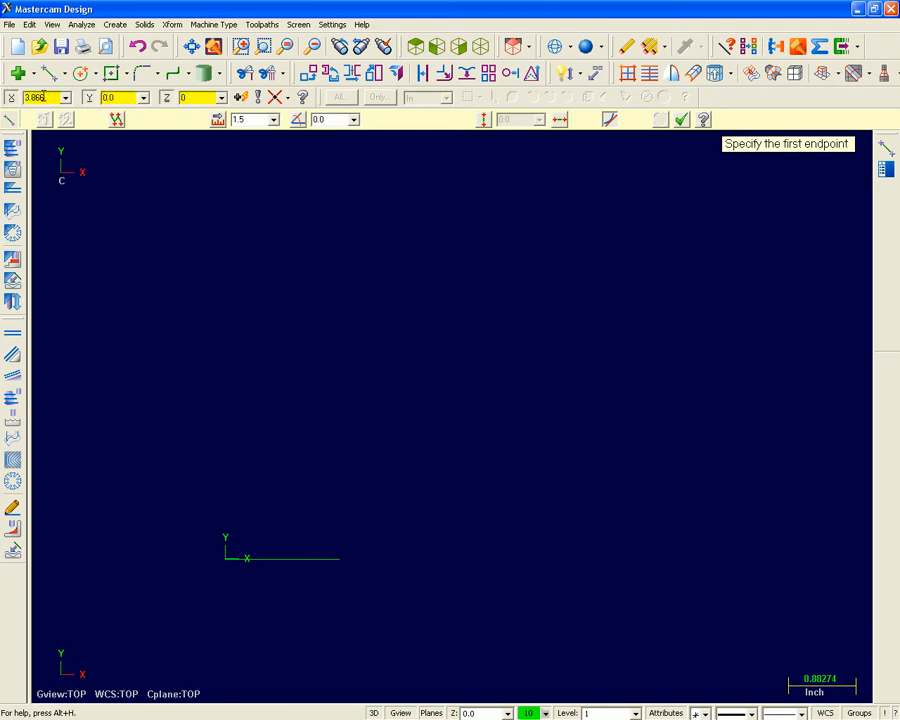
key("Return")
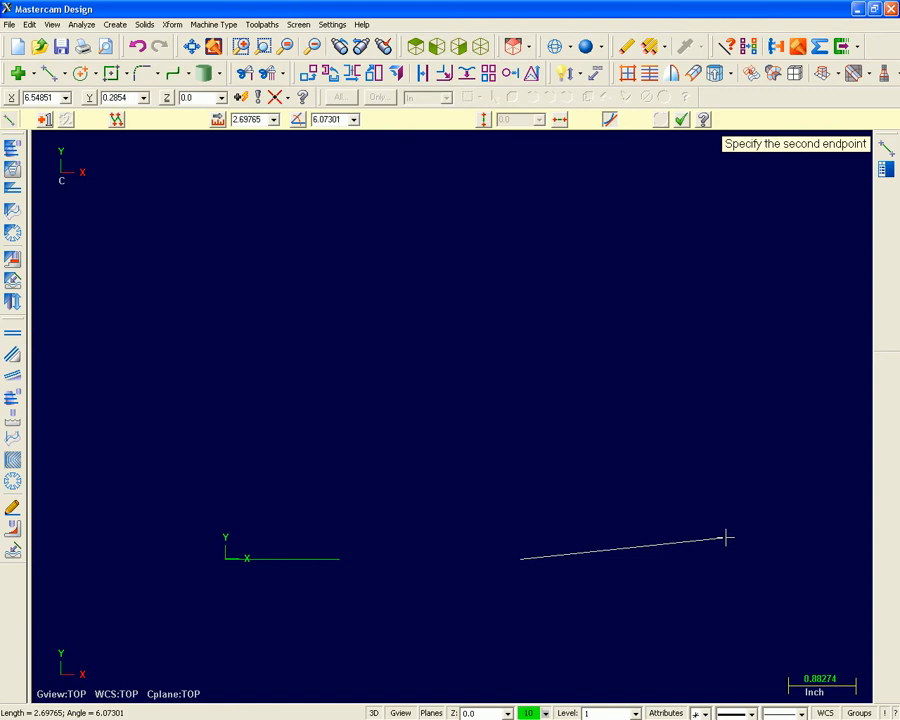
Extend the second baseline horizontally toward positive X, set its length to 2.0, and apply it.
left_click(793, 562)
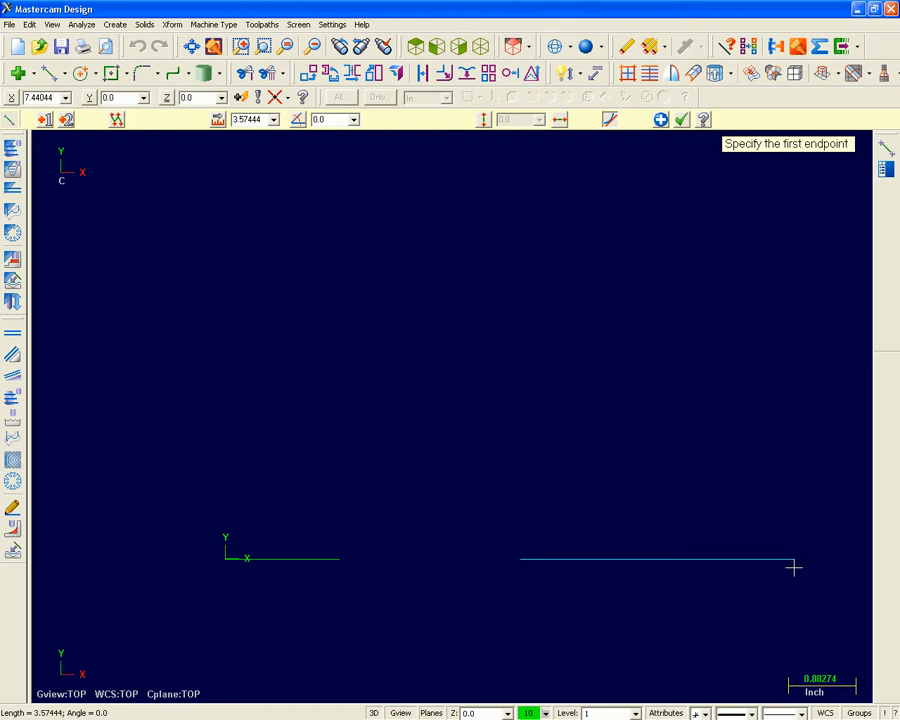
left_click(246, 120)
type("2.0")
key("Return")
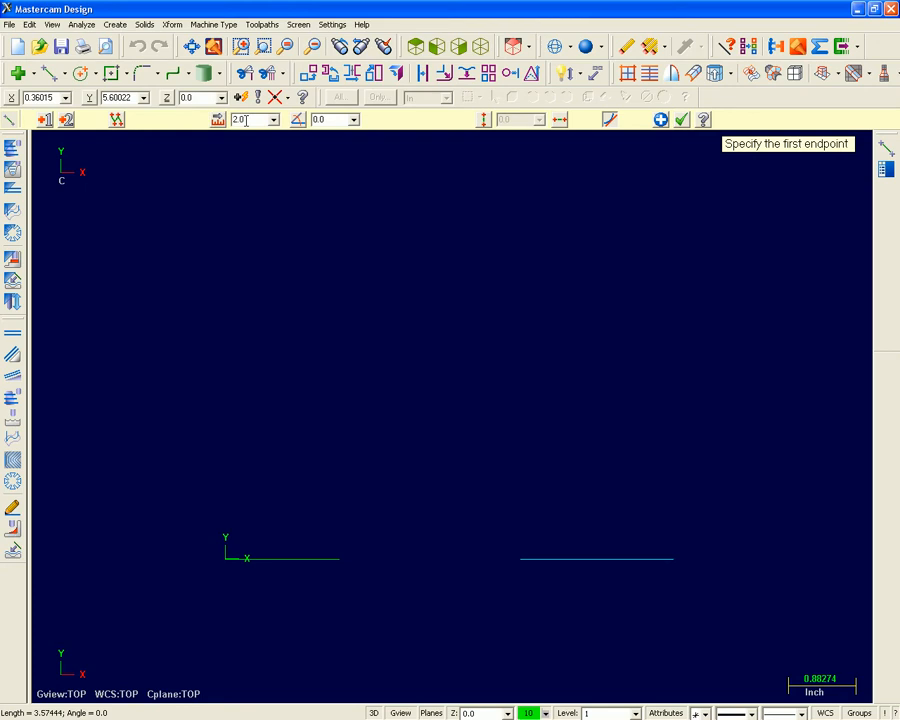
left_click(661, 120)
Check the angles in the X Logo drawing and draw a line from the origin with length 8.0 at 45 degrees.
key("alt+Tab")
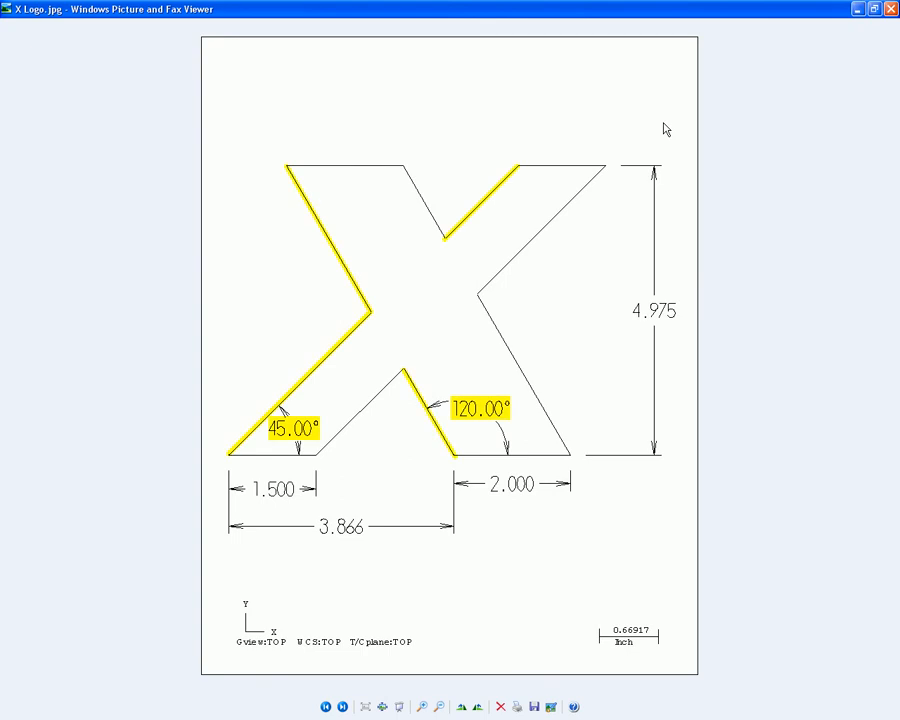
key("alt+Tab")
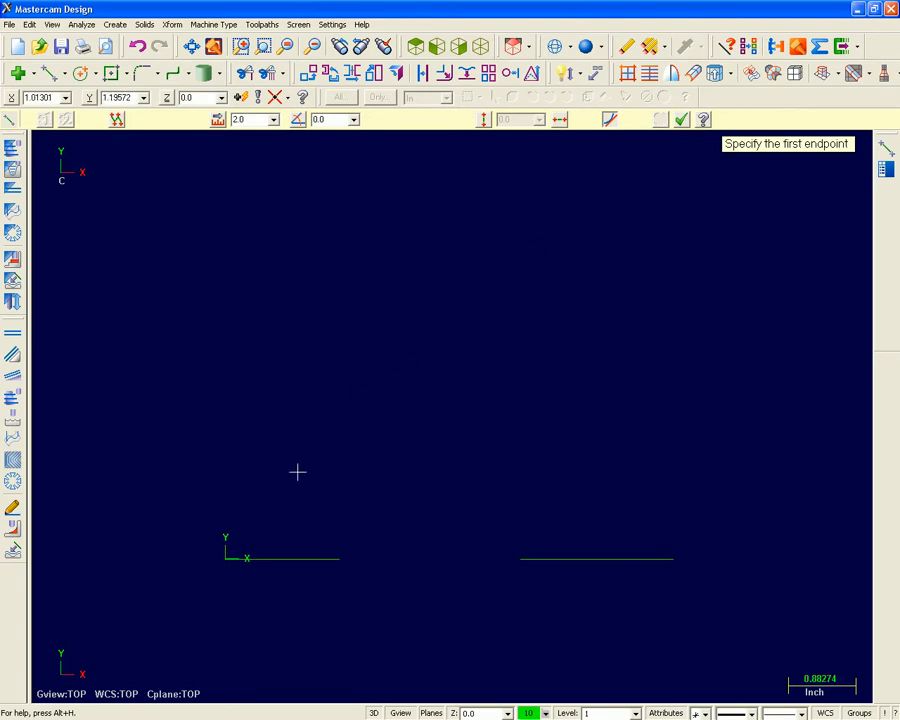
left_click(226, 560)
double_click(250, 118)
type("8.0")
key("Tab")
type("45")
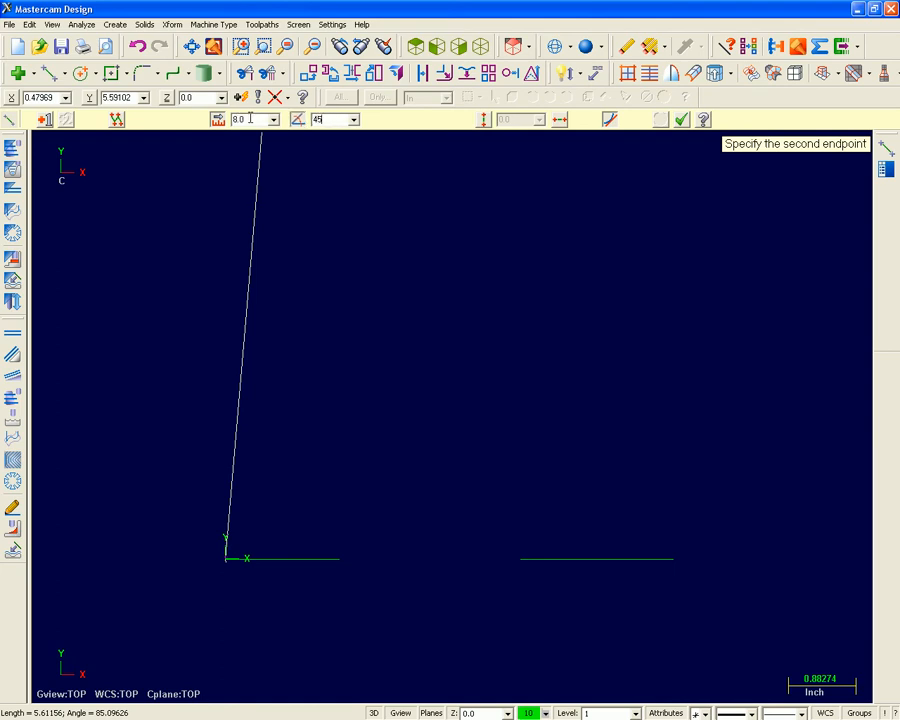
key("Return")
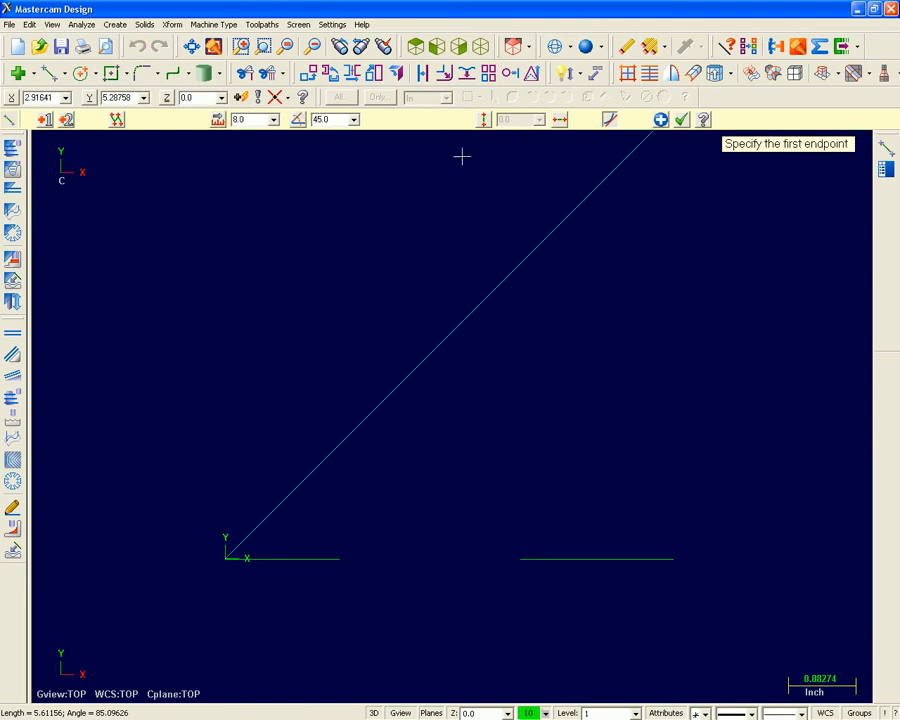
left_click(660, 120)
key("alt")
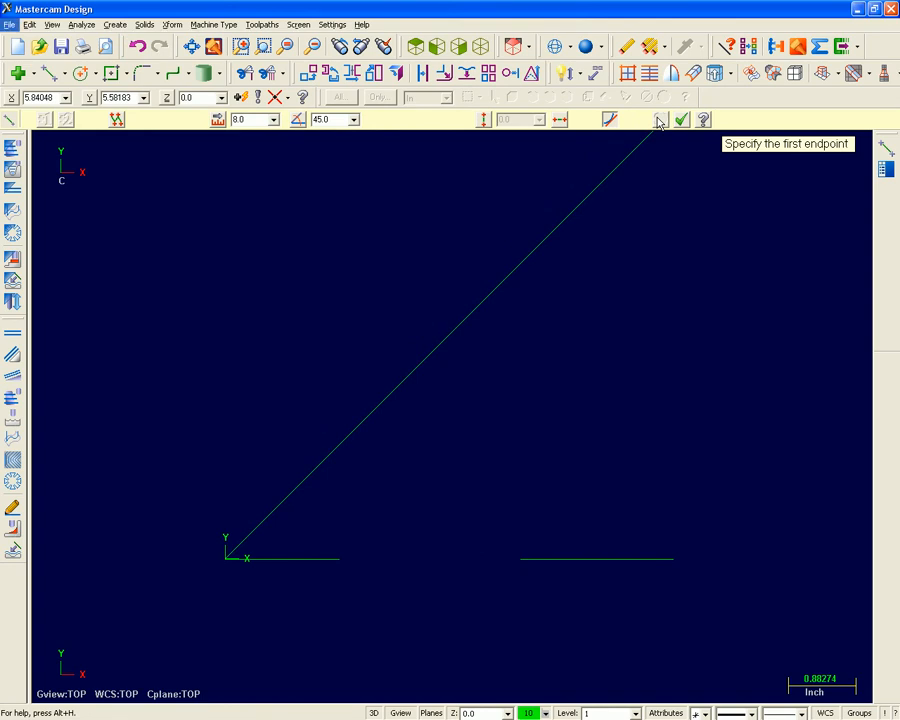
left_click(645, 123)
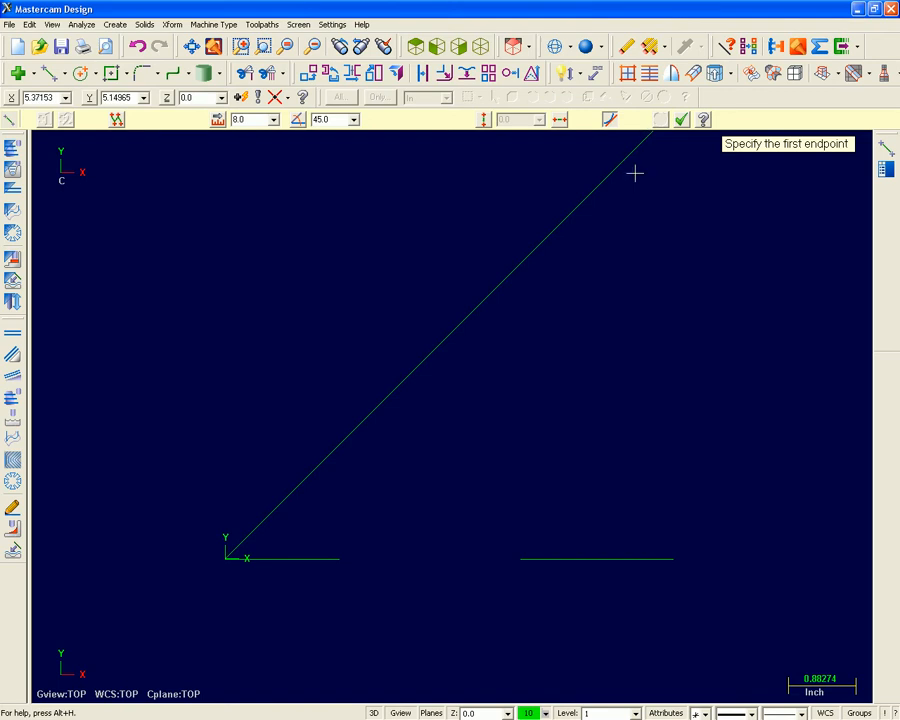
Draw a line from the start of the 2-inch baseline with length 8.0 at 120 degrees.
middle_click_drag(635, 241, 621, 303)
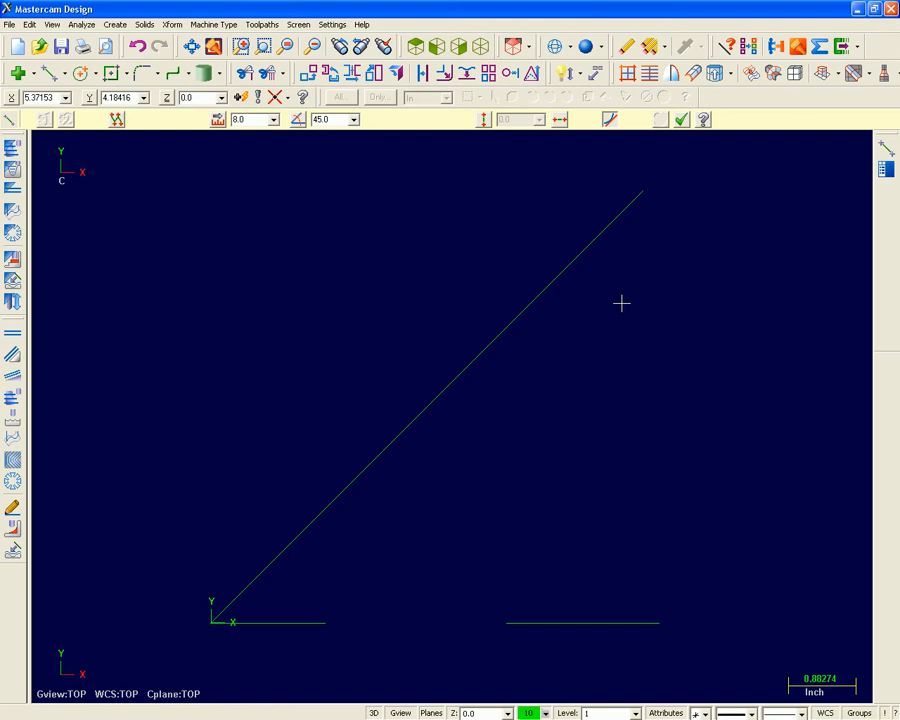
left_click(506, 622)
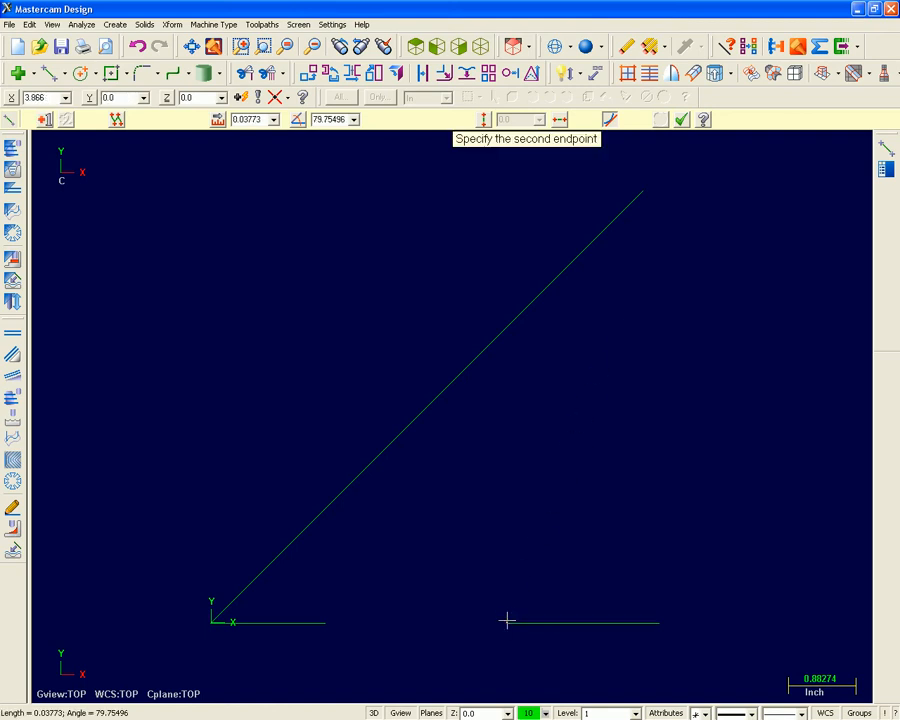
left_click(90, 390)
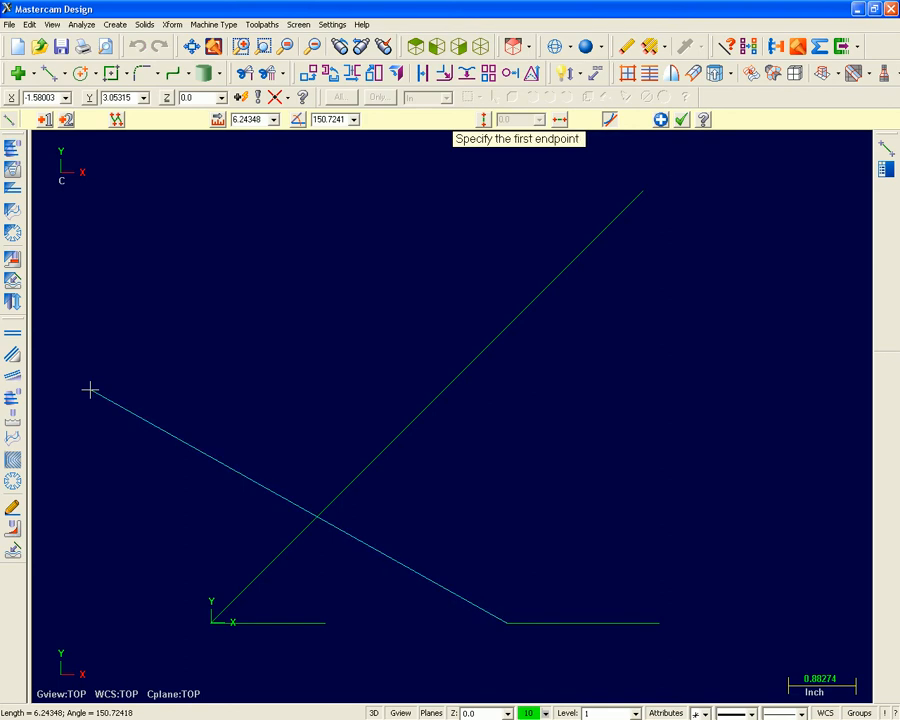
left_click(273, 120)
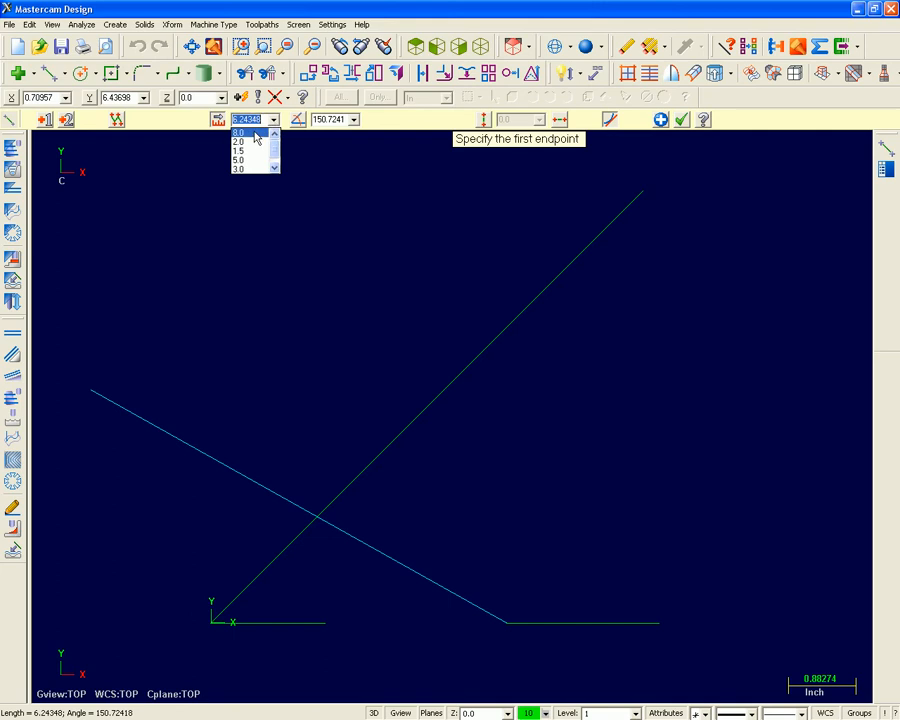
left_click(254, 133)
left_click(316, 119)
type("120")
key("Return")
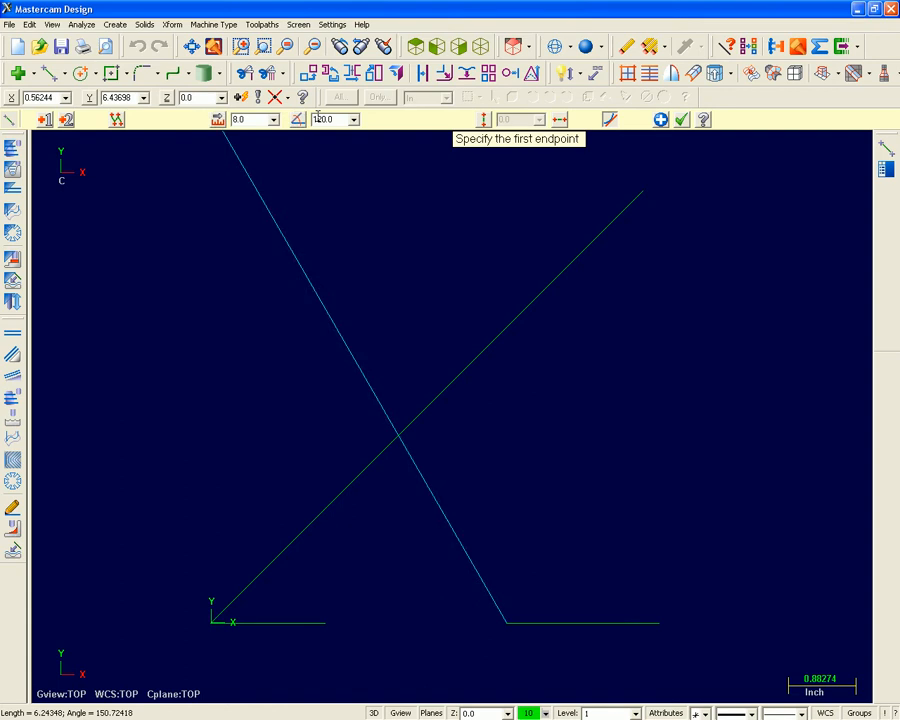
middle_click_drag(388, 287, 446, 323)
scroll(451, 320, "down", 1)
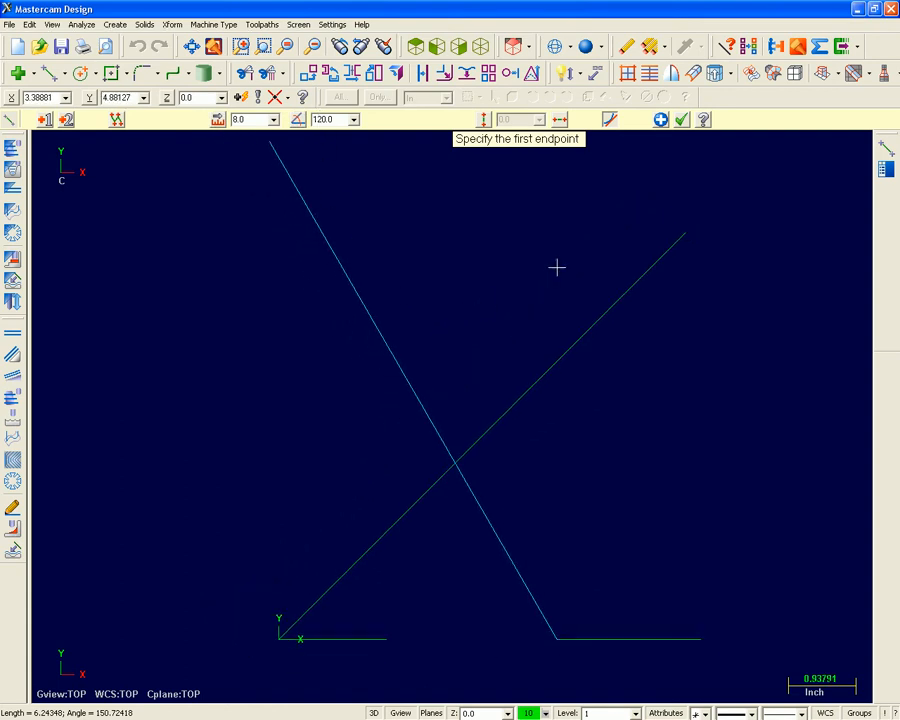
Apply the 120-degree line and check the overall height in the X Logo drawing.
left_click(661, 120)
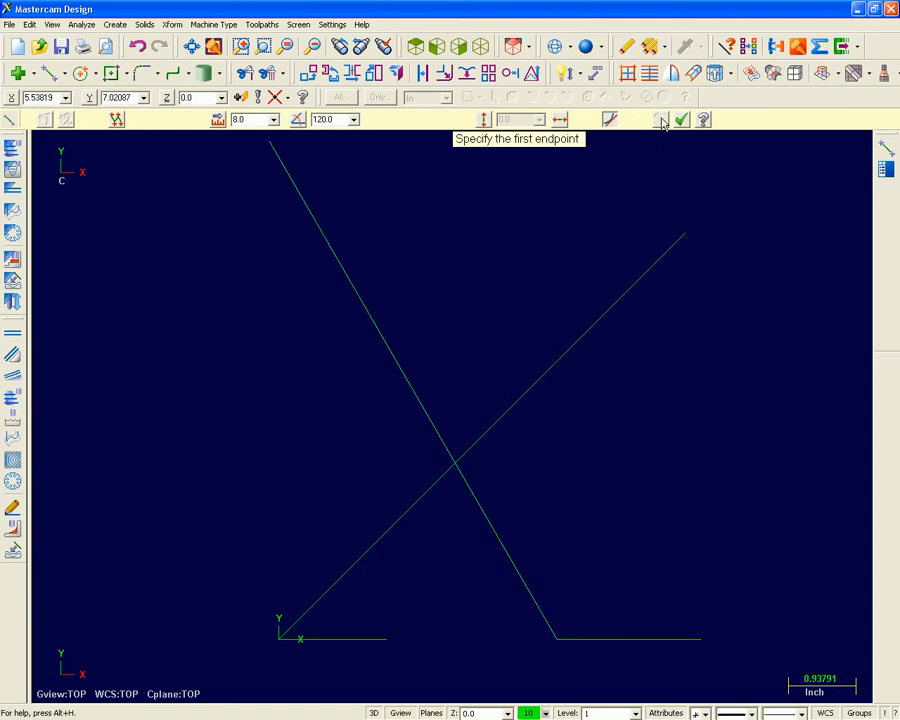
key("alt+Tab")
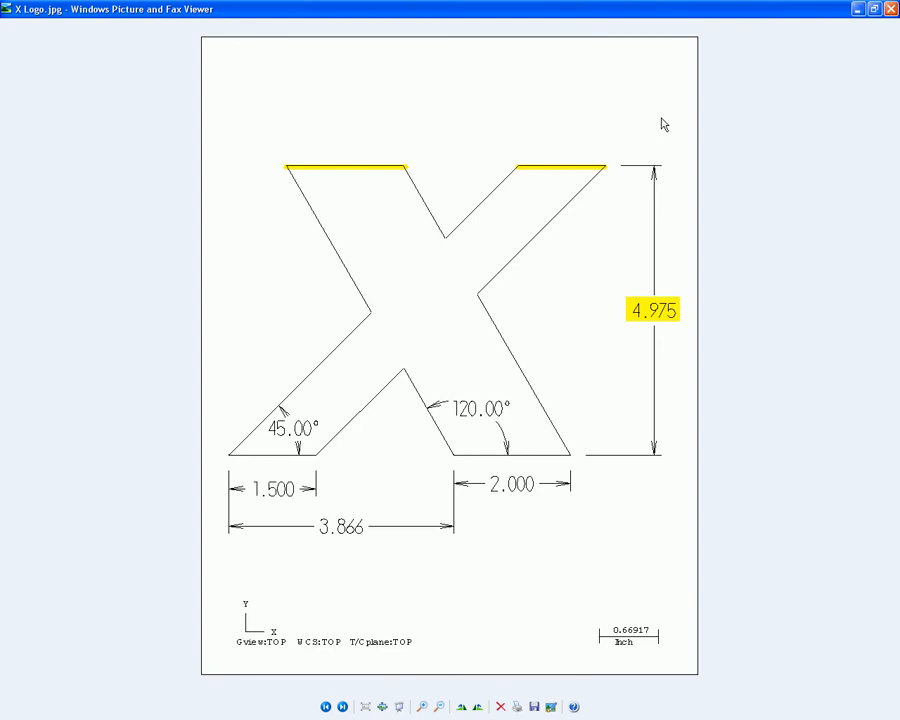
key("alt+Tab")
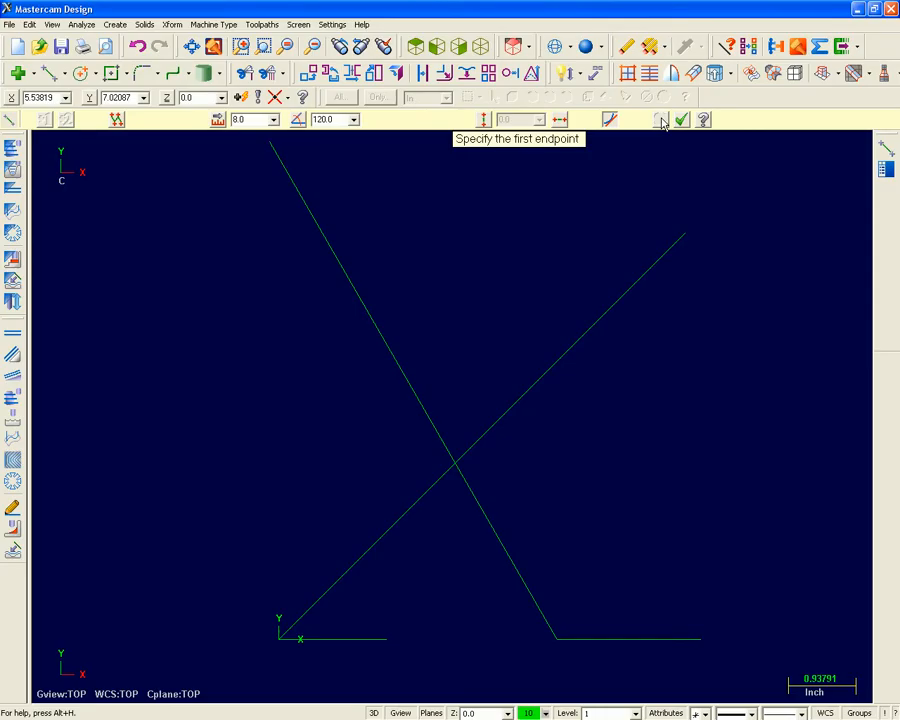
Draw a horizontal line about 5.48 inches long across both diagonals, set its Y coordinate to 4.975, and finish the line command.
left_click(562, 120)
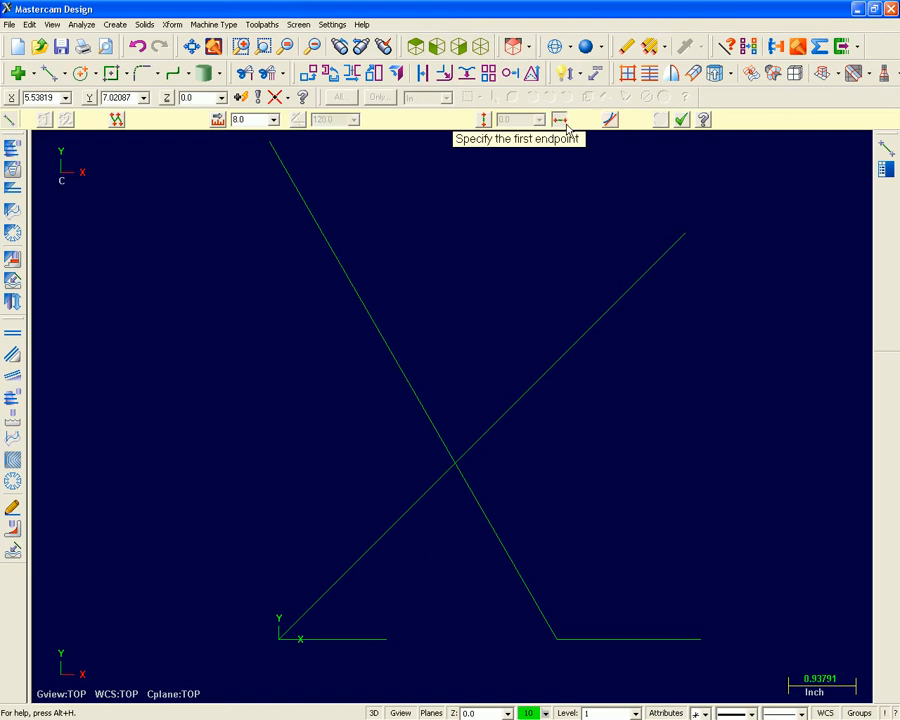
left_click(300, 430)
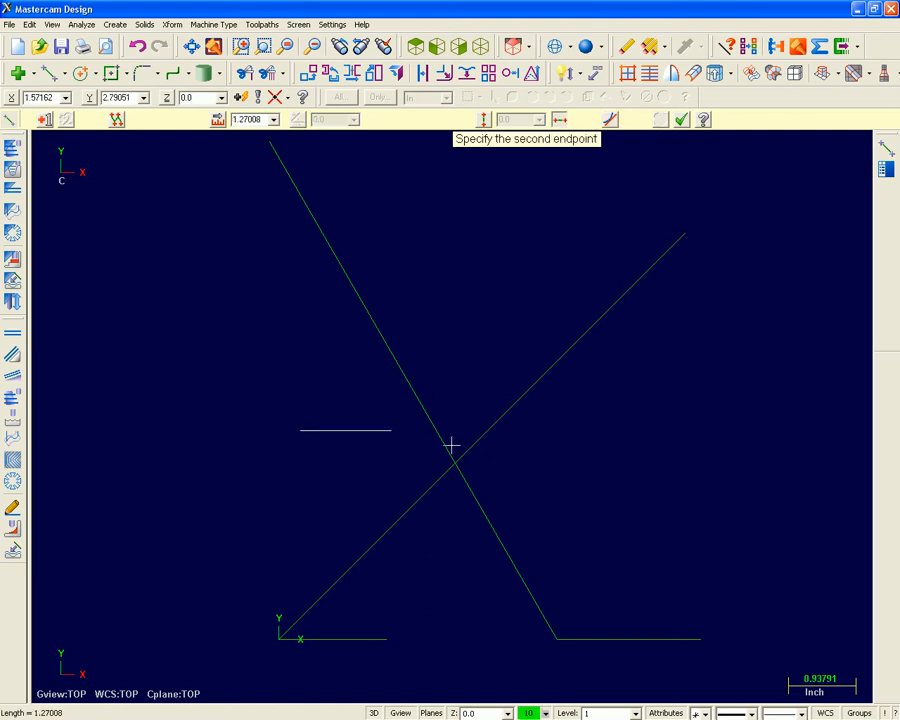
left_click(694, 457)
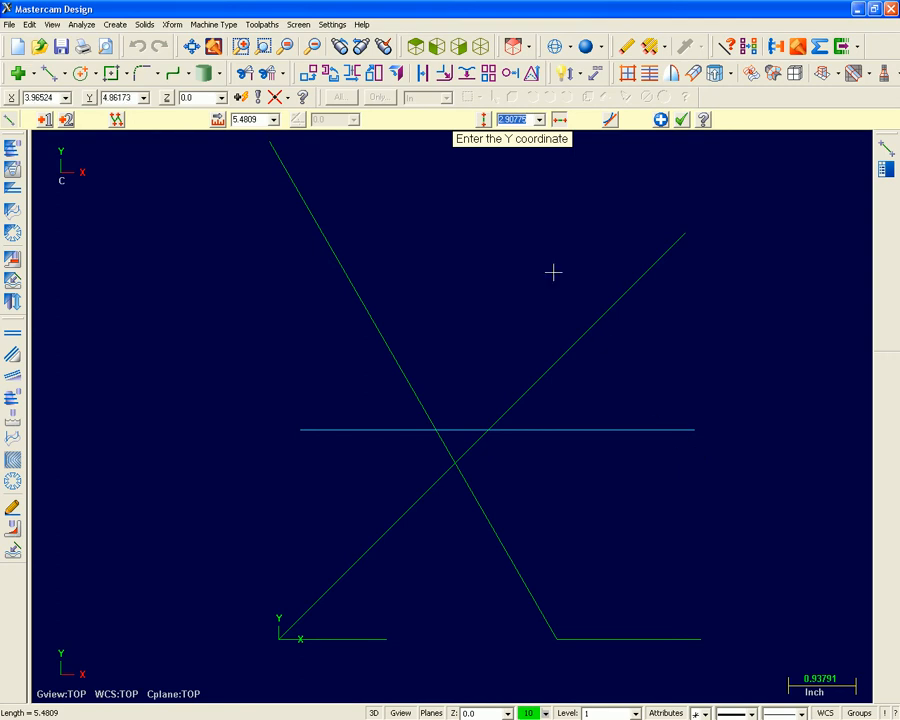
type("4.975")
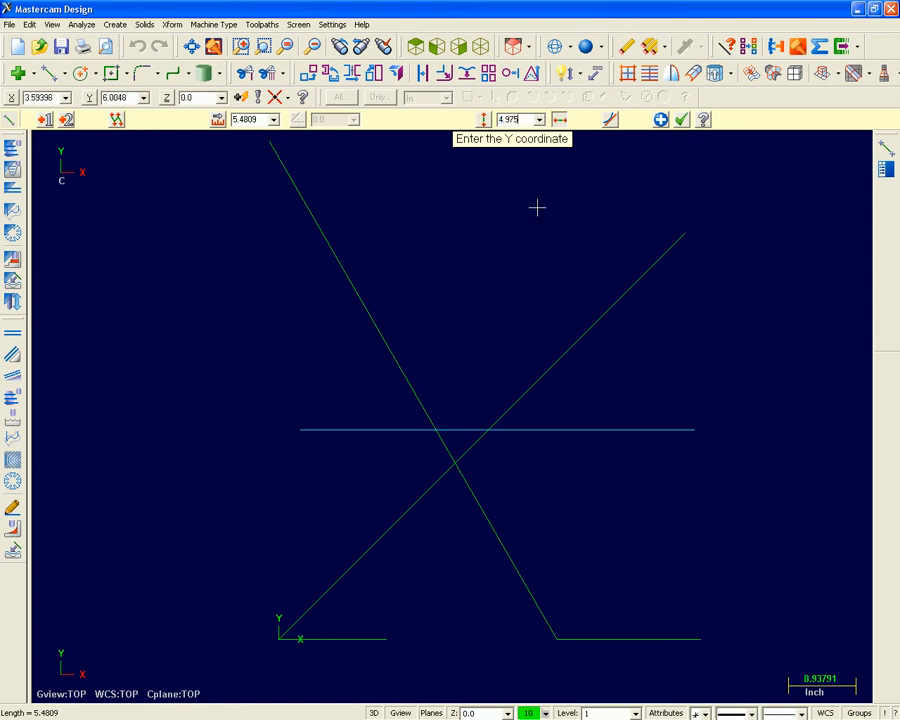
key("Return")
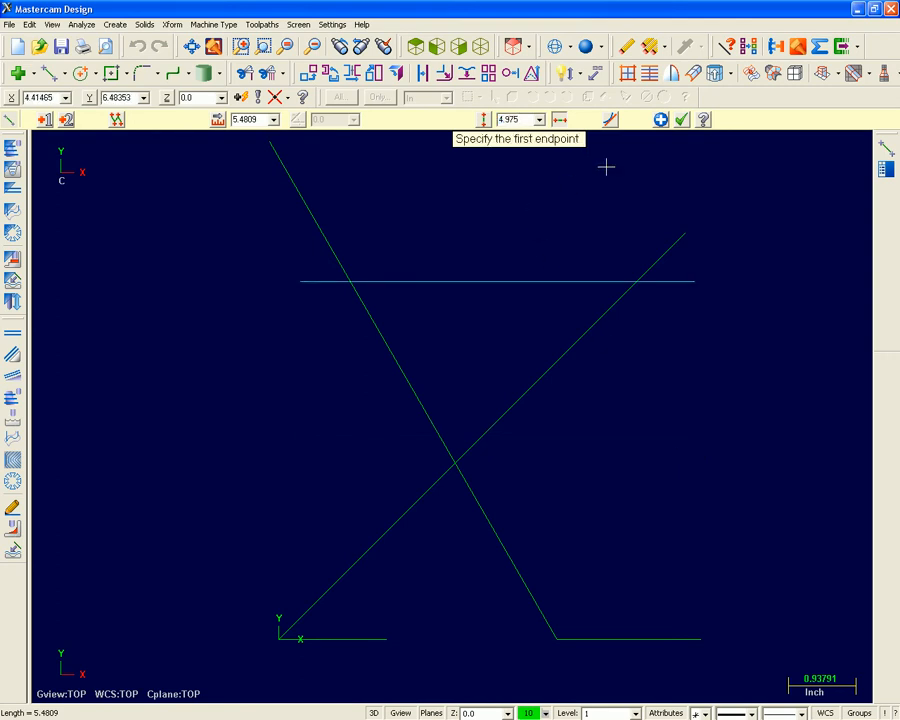
left_click(682, 119)
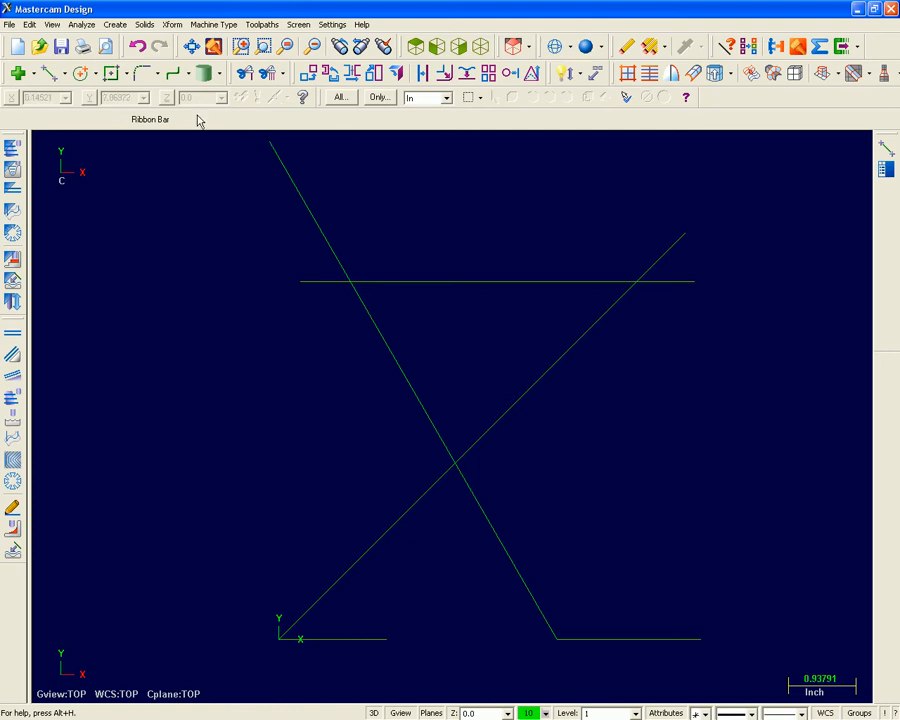
Create parallels of the 45-degree and 120-degree lines through the right ends of the 1.5-inch and 2-inch baselines respectively.
left_click(64, 74)
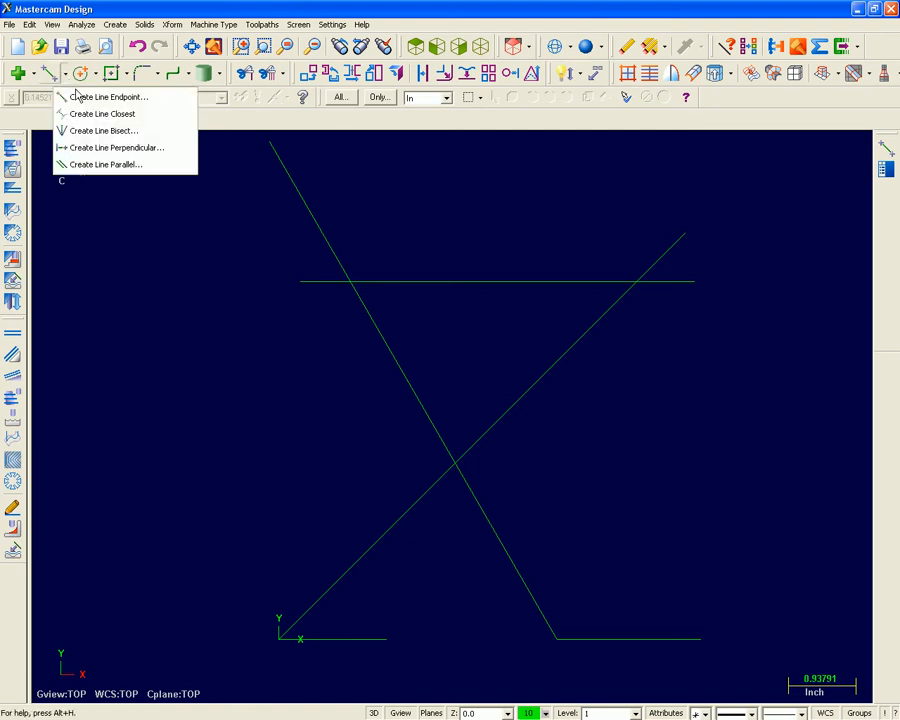
left_click(117, 166)
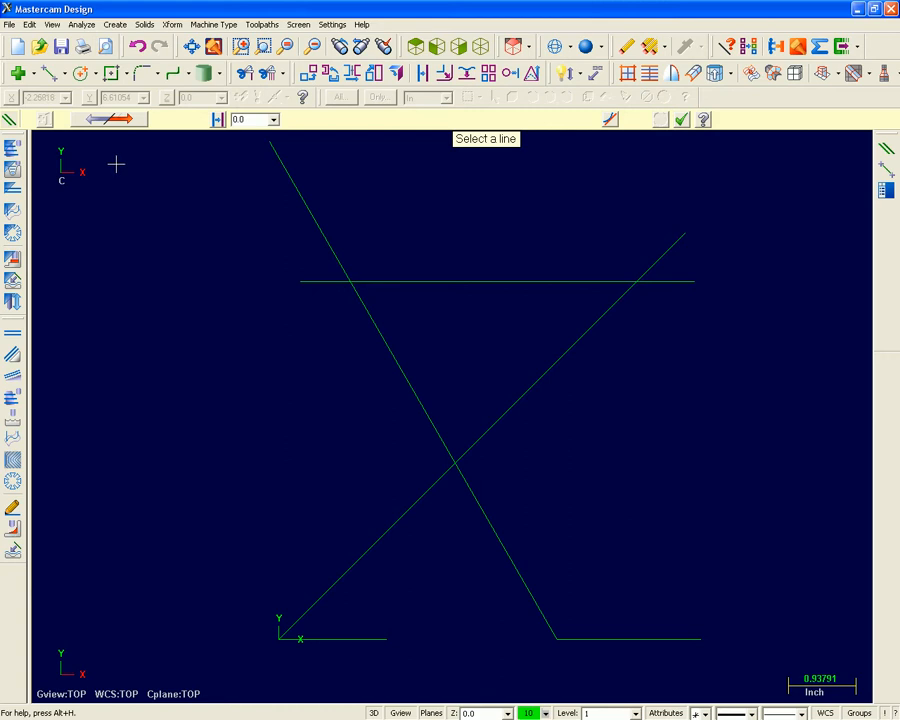
left_click(531, 379)
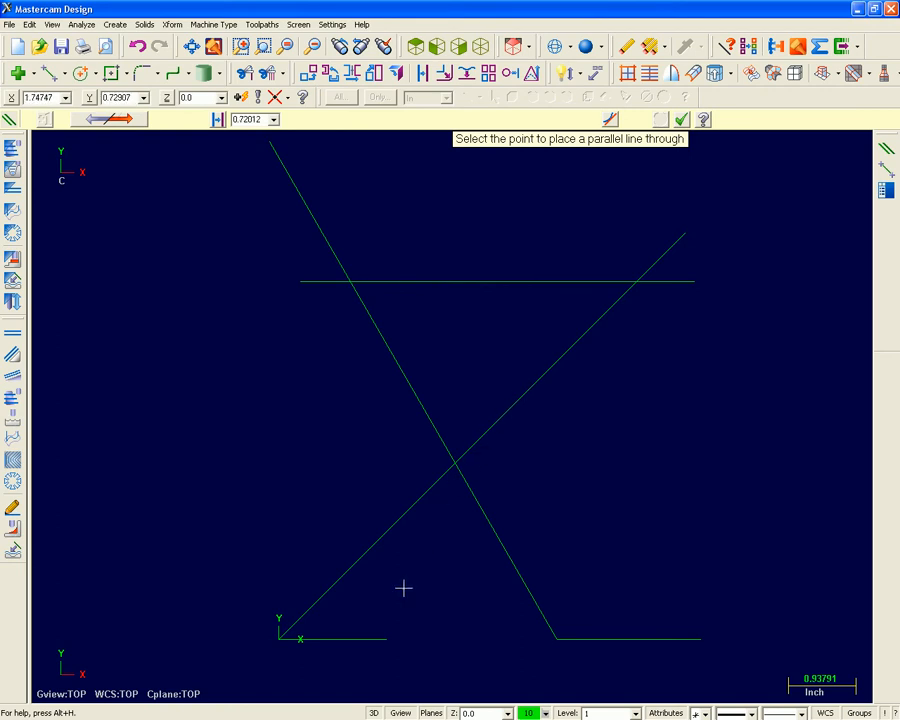
left_click(390, 638)
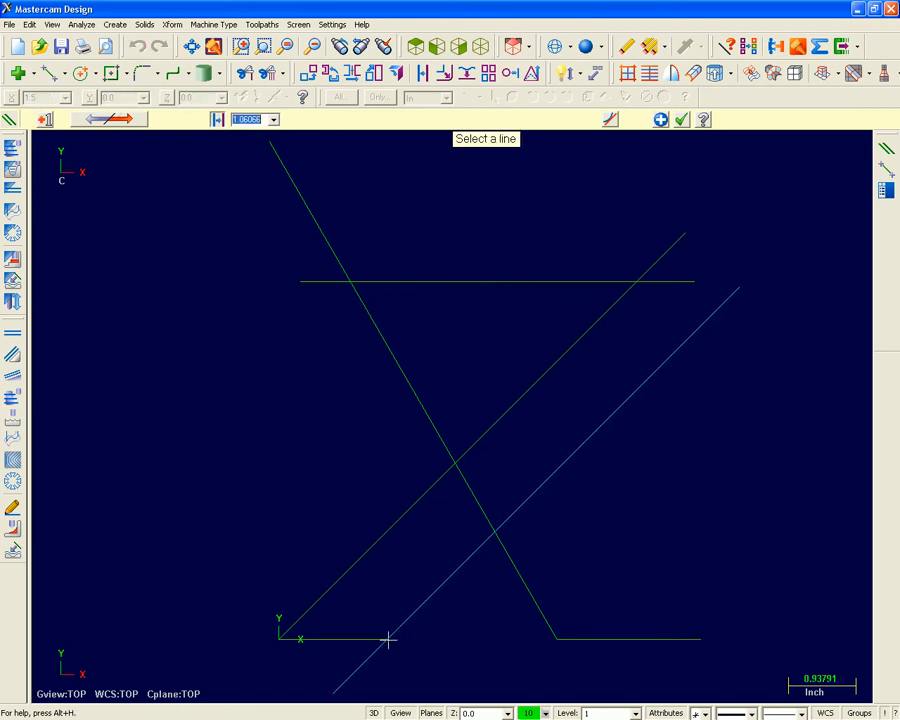
left_click(527, 600)
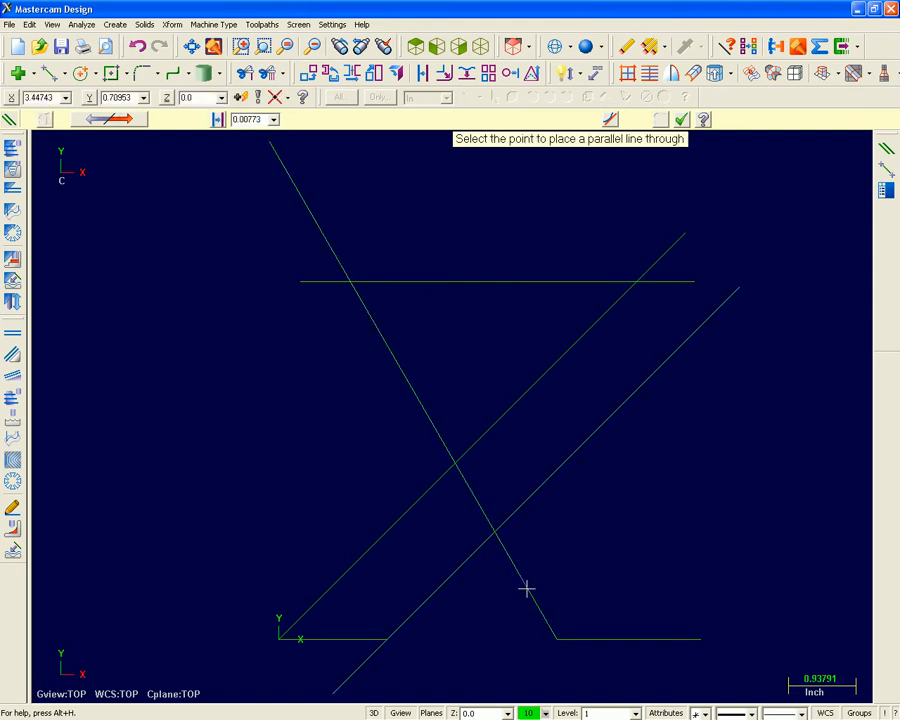
left_click(700, 638)
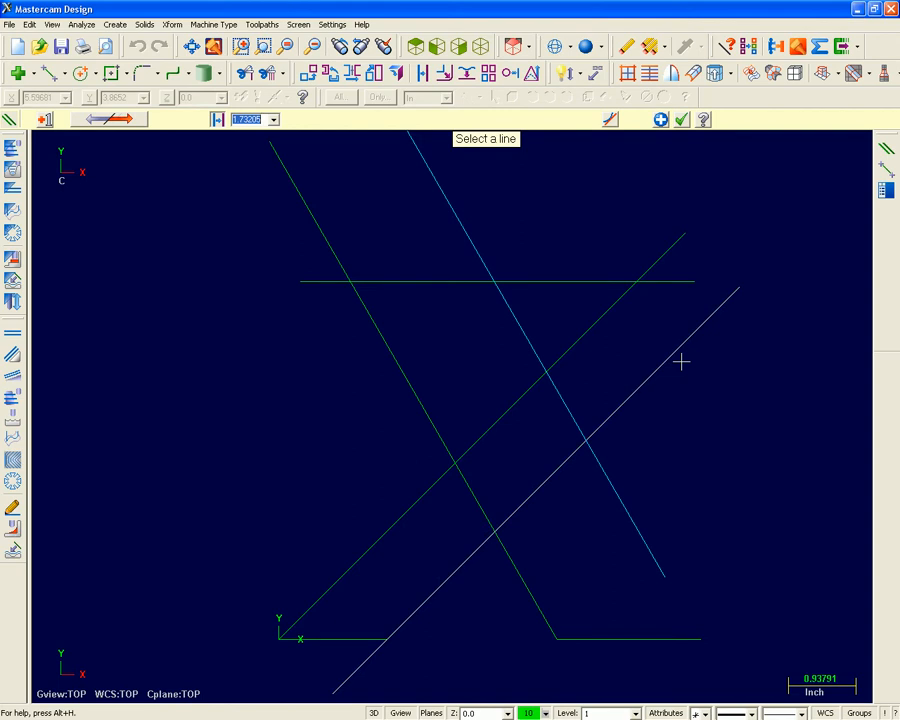
Trim with Divide the diagonals above the horizontal top line, plus that line's left overhang and its section between the arms.
left_click(251, 81)
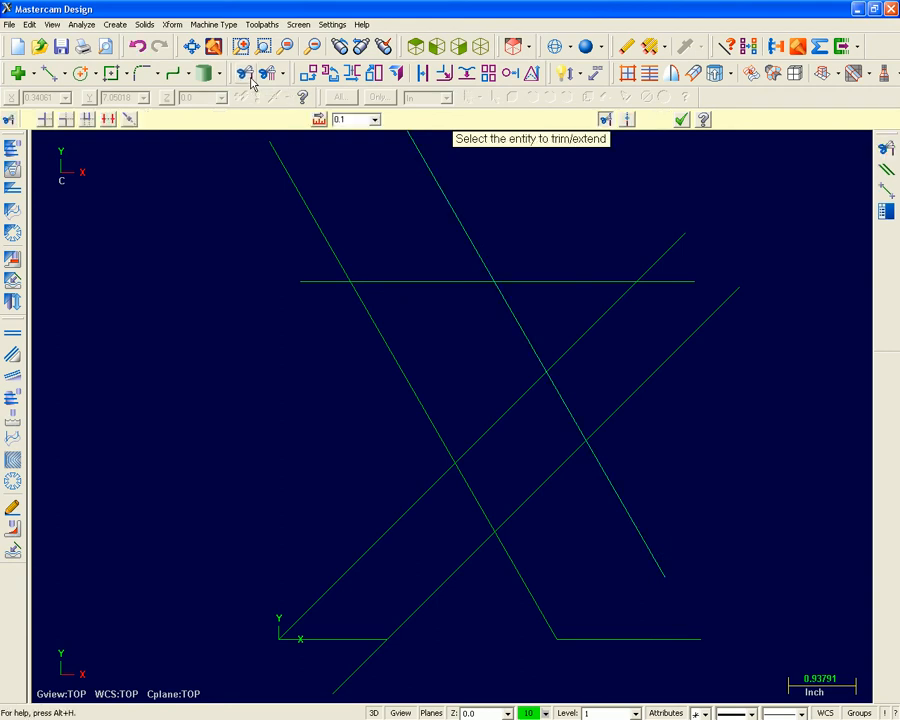
left_click(108, 119)
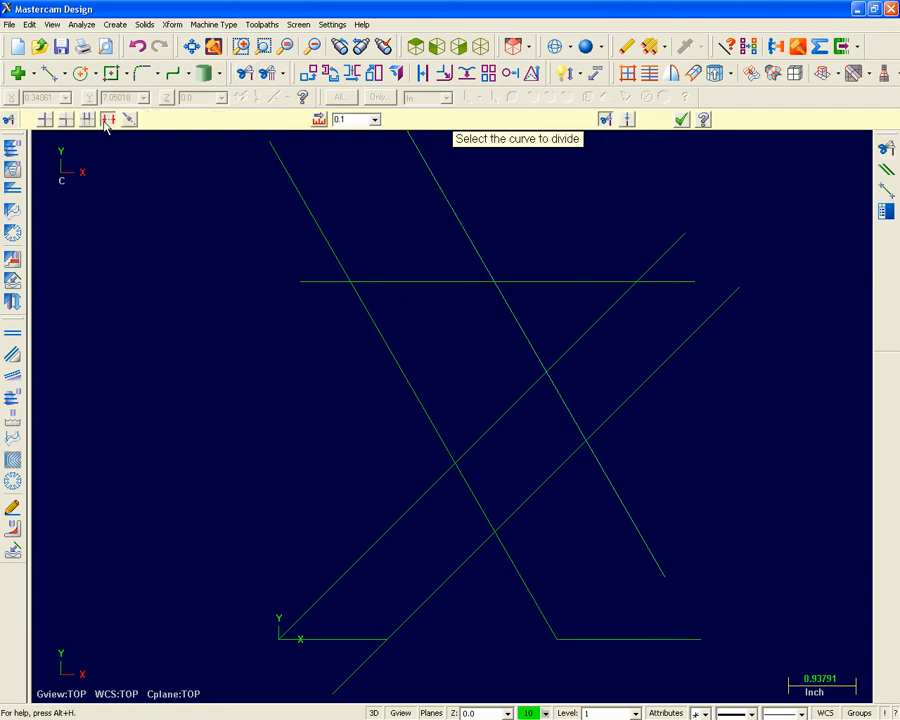
left_click(301, 282)
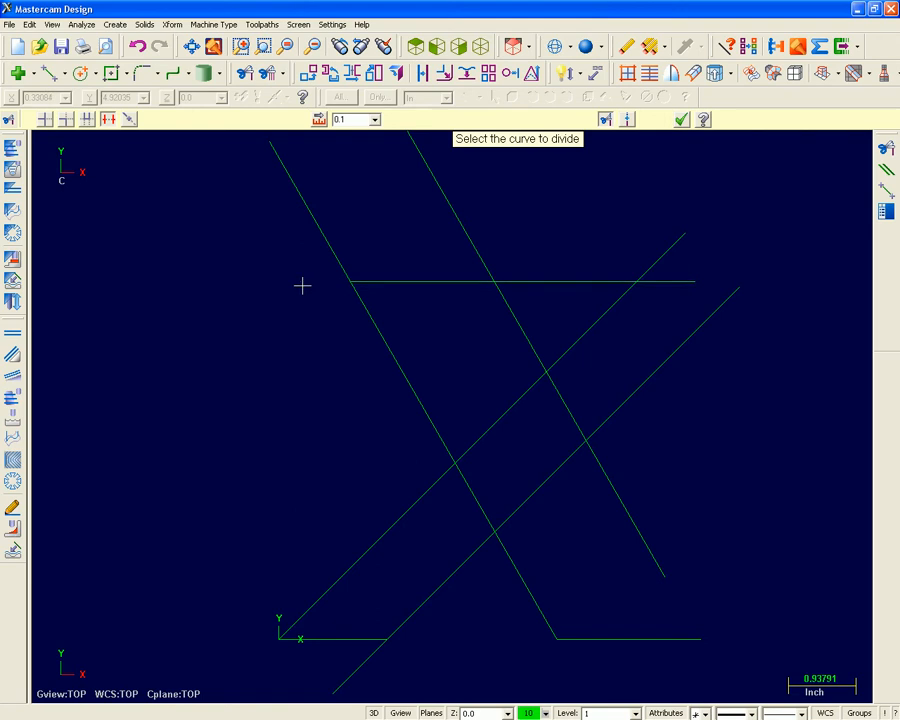
left_click(323, 248)
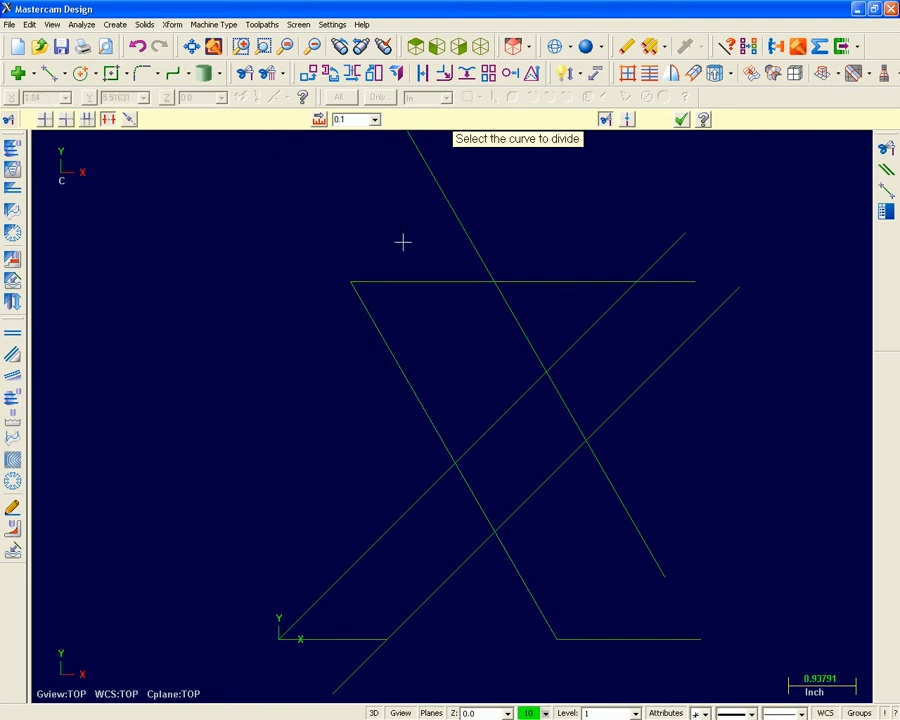
left_click(477, 240)
left_click(548, 278)
left_click(668, 251)
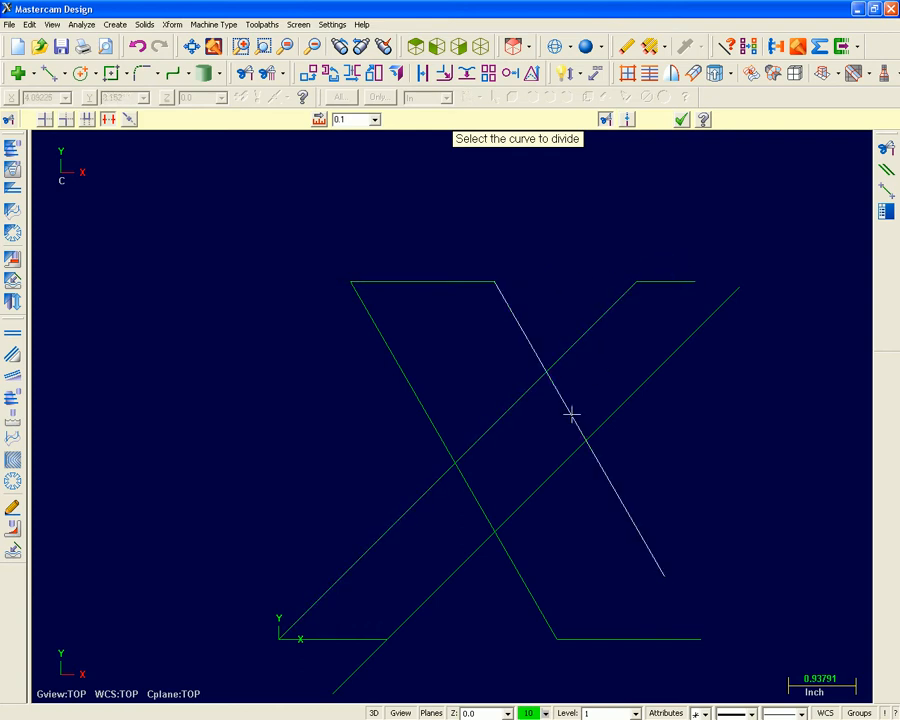
Divide away the inner diagonal segments where the arms cross and the overhang below the 1.5-inch baseline.
left_click(572, 420)
left_click(485, 516)
left_click(474, 442)
left_click(368, 664)
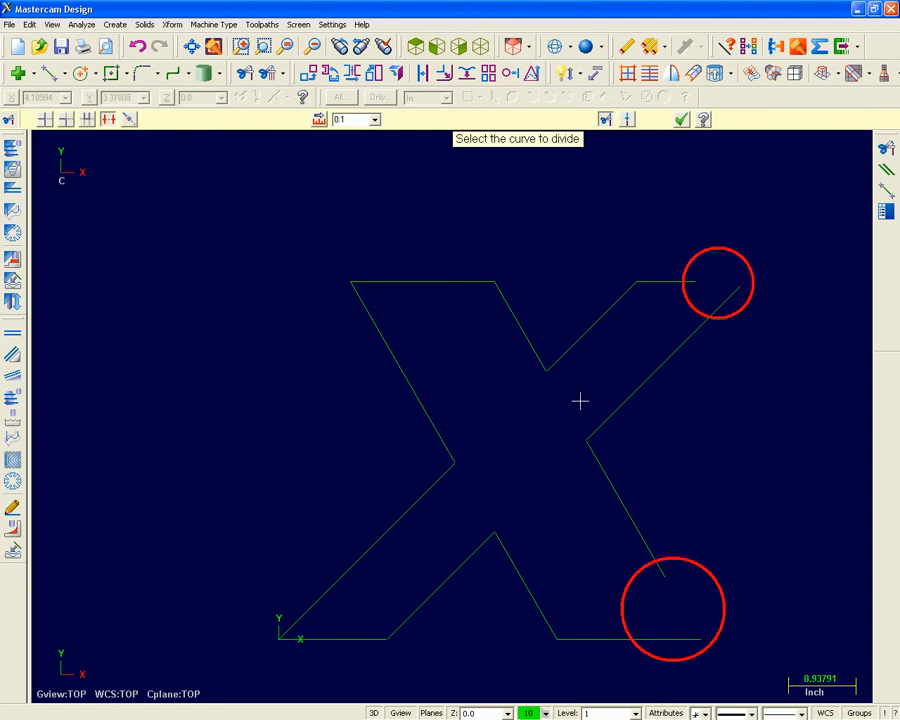
Close the upper-right and lower-right corners of the X by trimming or extending the two lines at each corner to meet.
left_click(65, 119)
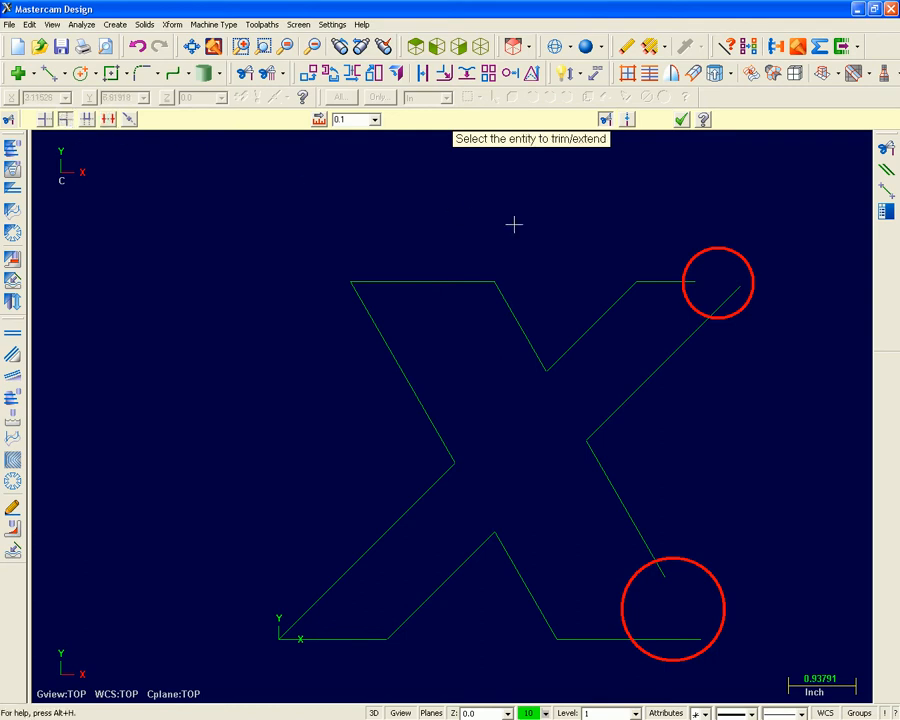
left_click(672, 282)
left_click(697, 329)
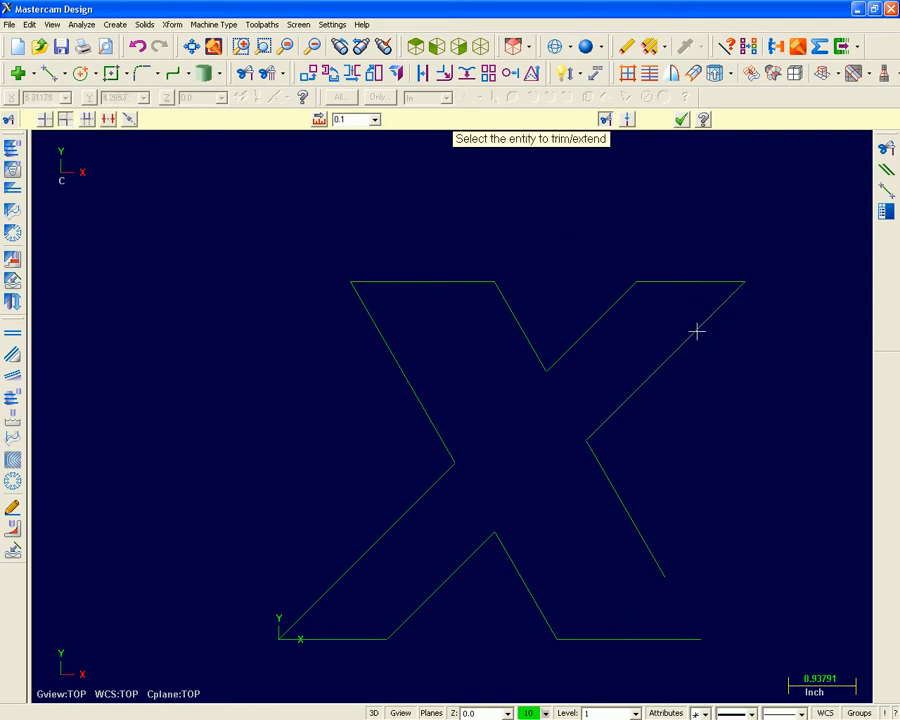
left_click(641, 531)
left_click(645, 638)
left_click(681, 119)
Start the Delete command, window-select the six upper lines of the X, delete them, and undo the deletion.
scroll(595, 253, "up", 1)
scroll(500, 405, "up", 1)
scroll(500, 405, "down", 1)
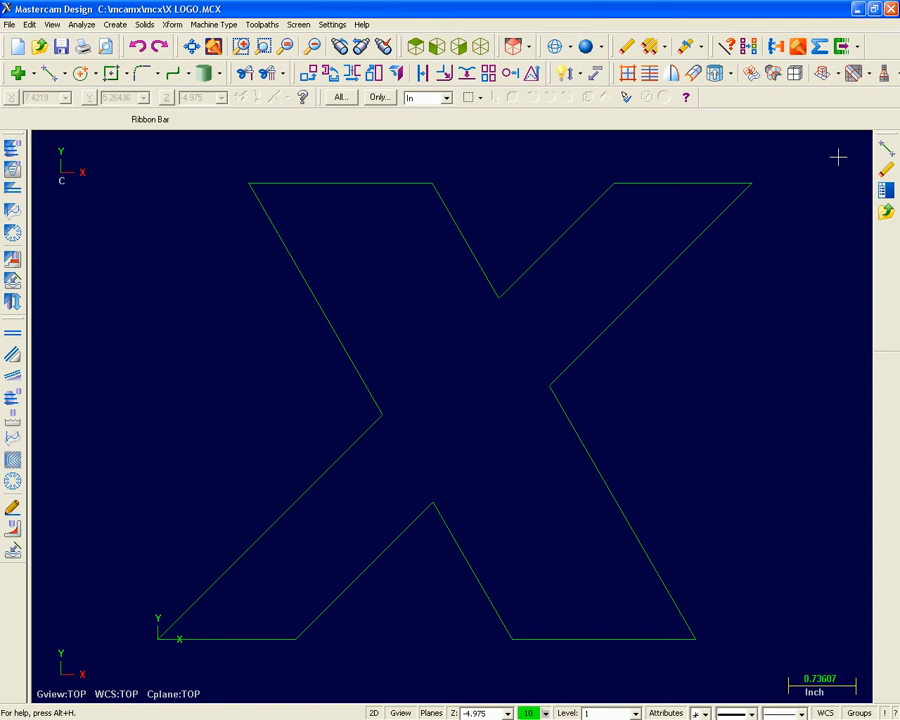
left_click(626, 51)
left_click(474, 251)
left_click_drag(203, 167, 765, 428)
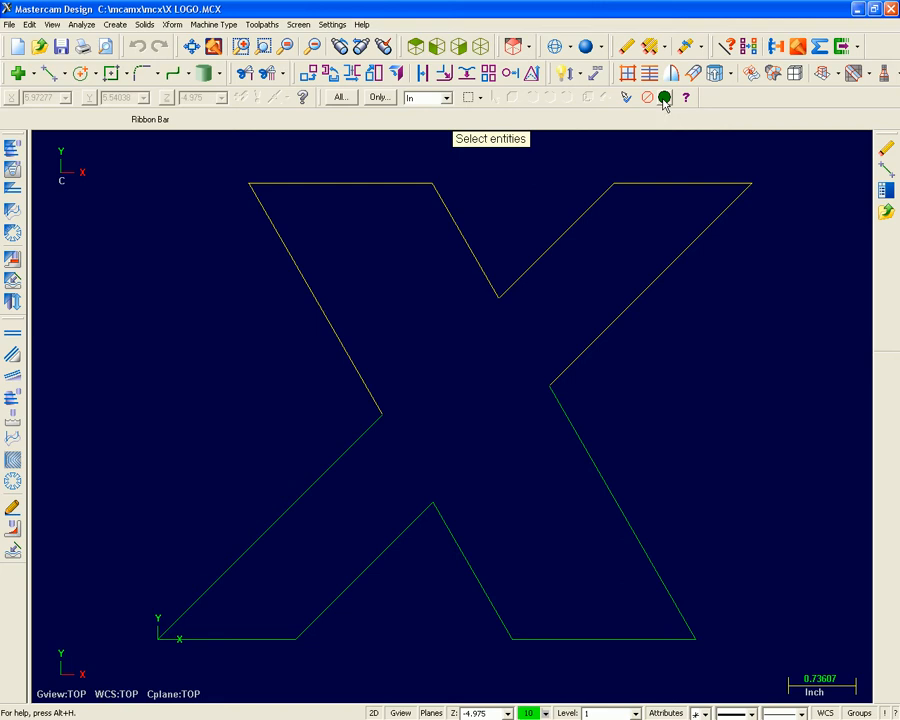
left_click(664, 98)
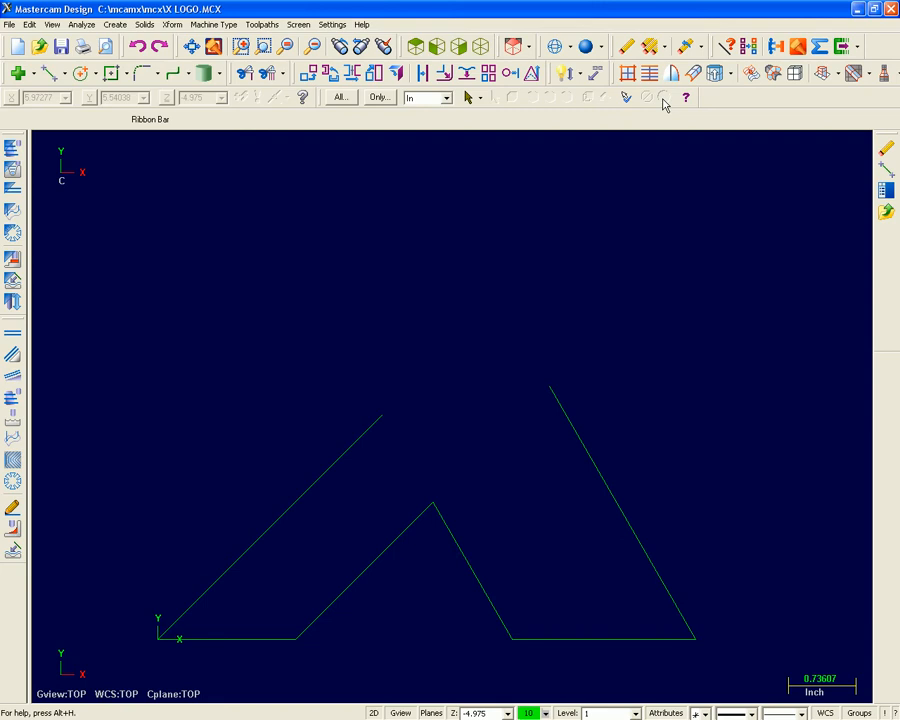
left_click(141, 56)
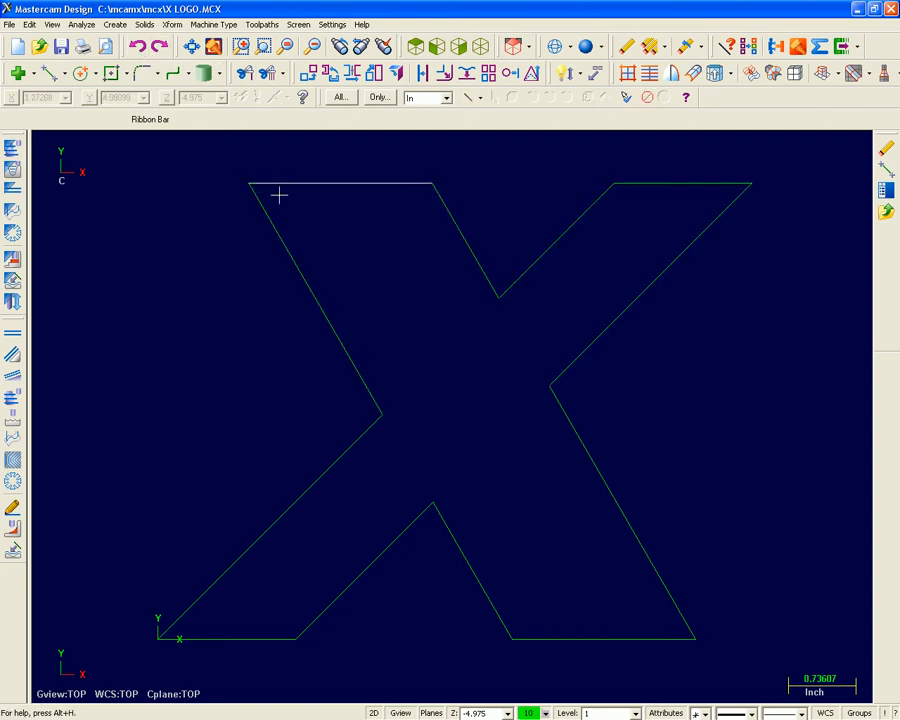
Preselect the upper lines of the X with a window before deleting them, and undo that deletion.
left_click_drag(227, 163, 781, 450)
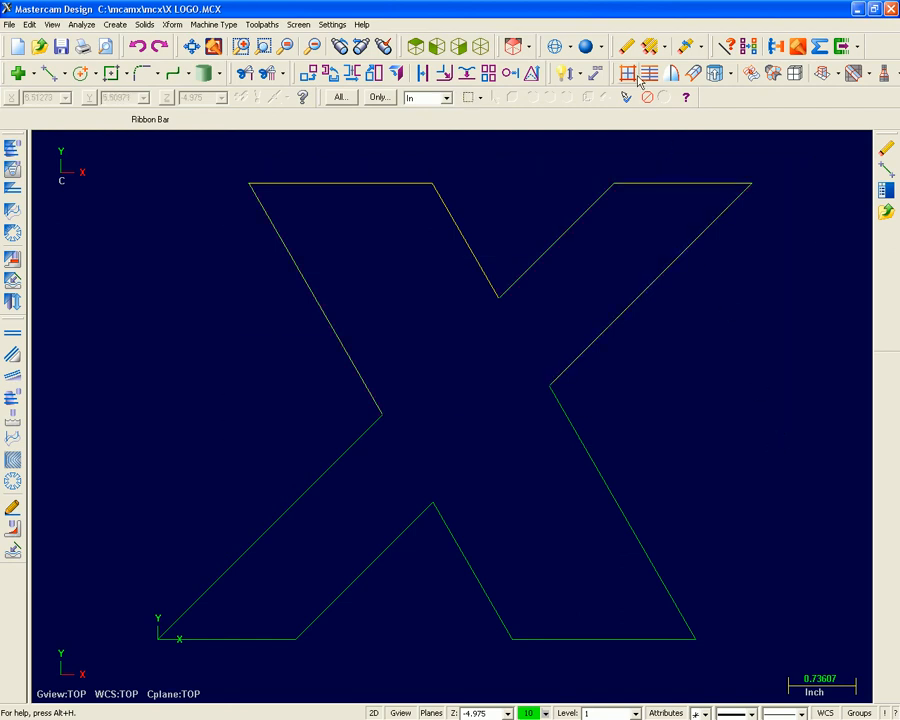
left_click(624, 48)
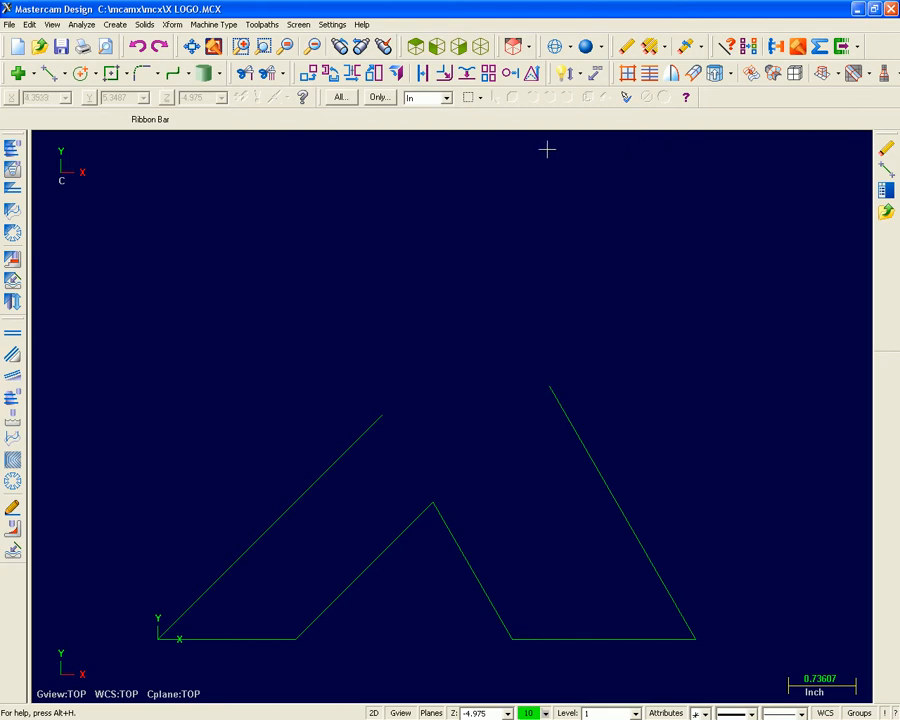
left_click(140, 48)
Check the 3D logo drawing and rotate the X geometry to a tilted view.
key("alt+Tab")
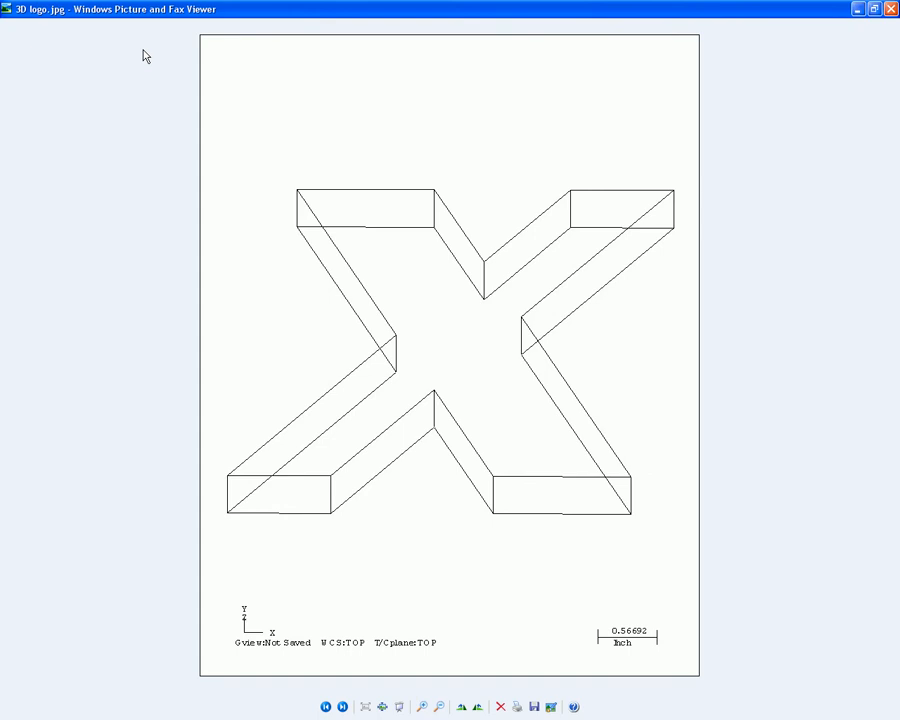
key("alt+Tab")
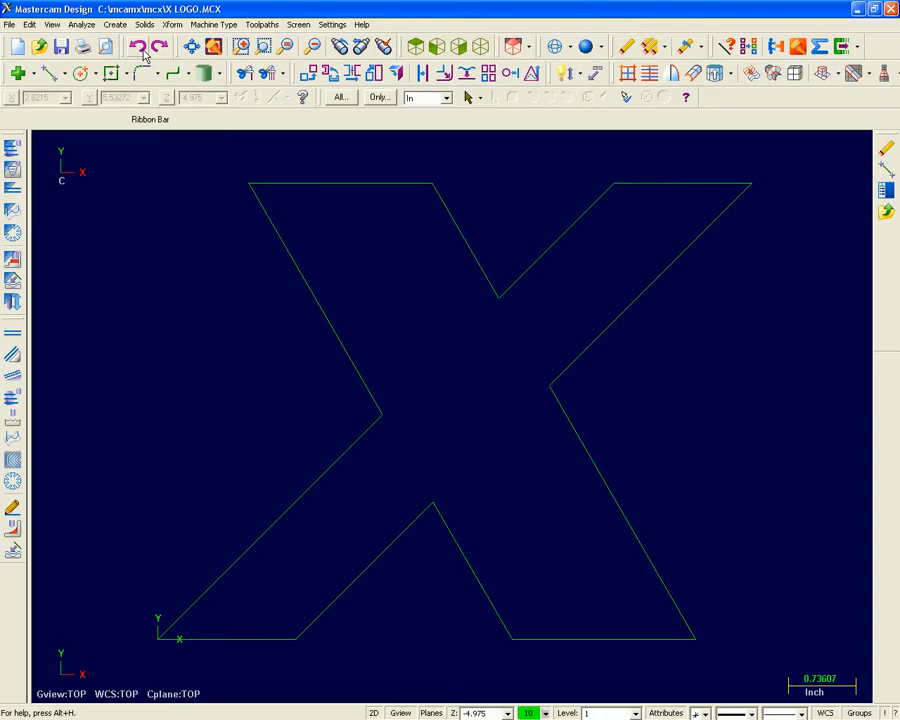
middle_click_drag(354, 516, 380, 436)
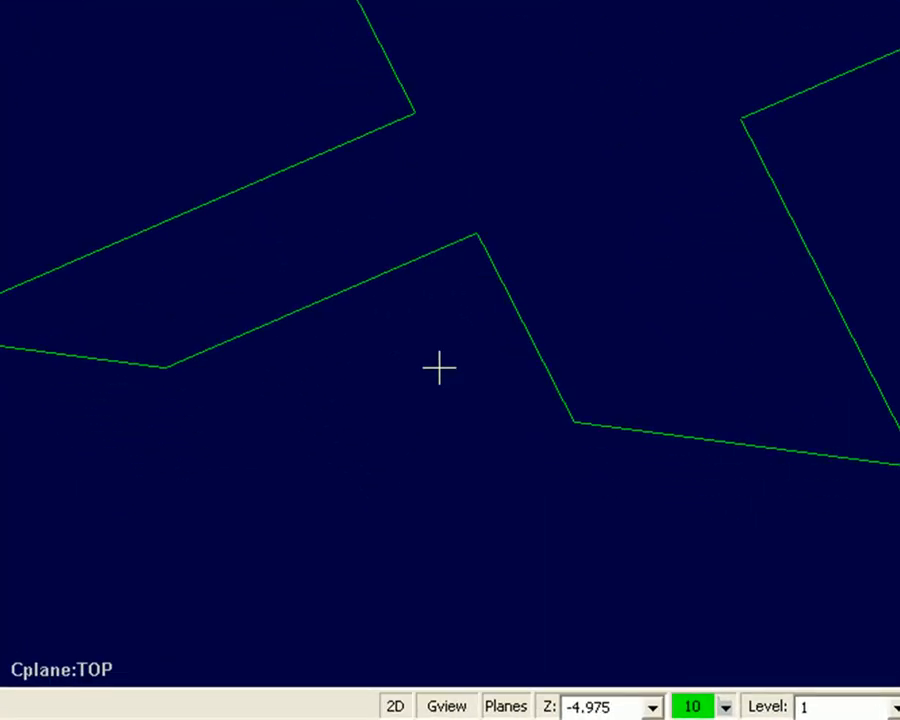
Switch the construction mode back and forth between 2D and 3D, ending in 2D.
left_click(409, 708)
left_click(413, 706)
left_click(414, 709)
left_click(414, 709)
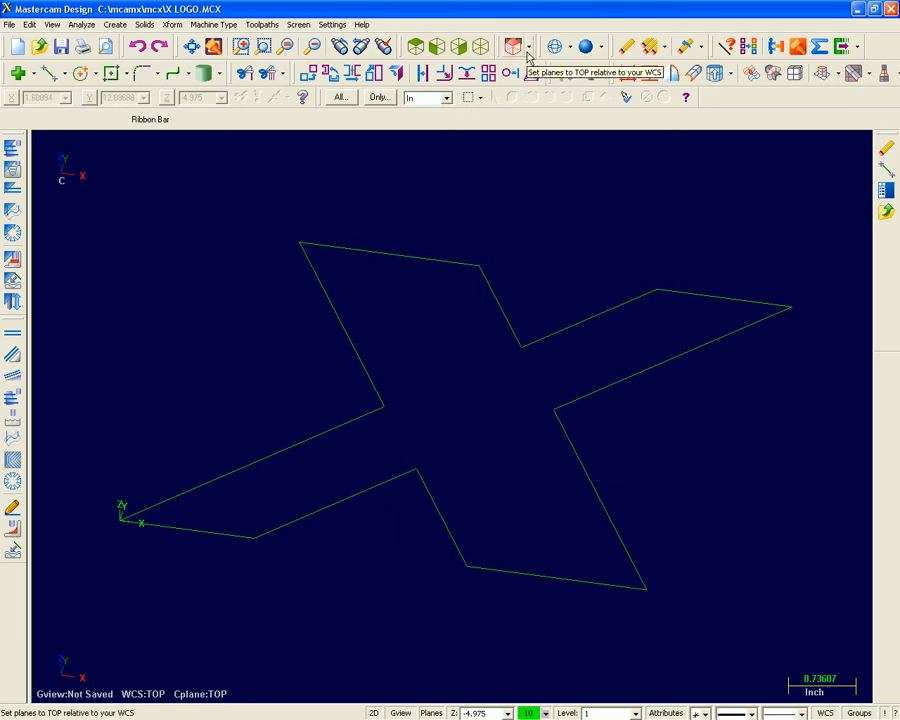
Set the planes to FRONT relative to the WCS and take the construction depth from the X's upper-left tip.
left_click(528, 46)
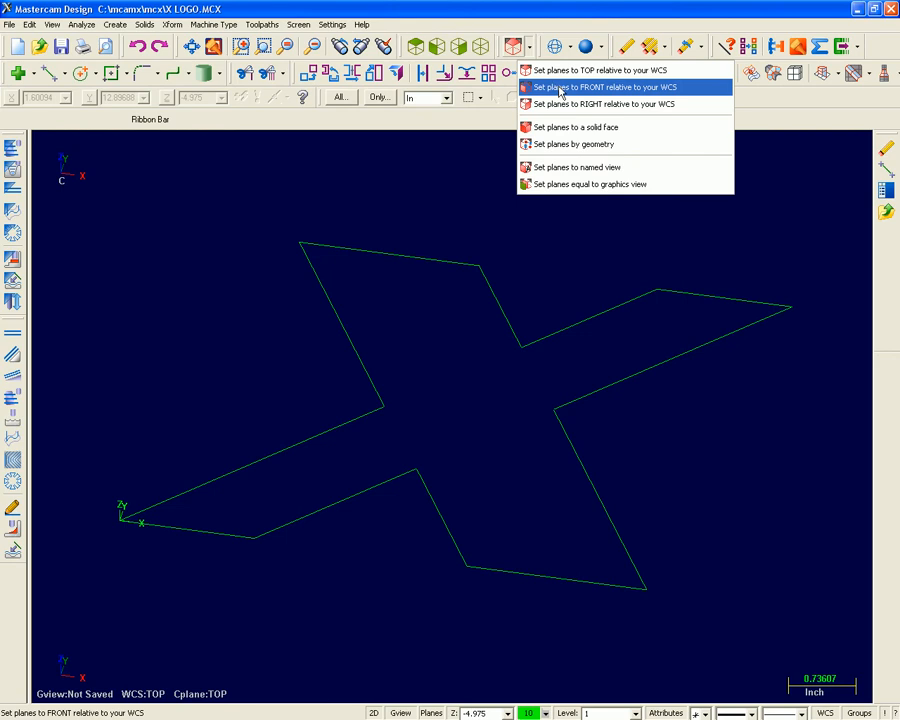
left_click(555, 88)
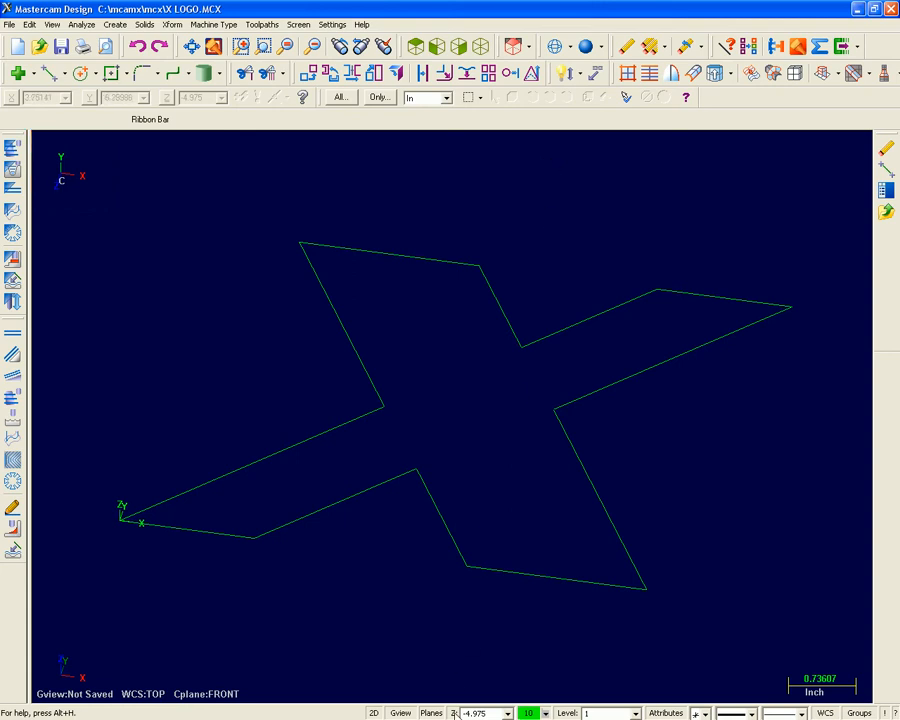
left_click(454, 713)
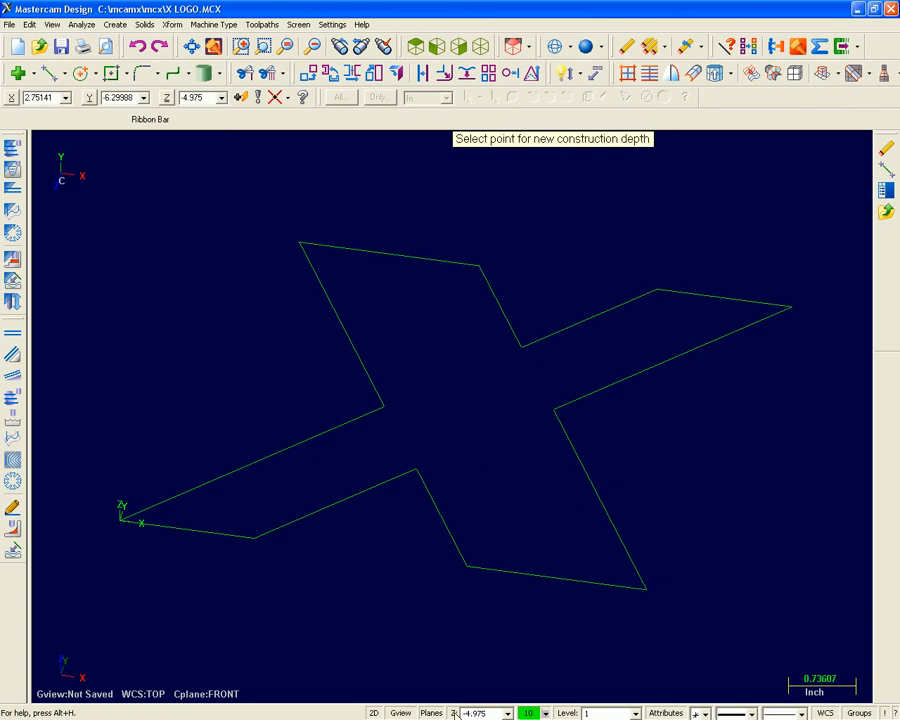
left_click(301, 242)
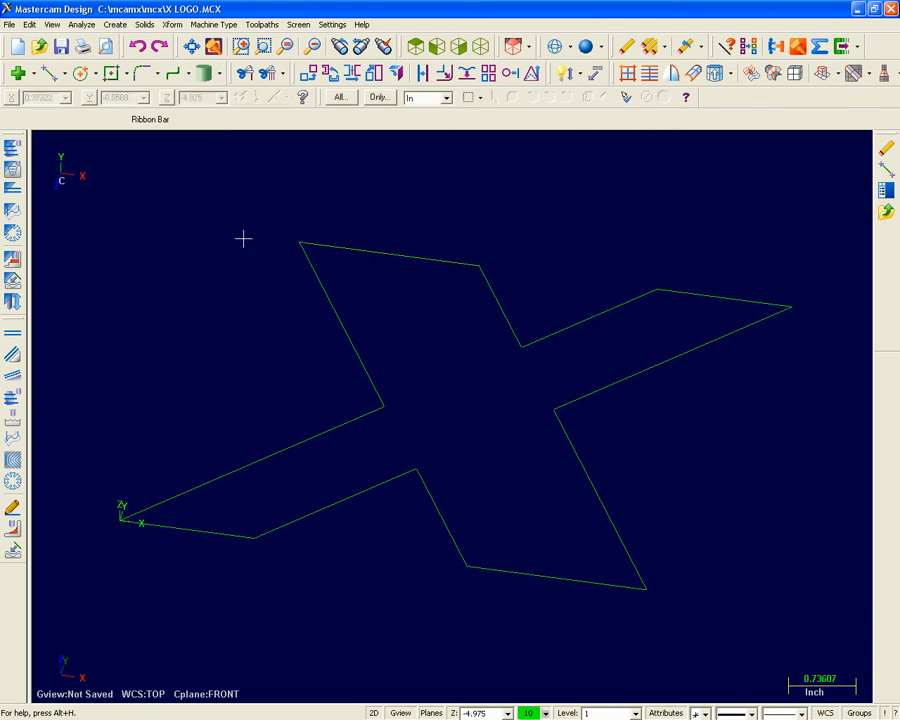
Create a vertical endpoint line with its length locked at 1.0, running down from the X's upper-left tip.
left_click(63, 73)
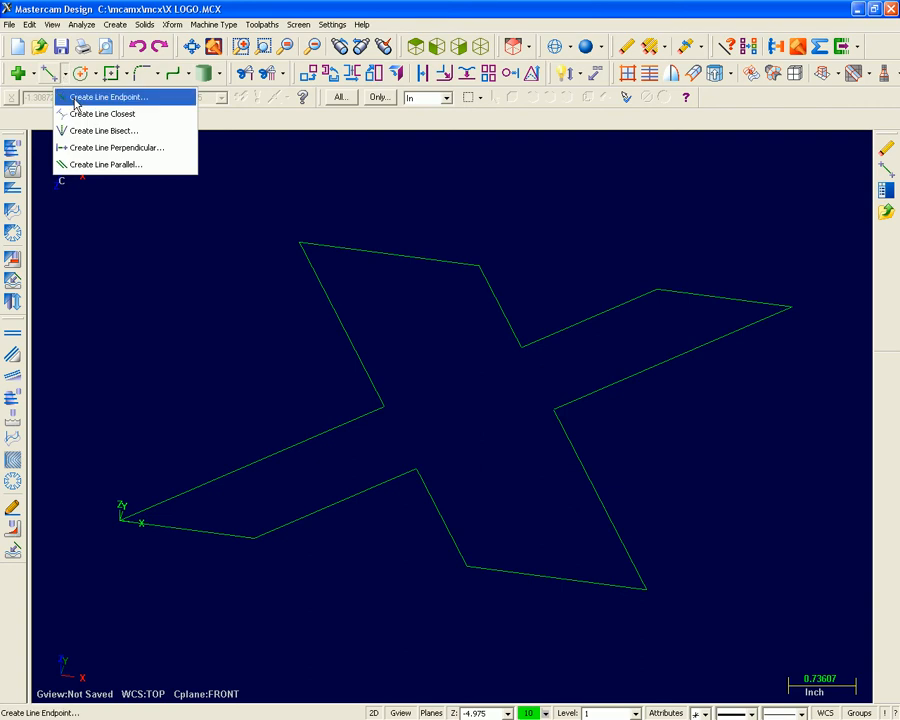
left_click(84, 98)
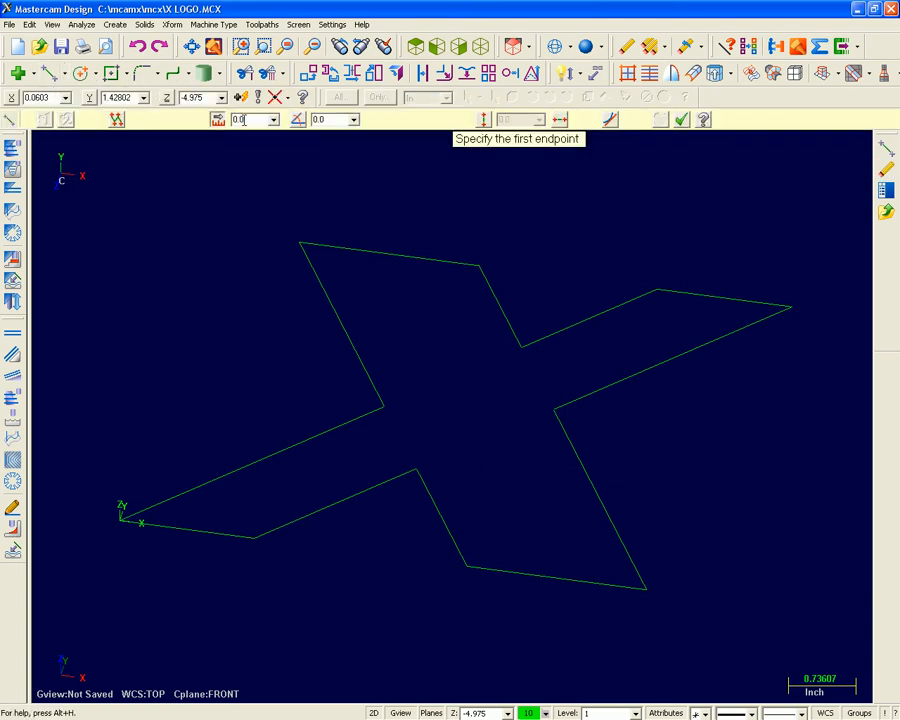
left_click_drag(244, 120, 231, 125)
type("1")
key("Return")
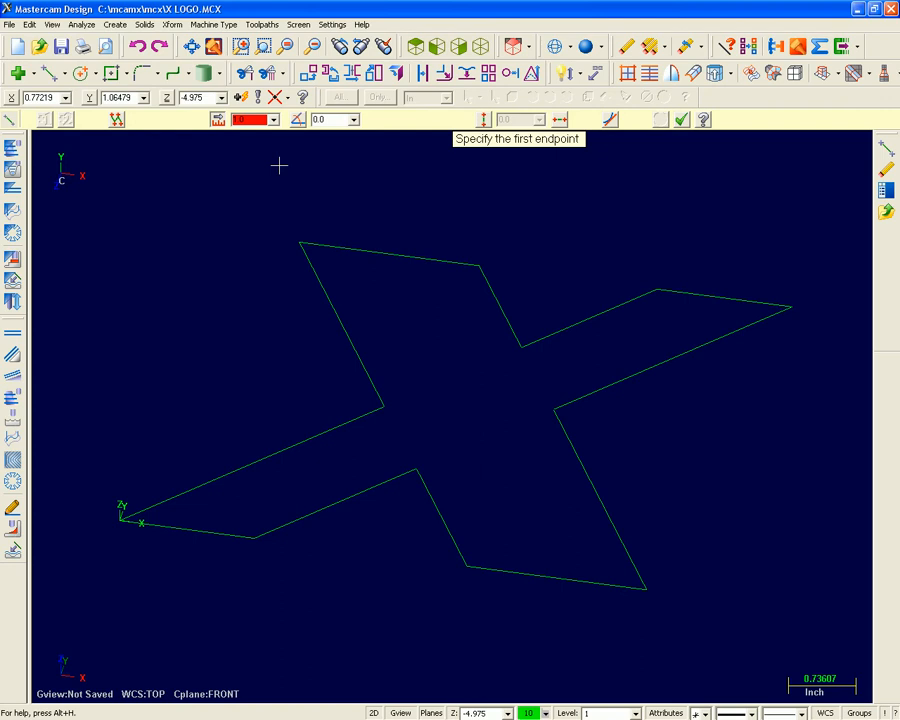
left_click(483, 122)
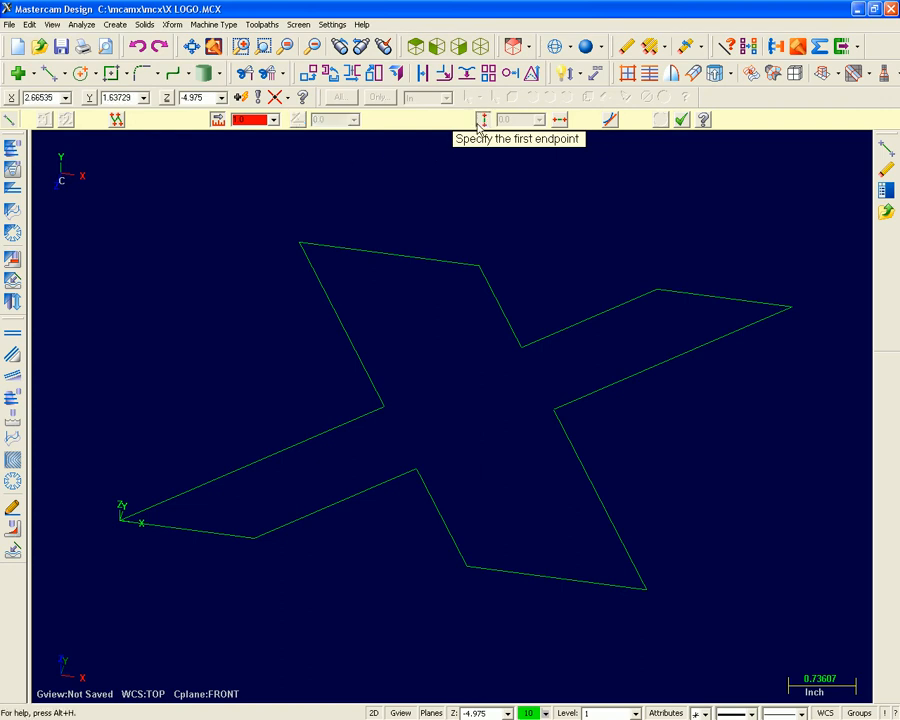
left_click(300, 243)
left_click(297, 337)
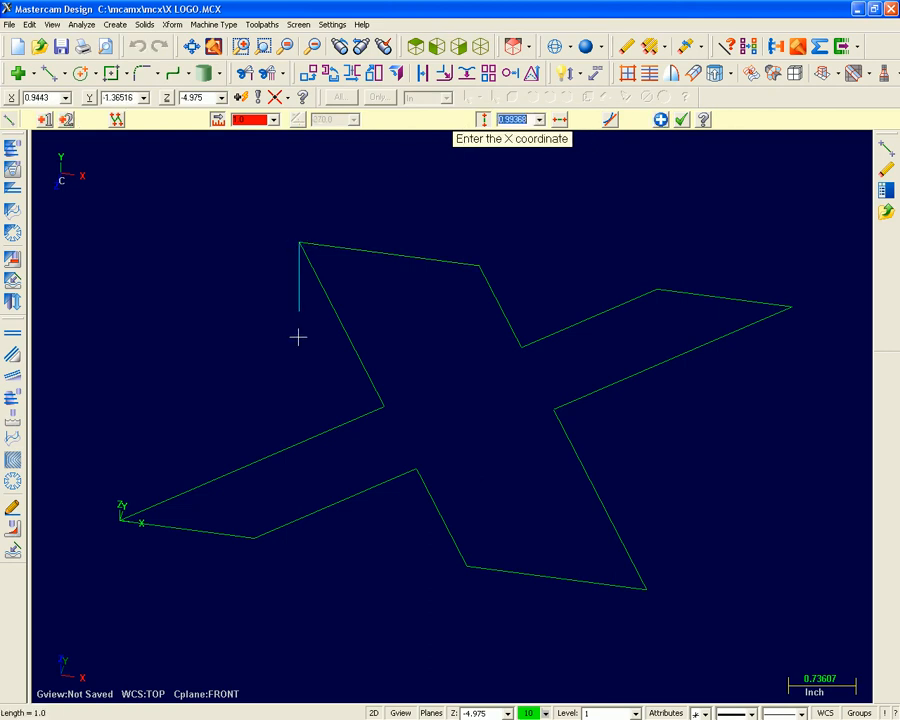
key("Return")
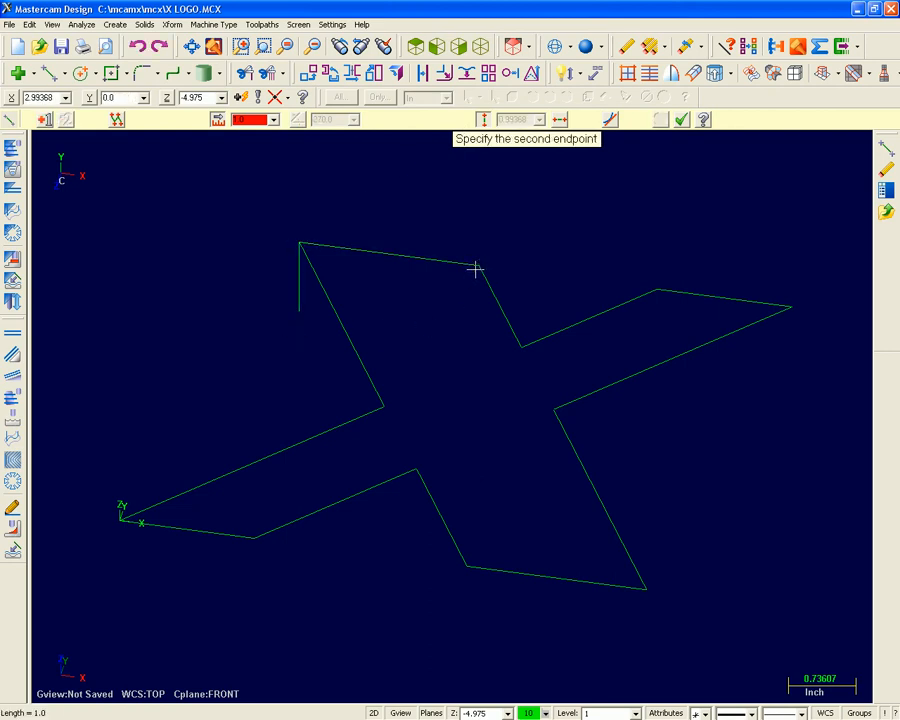
Draw 1-inch vertical lines down from the other three corners along the X's back edge.
left_click(478, 371)
left_click(657, 290)
left_click(656, 390)
left_click(791, 307)
left_click(791, 408)
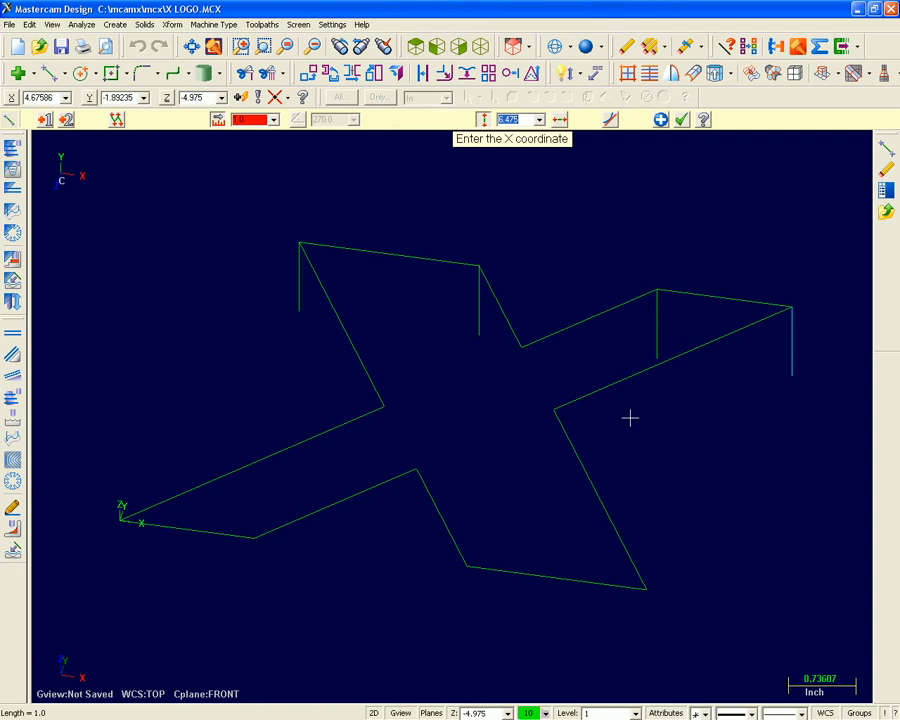
key("Return")
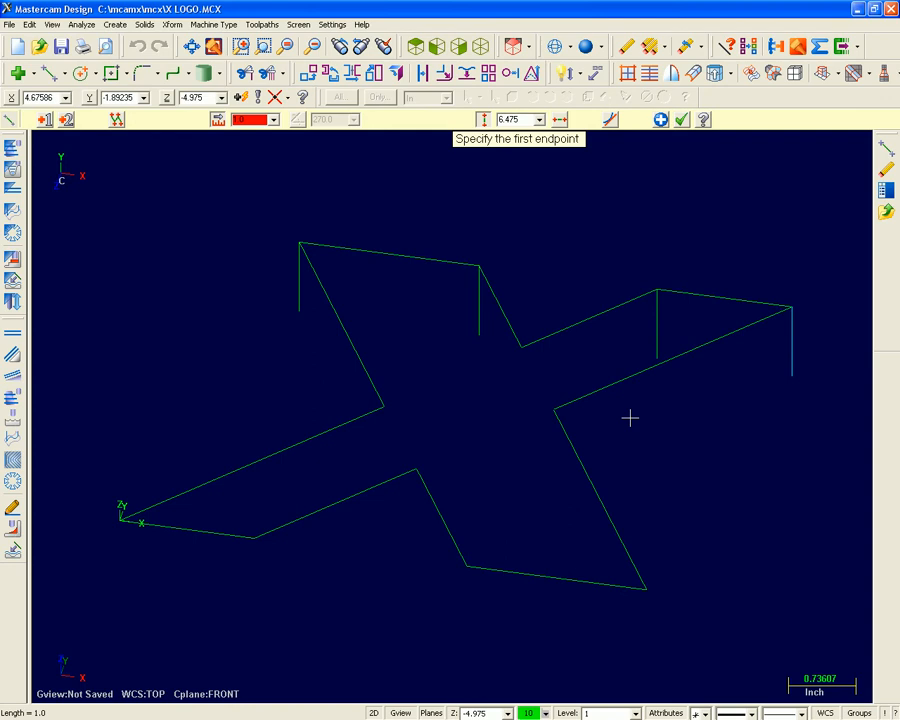
key("Escape")
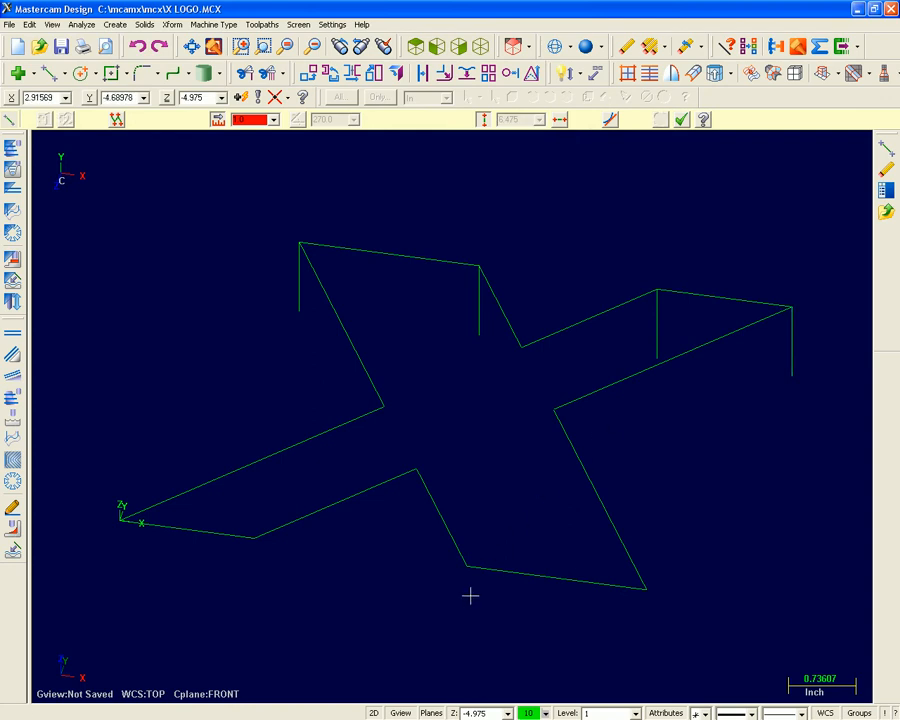
Set the construction depth at the X's rear inner corner and draw a 1-inch vertical line down from it.
left_click(453, 713)
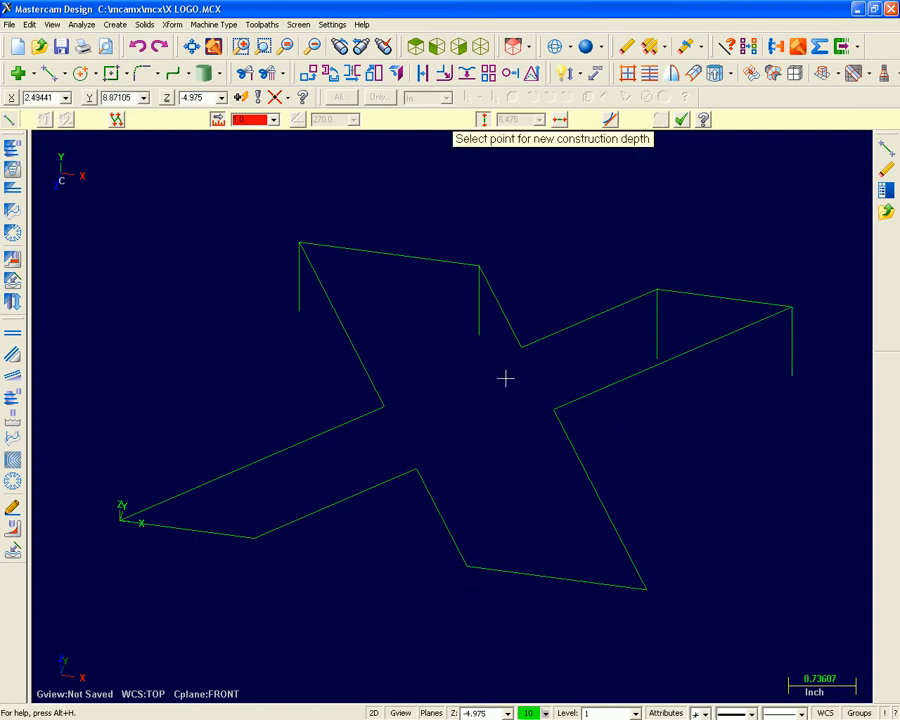
left_click(521, 349)
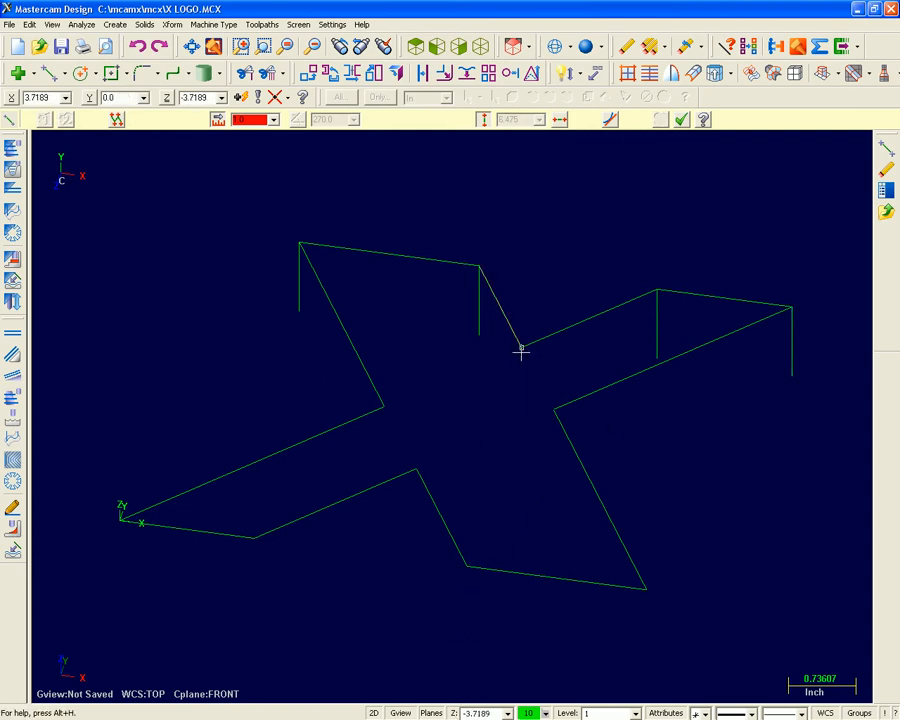
left_click(521, 350)
left_click(519, 466)
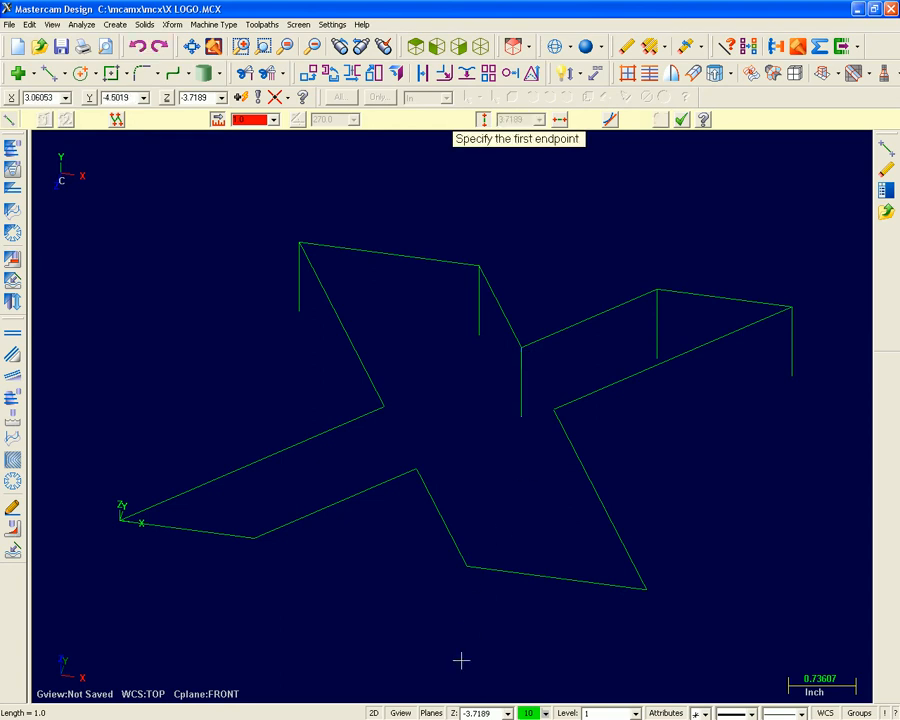
Set the construction depth at the right inner corner and draw a 1-inch vertical line down from it.
left_click(453, 713)
left_click(554, 409)
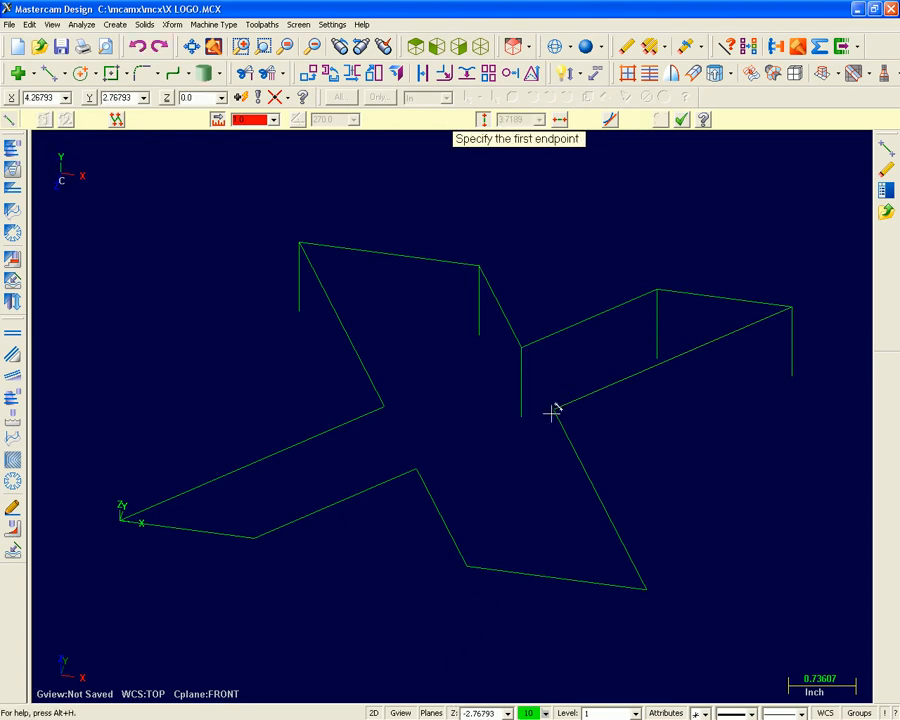
left_click(549, 411)
left_click(538, 512)
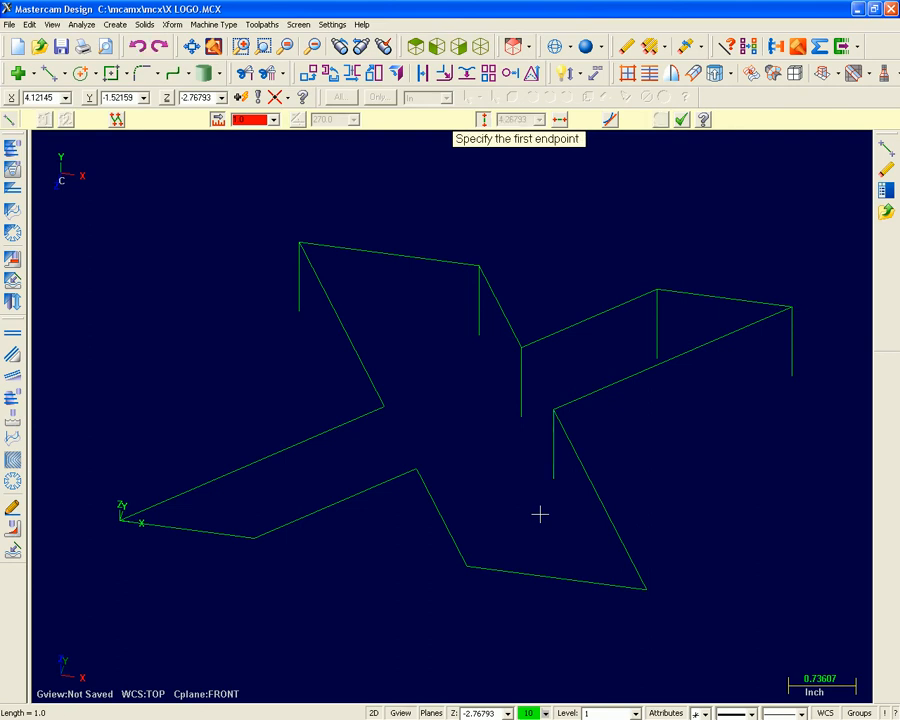
Switch the construction mode to 3D, unlock the line length and turn off the vertical constraint.
left_click(374, 712)
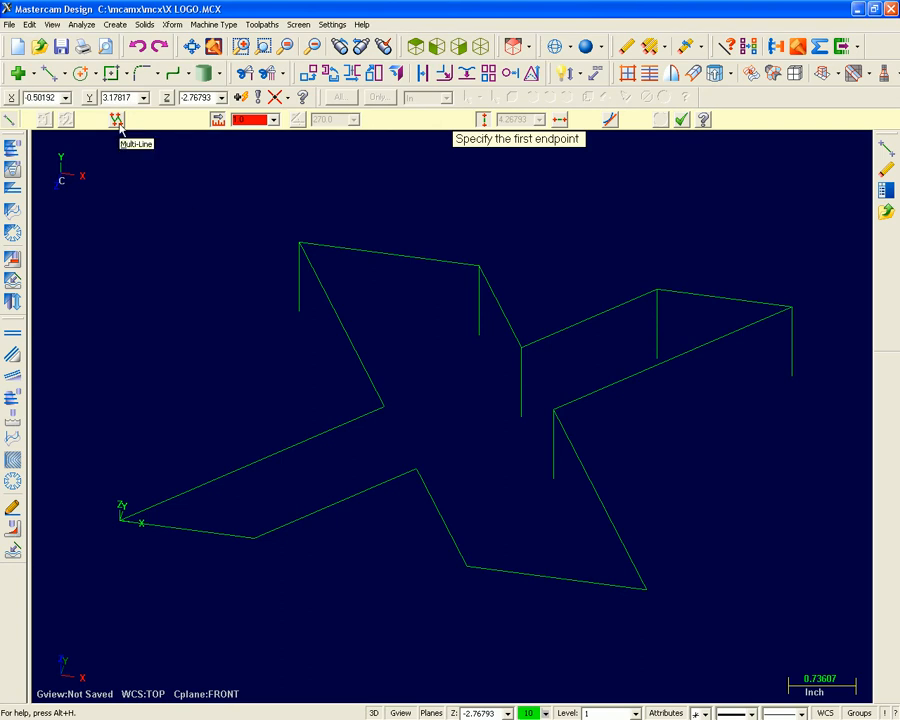
left_click(219, 121)
left_click(485, 121)
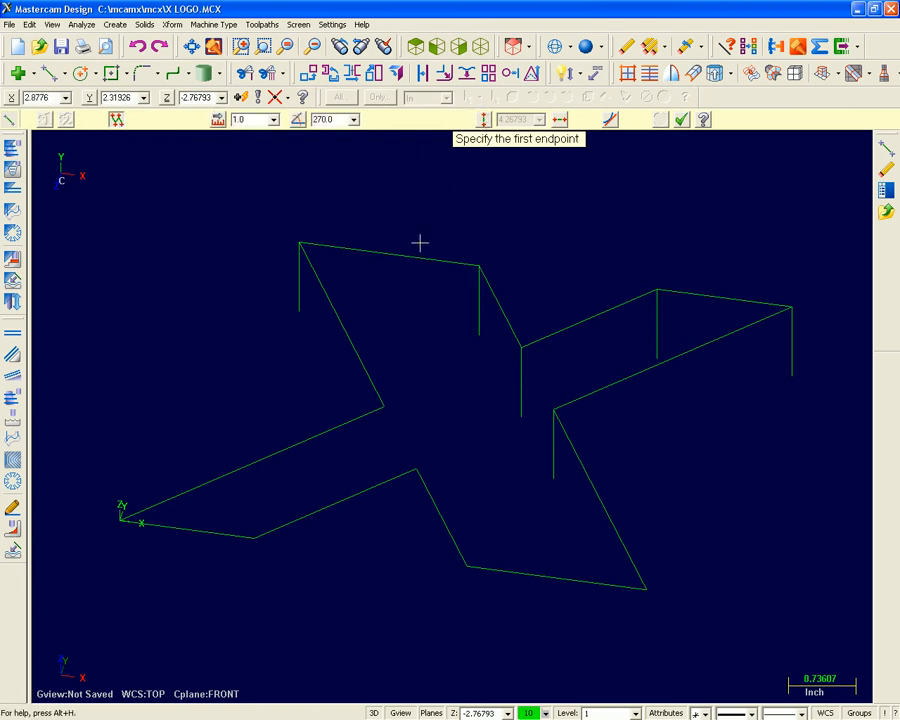
Connect the lower ends of the six vertical lines with a chain of lines and finish the line command.
left_click(300, 312)
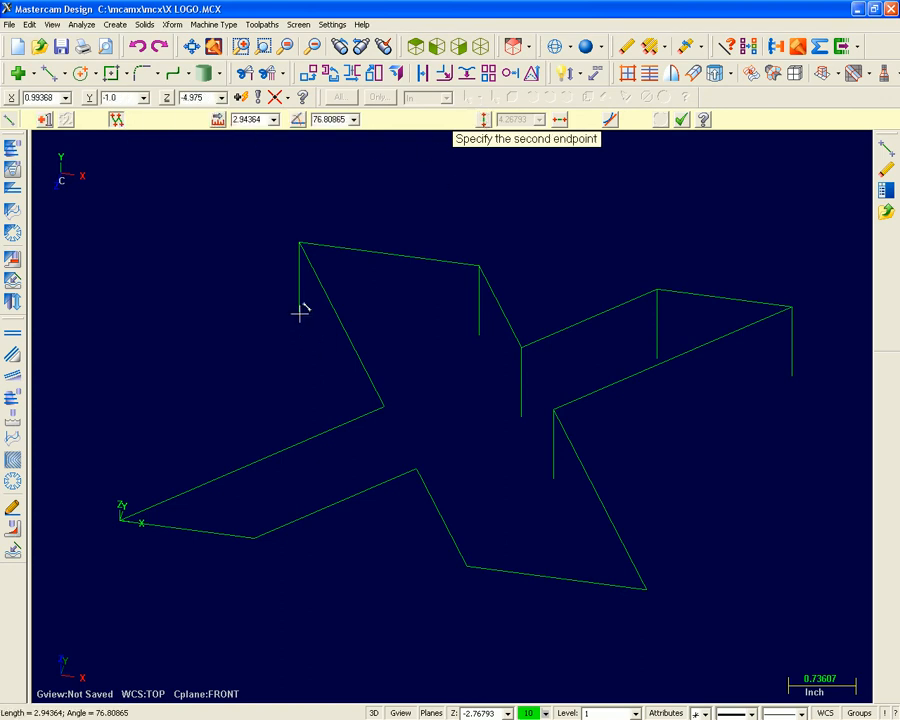
left_click(479, 333)
left_click(521, 414)
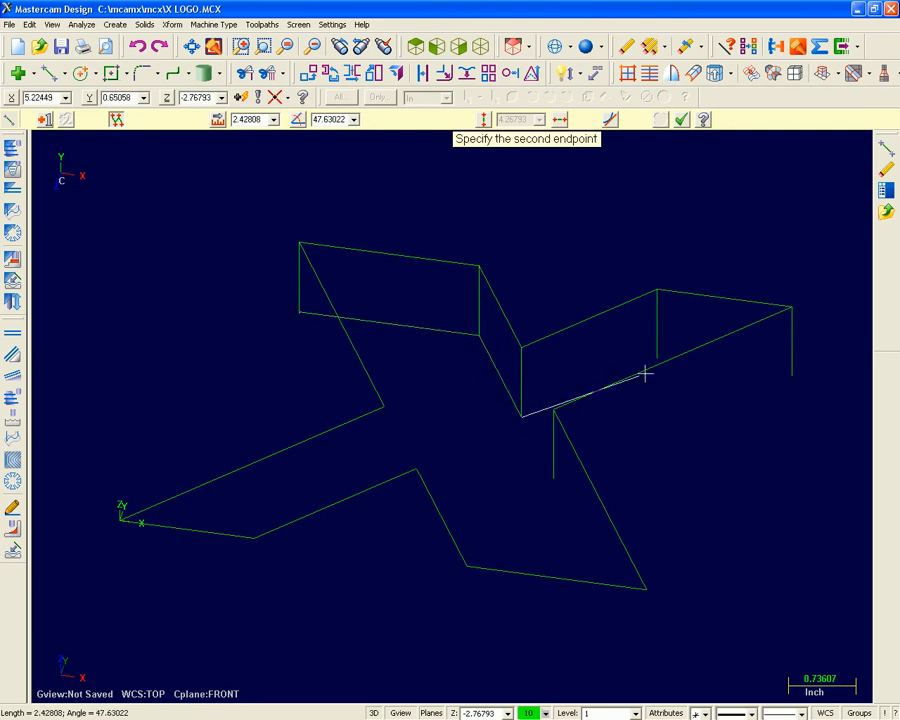
left_click(657, 359)
left_click(791, 375)
left_click(554, 478)
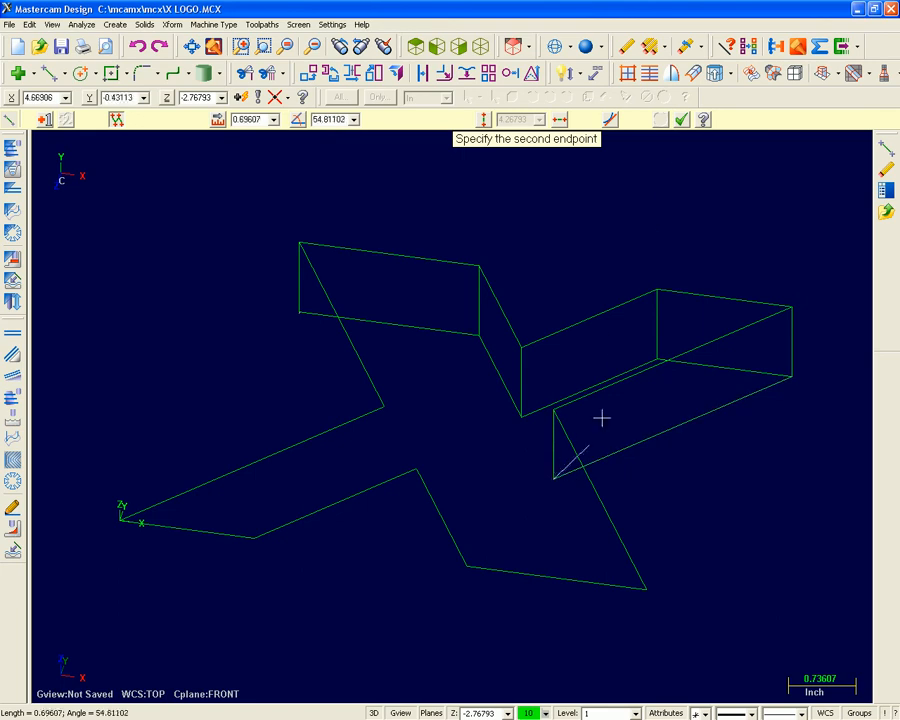
left_click(681, 119)
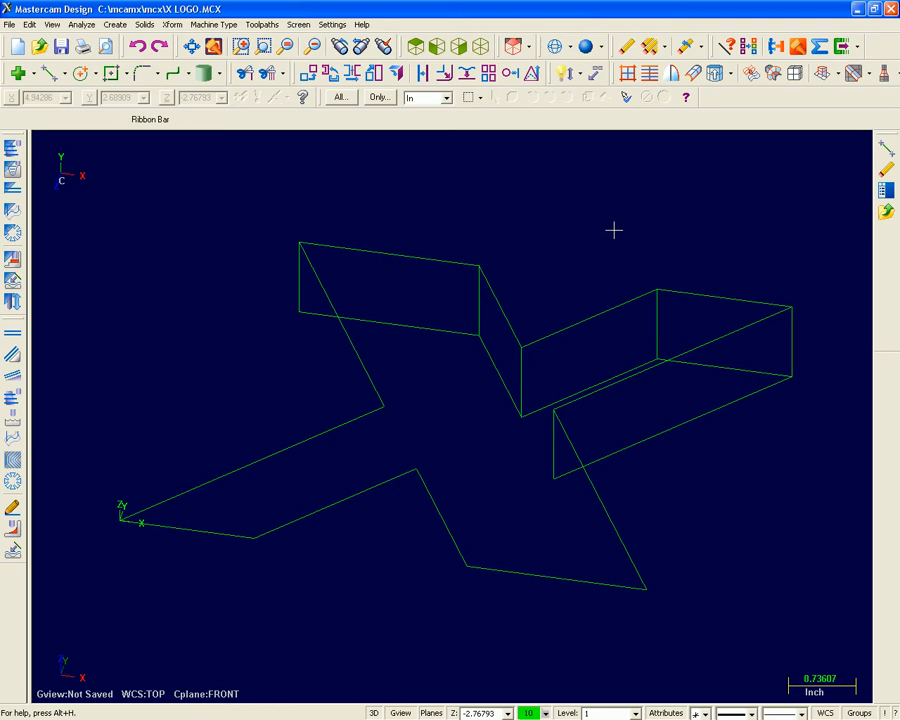
Undo the most recently drawn connecting and vertical lines one at a time, and redo several of them.
left_click(138, 47)
left_click(138, 47)
left_click(138, 47)
left_click(138, 47)
left_click(138, 47)
left_click(138, 47)
left_click(138, 47)
Undo all the remaining added lines back to the flat X outline.
left_click(138, 47)
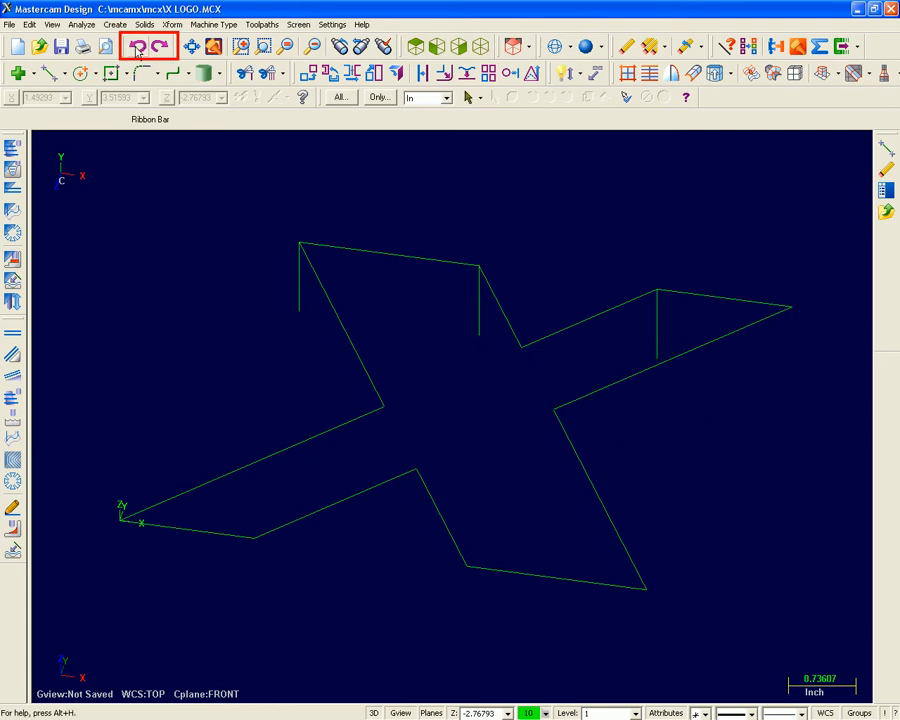
left_click(162, 47)
left_click(162, 47)
left_click(162, 47)
left_click(162, 47)
left_click(162, 47)
left_click(138, 47)
left_click(138, 47)
left_click(138, 47)
left_click(138, 47)
left_click(138, 47)
left_click(138, 47)
left_click(138, 47)
left_click(138, 47)
Window-select the whole X outline and set up a Translate with the Join option and a Z delta of -1.0.
scroll(808, 388, "down", 2)
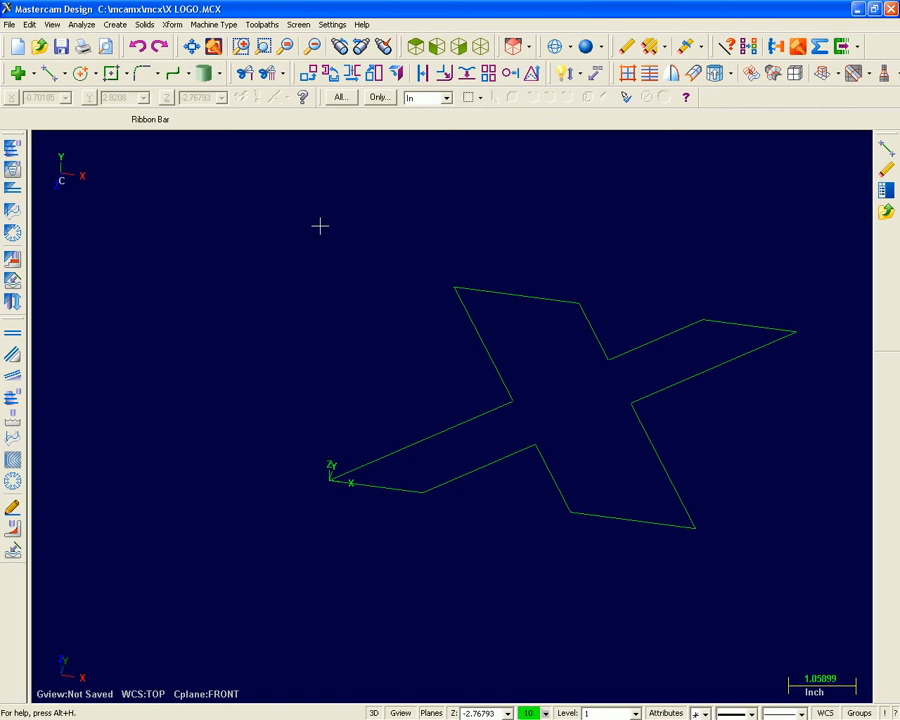
left_click_drag(320, 226, 830, 588)
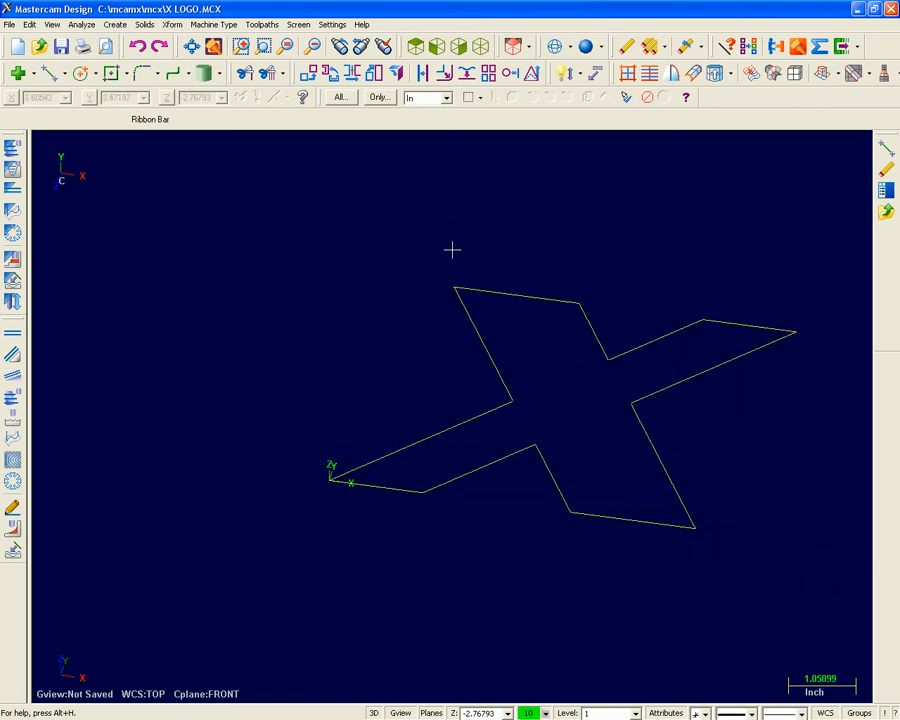
left_click(308, 75)
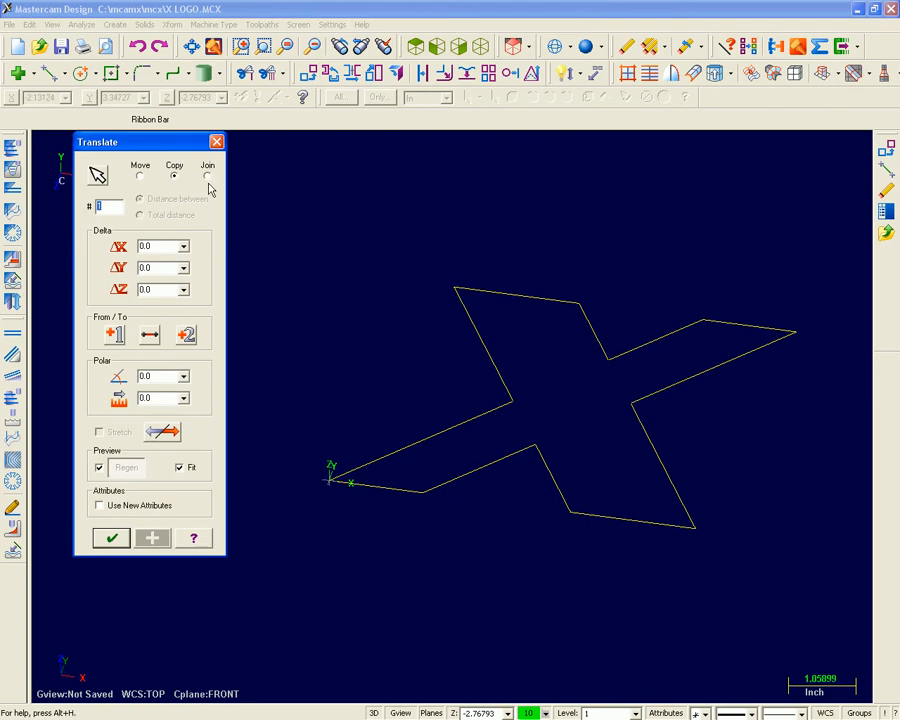
left_click(206, 178)
double_click(159, 287)
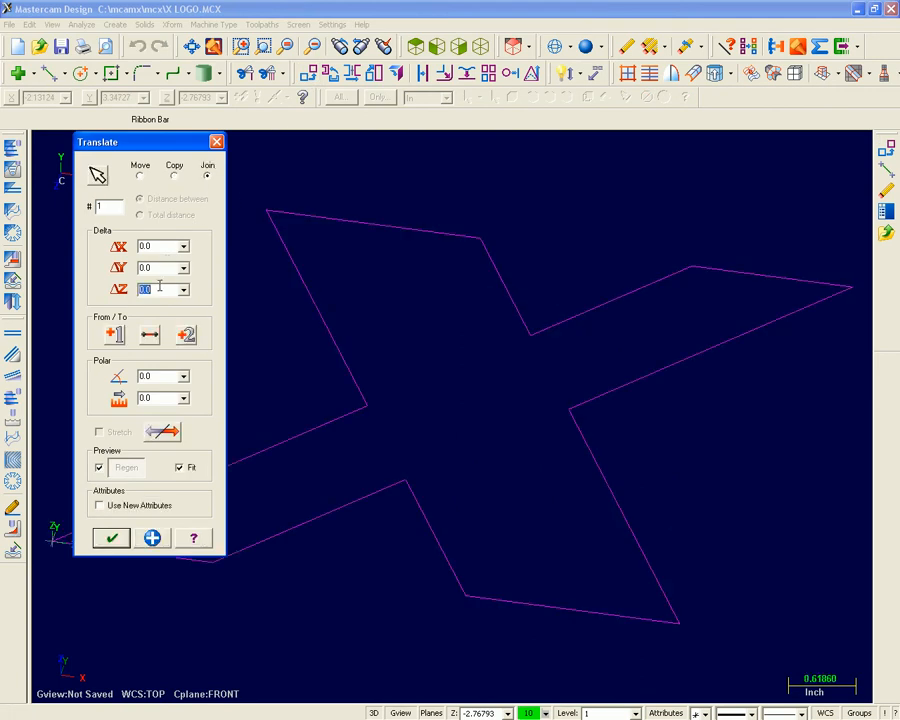
type("-1.0")
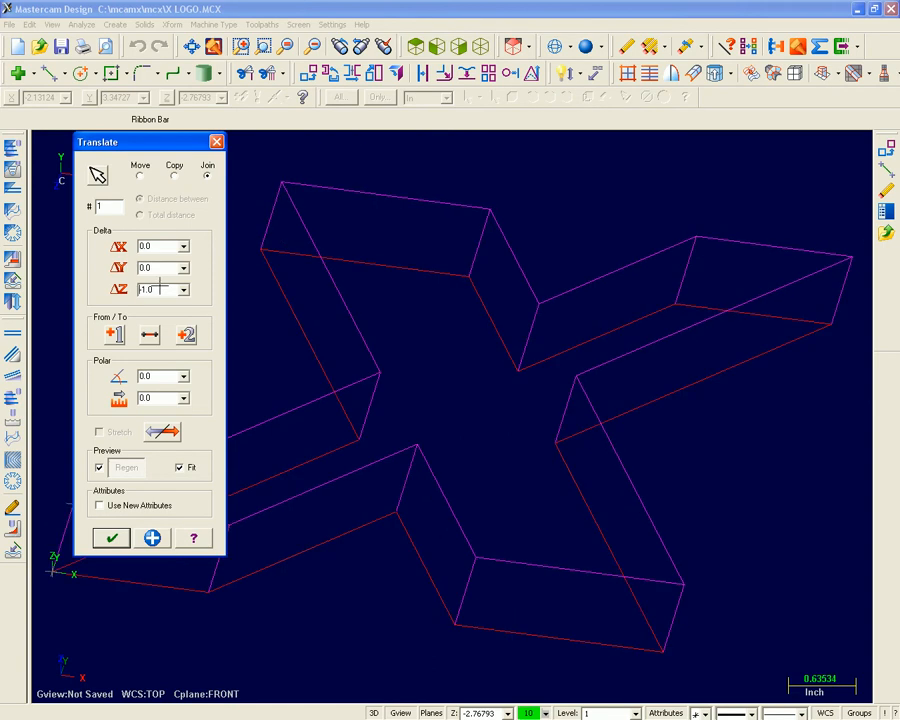
Set the planes to TOP relative to the WCS, show the isometric view, and apply the joined translation.
middle_click_drag(456, 415, 476, 384)
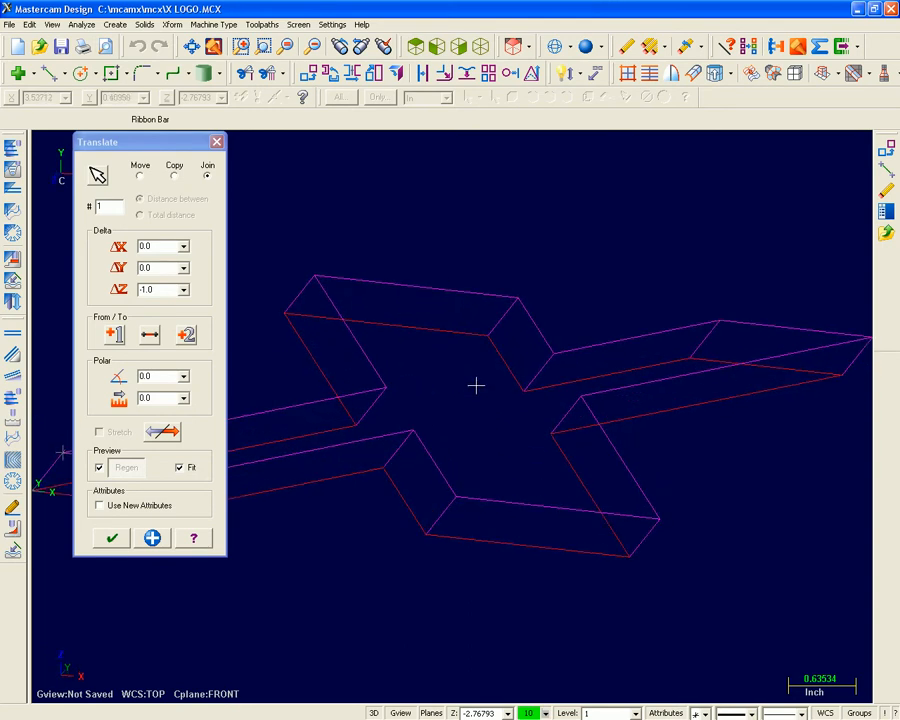
left_click(480, 47)
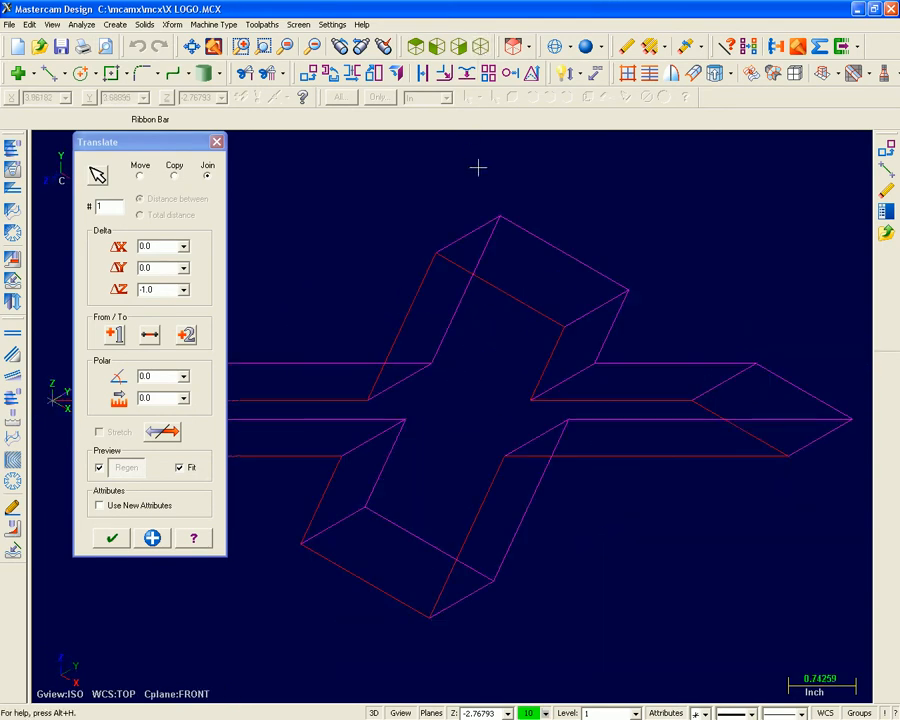
left_click(524, 46)
left_click(585, 72)
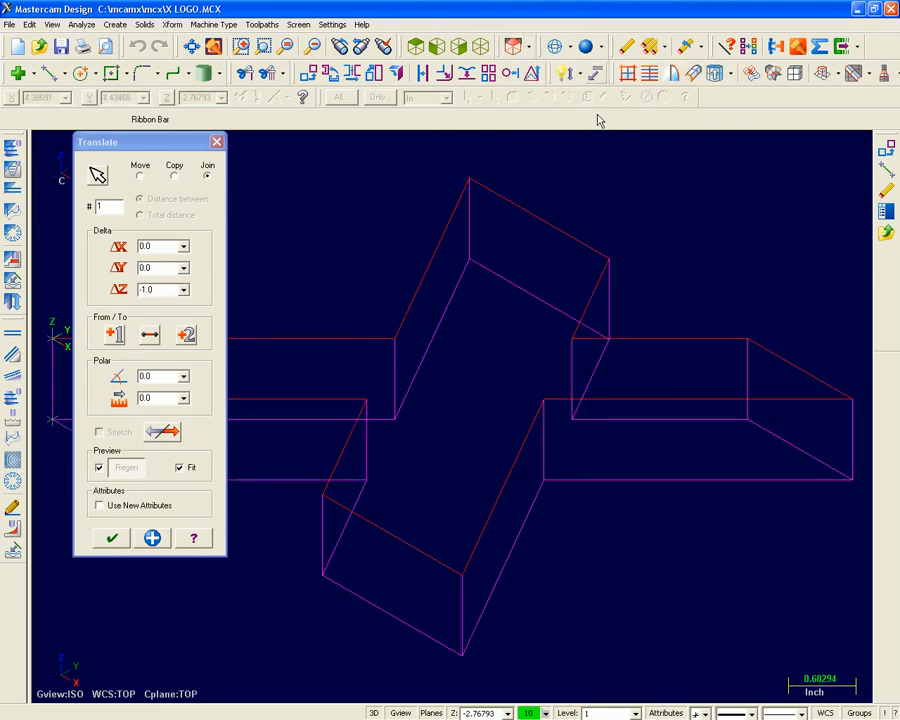
middle_click_drag(604, 218, 534, 229)
left_click(476, 44)
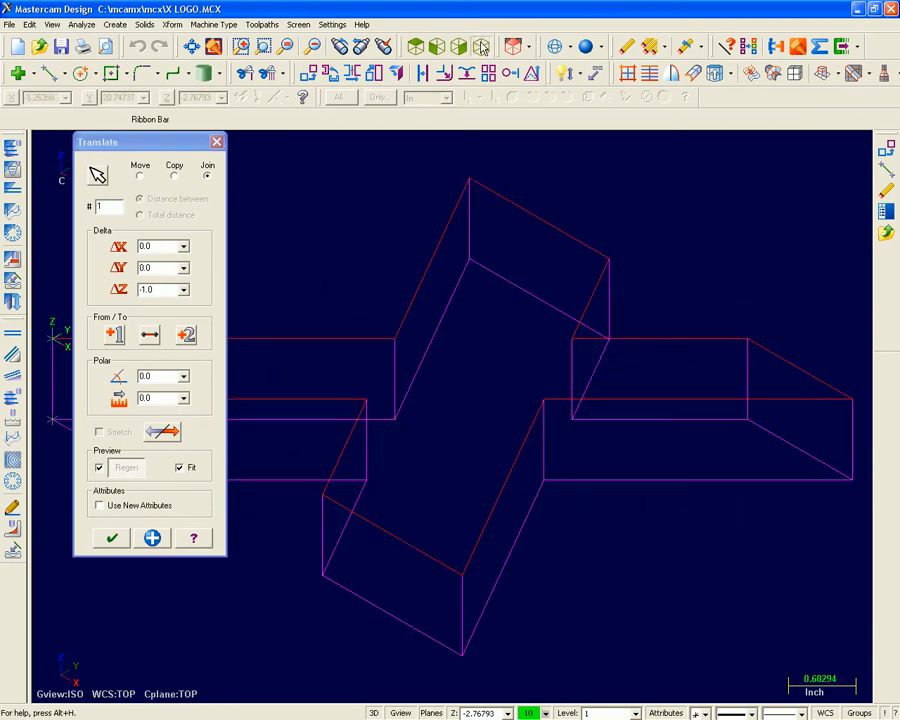
left_click(108, 543)
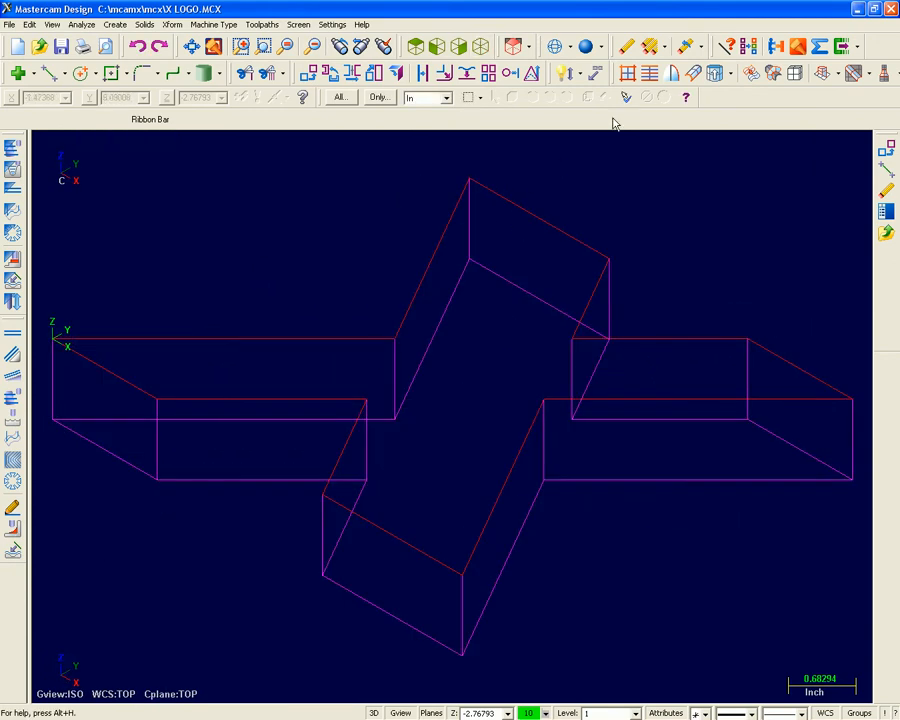
Clear the group and result colors from the translated X wireframe.
left_click(757, 46)
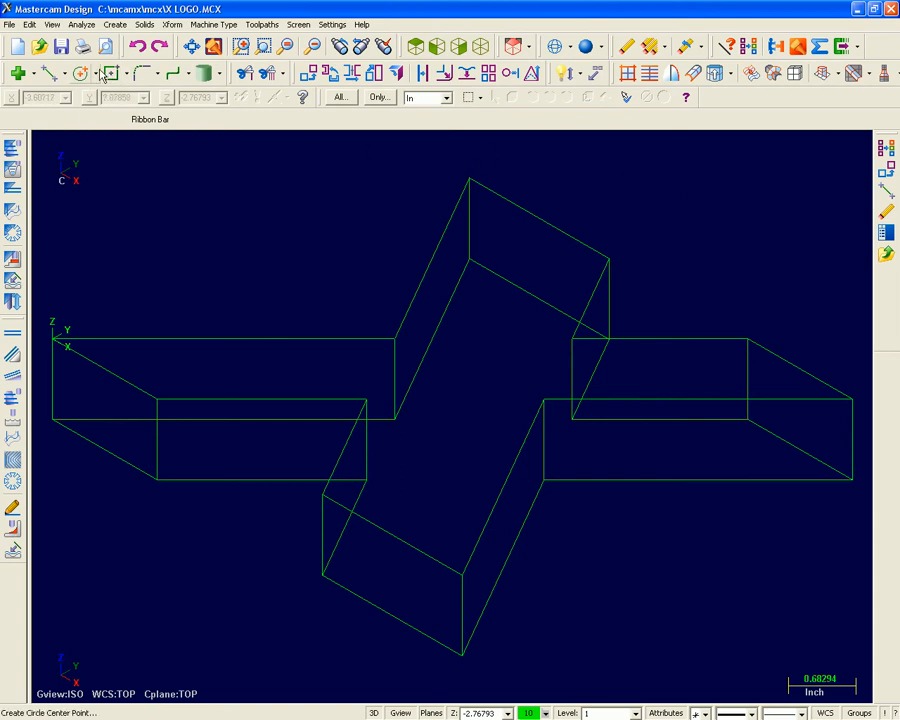
Draw two center-point circles of diameter 1.0 in the TOP plane, on the upper and lower endpoints of the X's rearmost vertical edge.
left_click(100, 75)
left_click(100, 94)
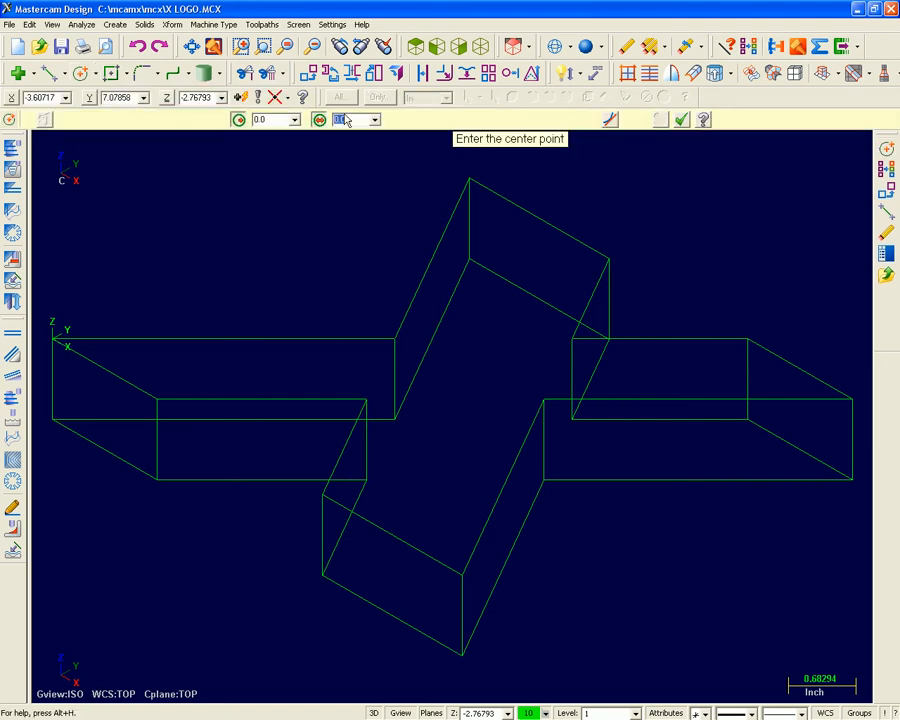
type("1")
key("Return")
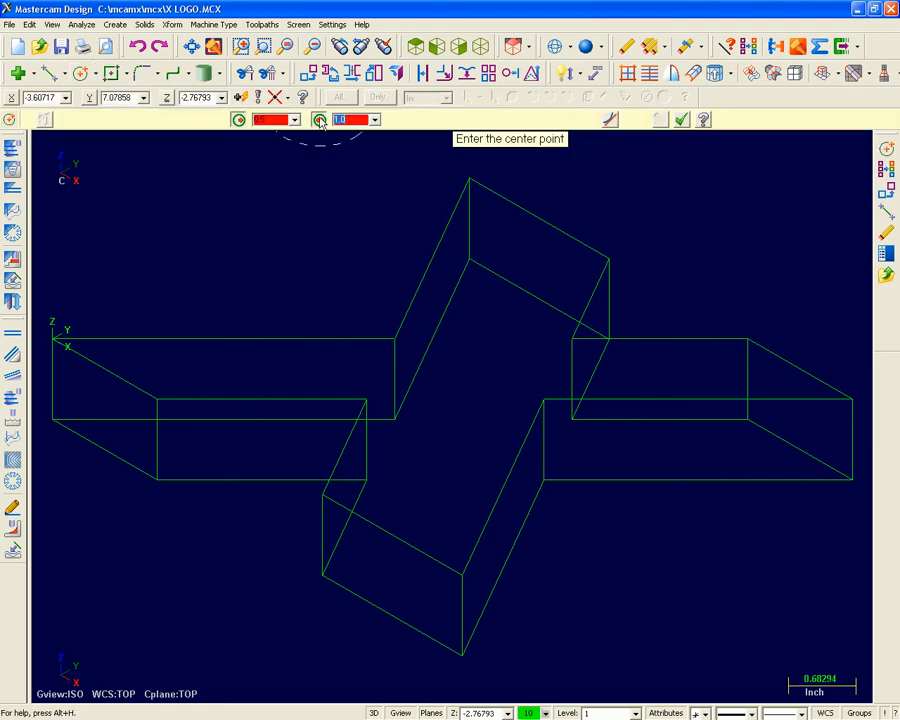
left_click(469, 180)
left_click(469, 259)
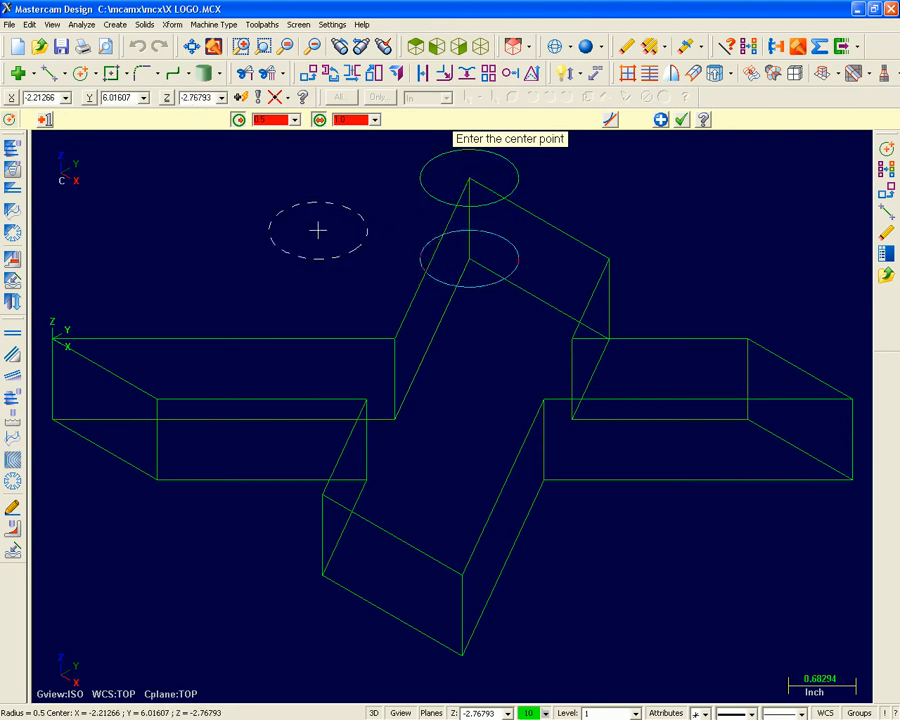
key("Escape")
Set the planes to FRONT relative to the WCS and place 1.0 diameter circles on two opposite outer corners of the upper outline.
left_click(528, 46)
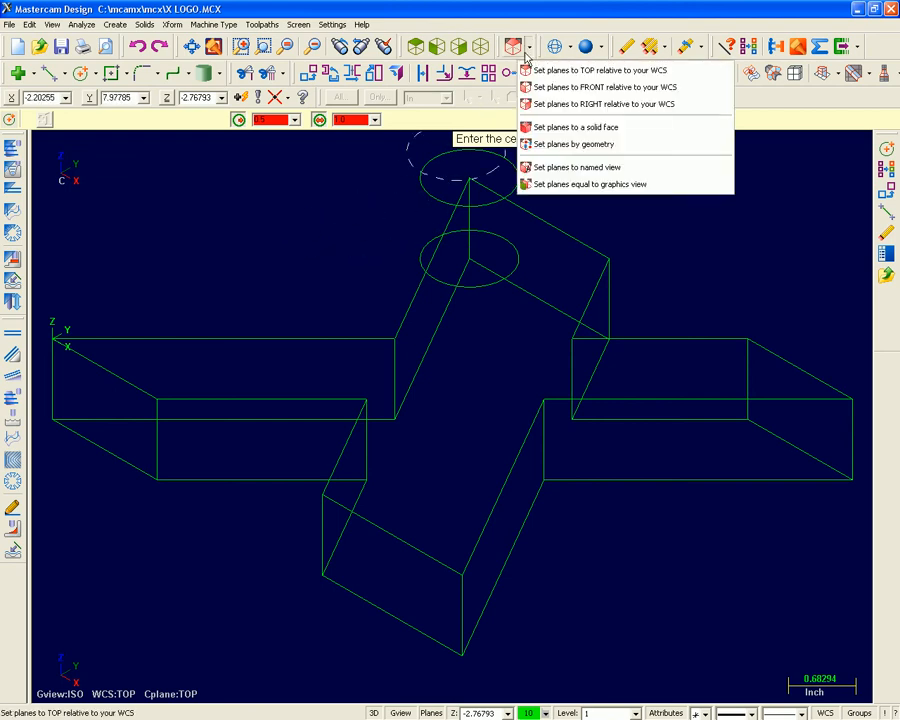
left_click(540, 87)
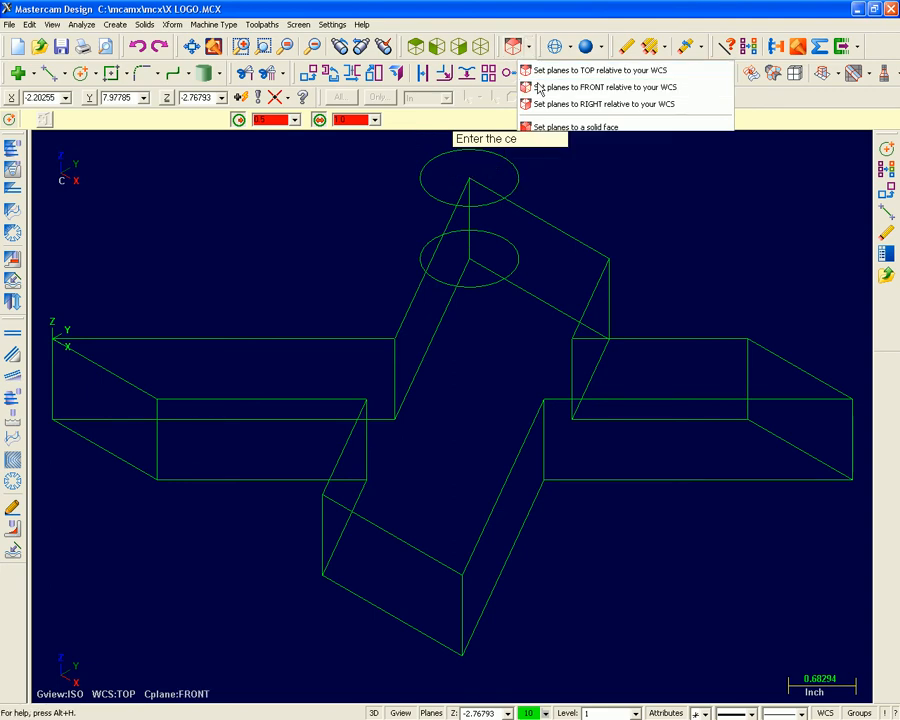
left_click(322, 490)
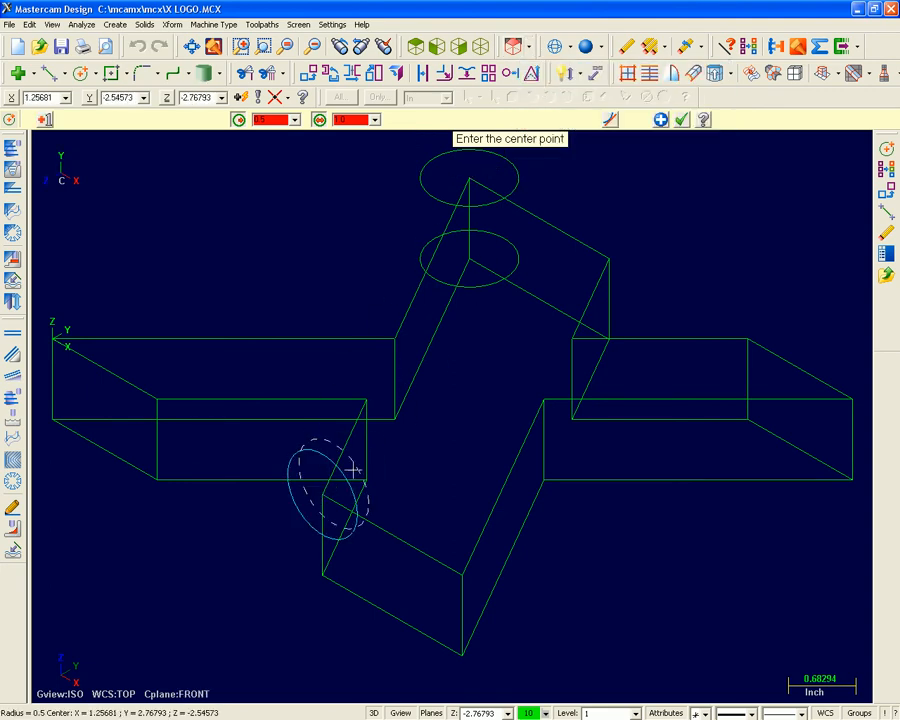
left_click(607, 262)
Set the planes to RIGHT relative to the WCS and place 1.0 diameter circles on two opposite inner corners of the upper outline.
left_click(528, 46)
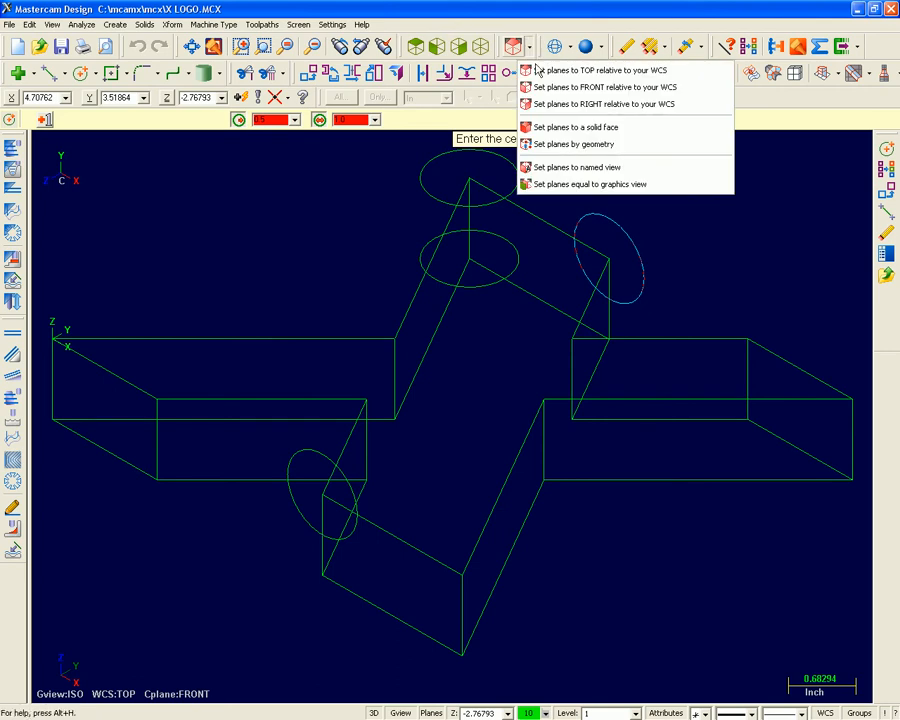
left_click(565, 106)
left_click(543, 404)
left_click(396, 337)
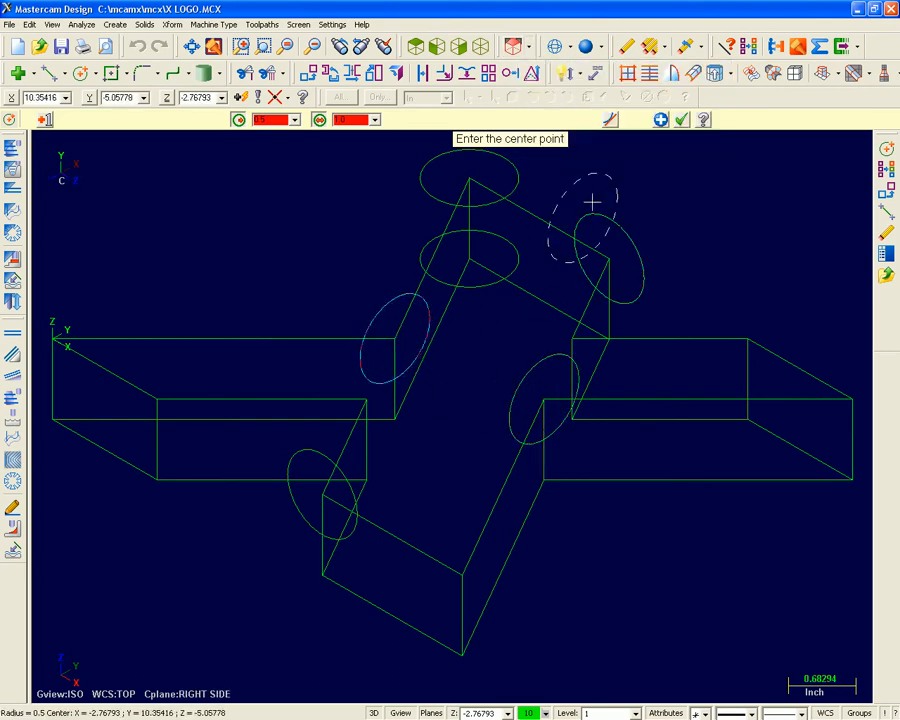
left_click(680, 120)
Undo the circles drawn on the X's corners one at a time.
middle_click_drag(649, 239, 580, 155)
left_click(480, 46)
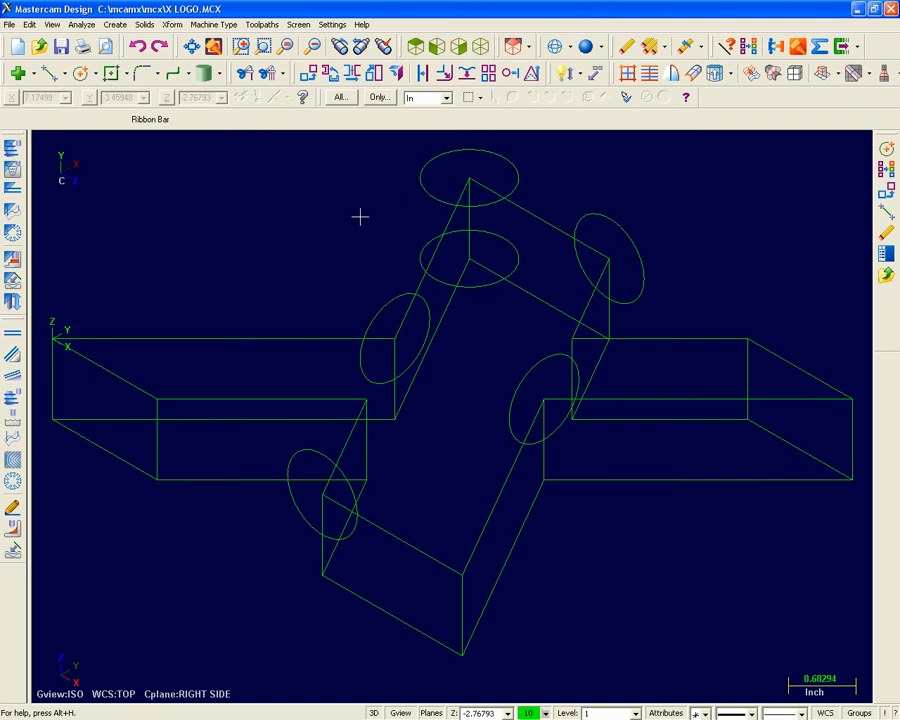
left_click(137, 46)
left_click(137, 46)
left_click(137, 46)
left_click(137, 46)
left_click(137, 46)
left_click(137, 46)
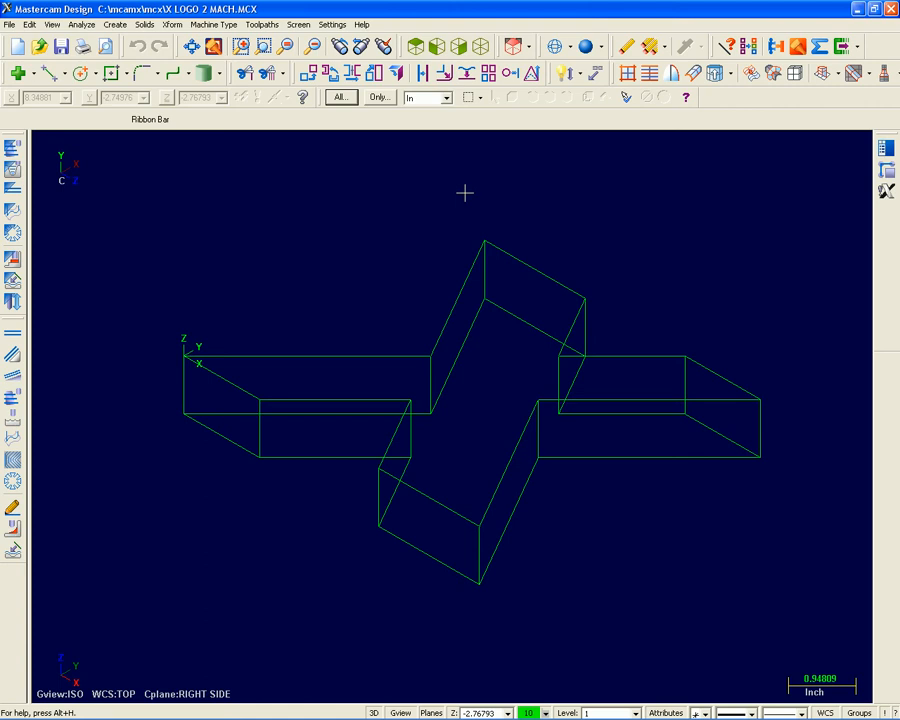
Display the 2D Toolpaths toolbar and dock it along the side of the graphics area.
right_click(741, 99)
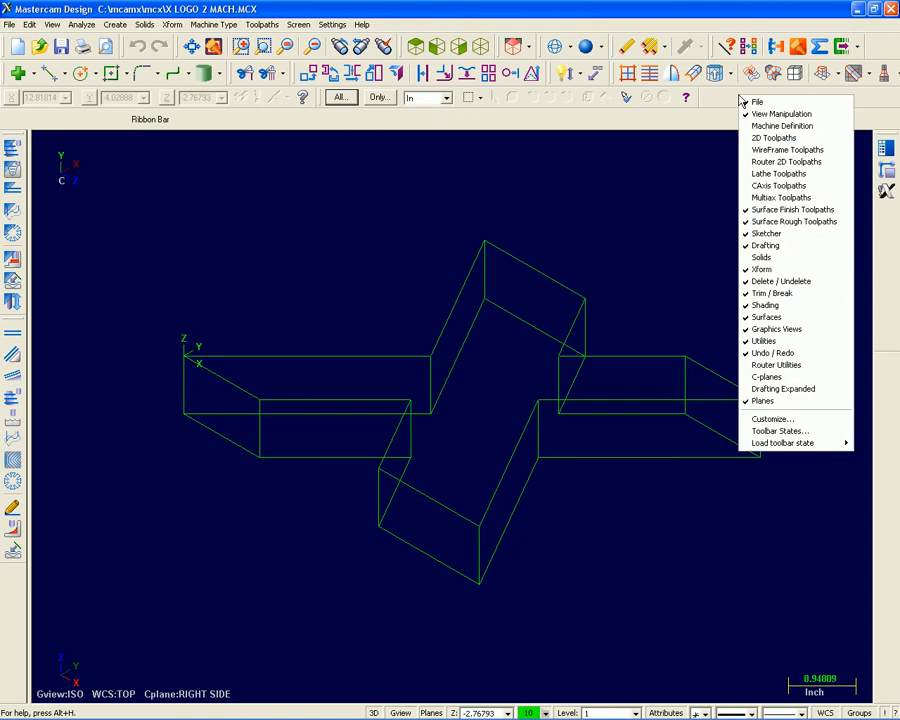
left_click(803, 139)
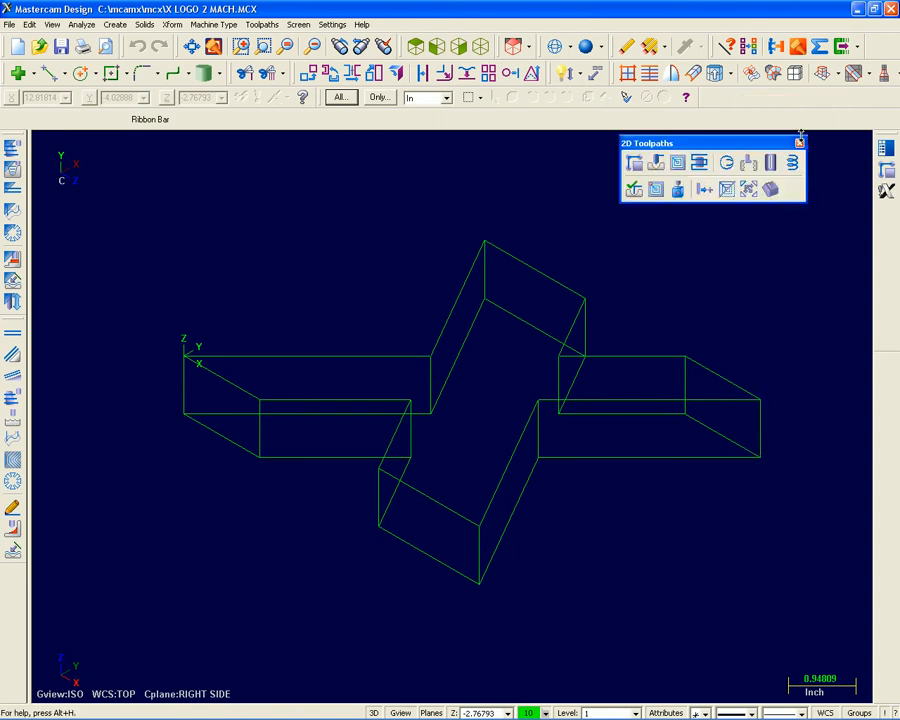
left_click_drag(661, 199, 897, 340)
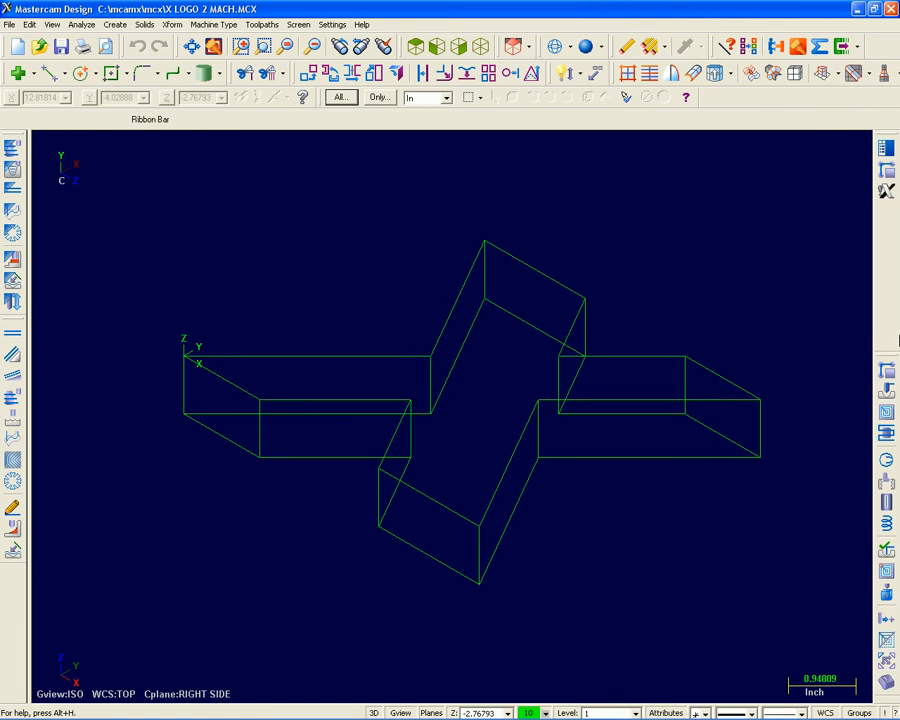
Set the planes to TOP relative to the WCS and try to start a contour toolpath in Design mode.
left_click(530, 47)
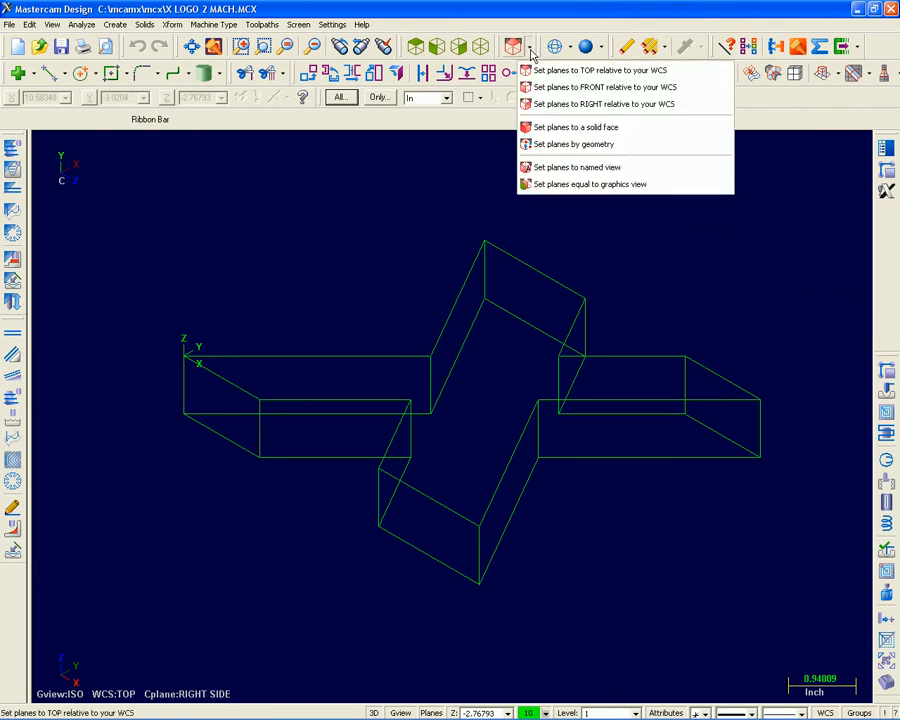
left_click(540, 70)
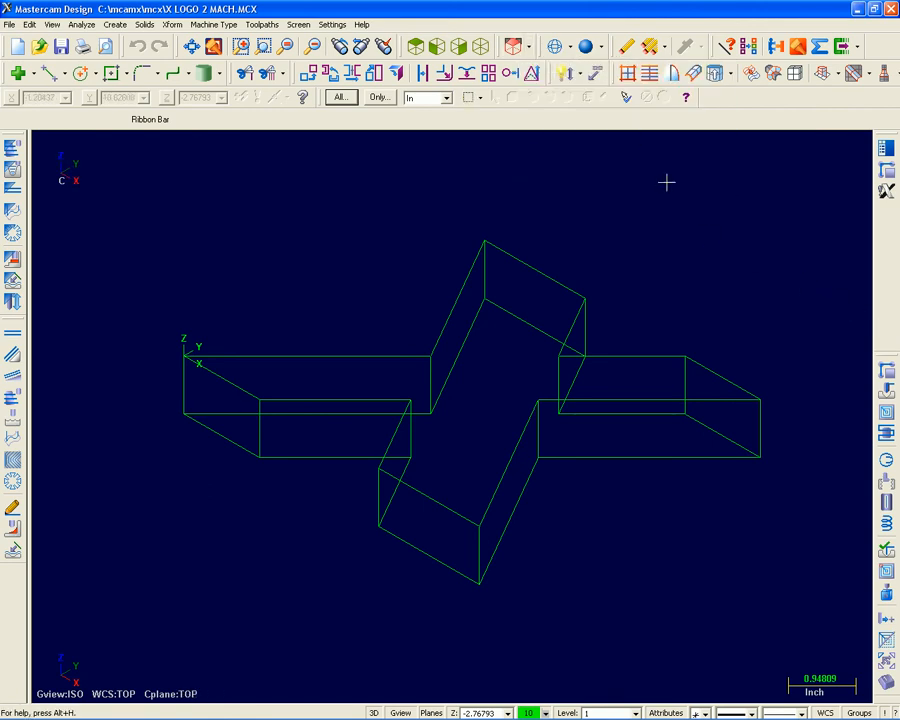
left_click(885, 374)
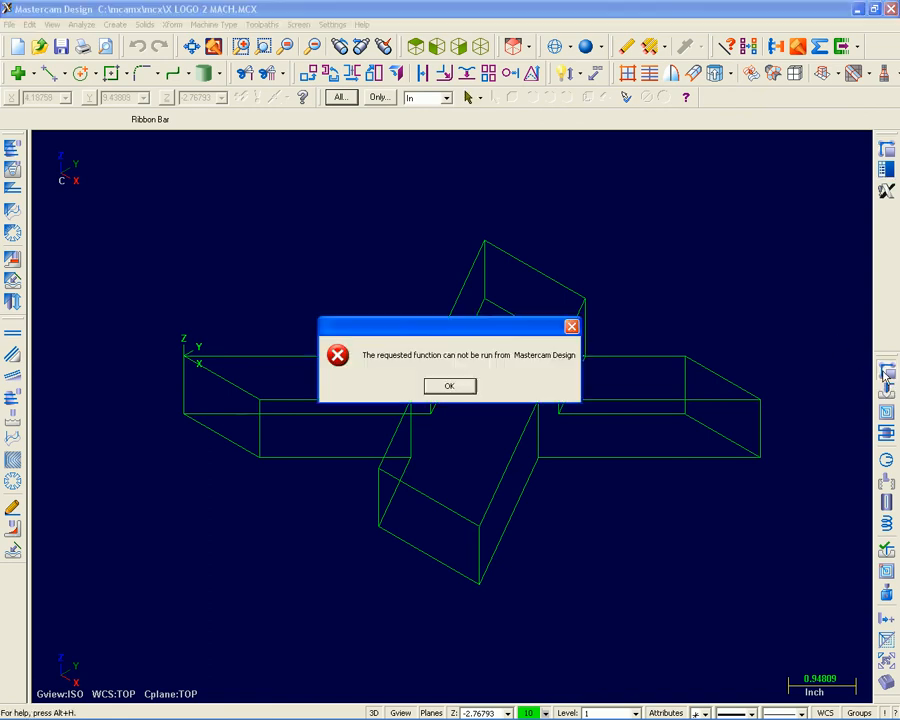
left_click(450, 387)
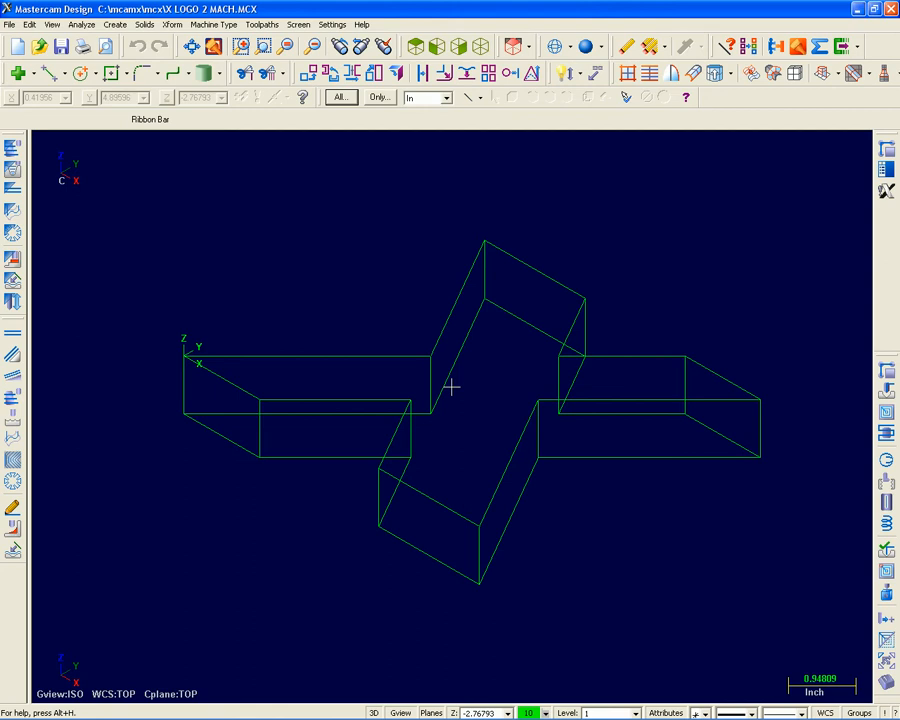
Set the machine type to the default mill and start a contour toolpath.
left_click(214, 25)
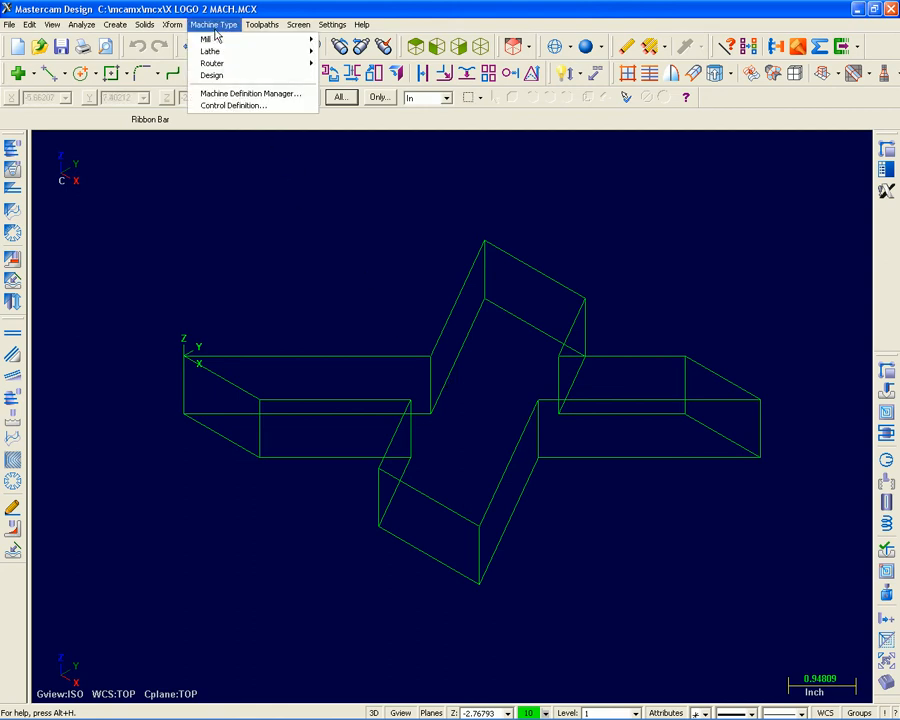
mouse_move(215, 39)
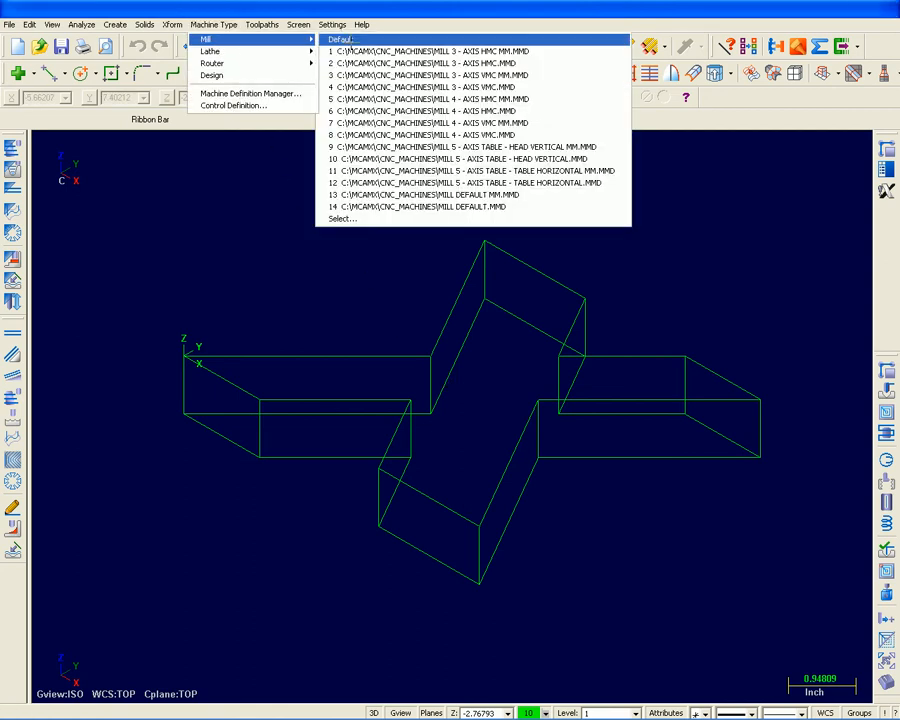
left_click(345, 40)
left_click(888, 376)
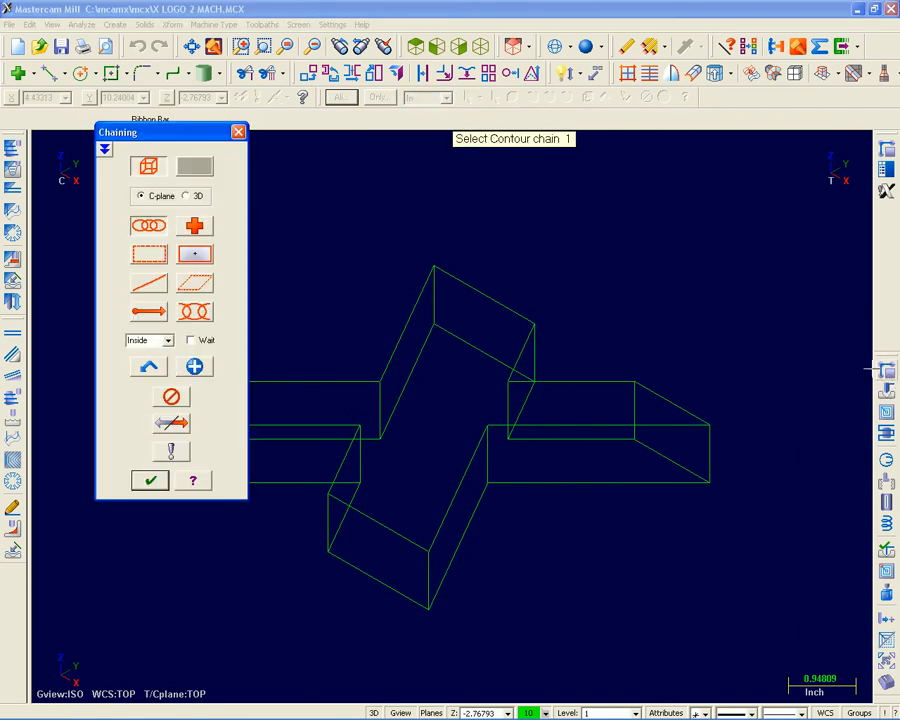
Read the Chaining dialog's help for wireframe mode, including the C Plane field definition, and locate the Reference Guide entry.
left_click(194, 478)
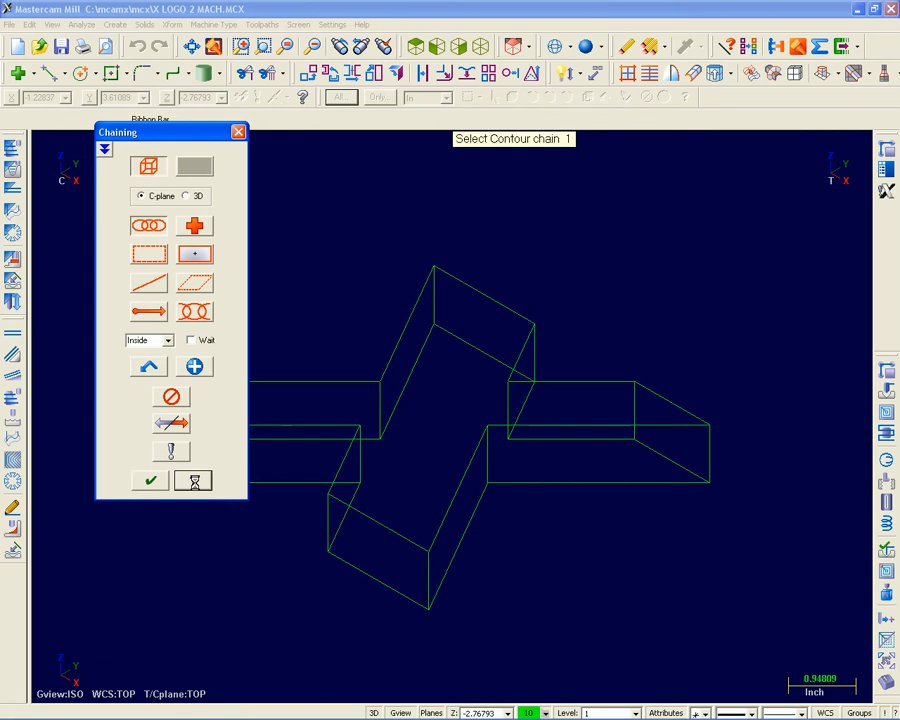
left_click_drag(534, 400, 532, 543)
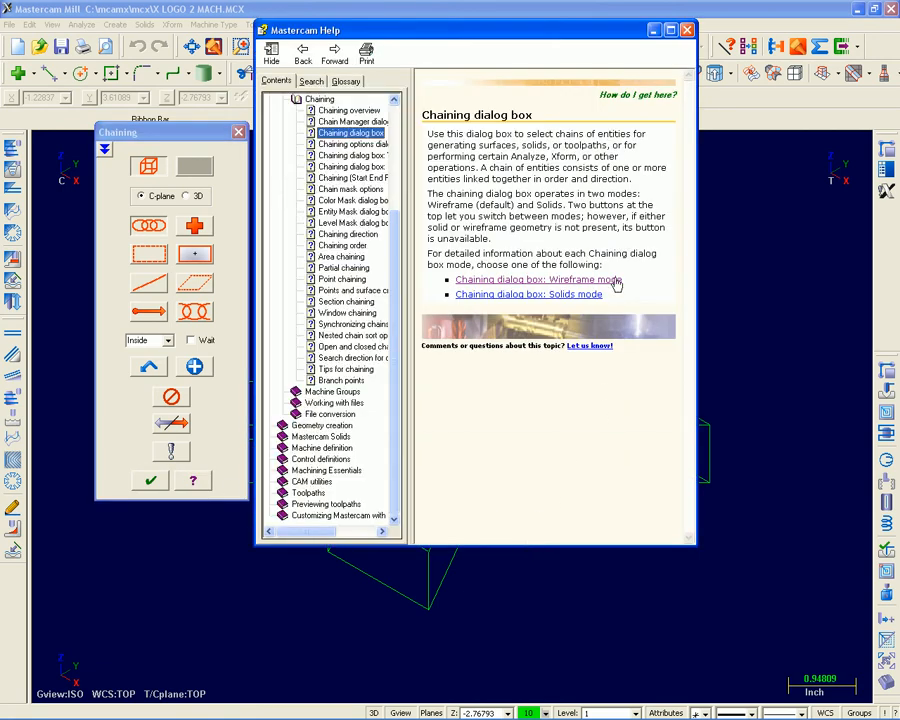
left_click(616, 281)
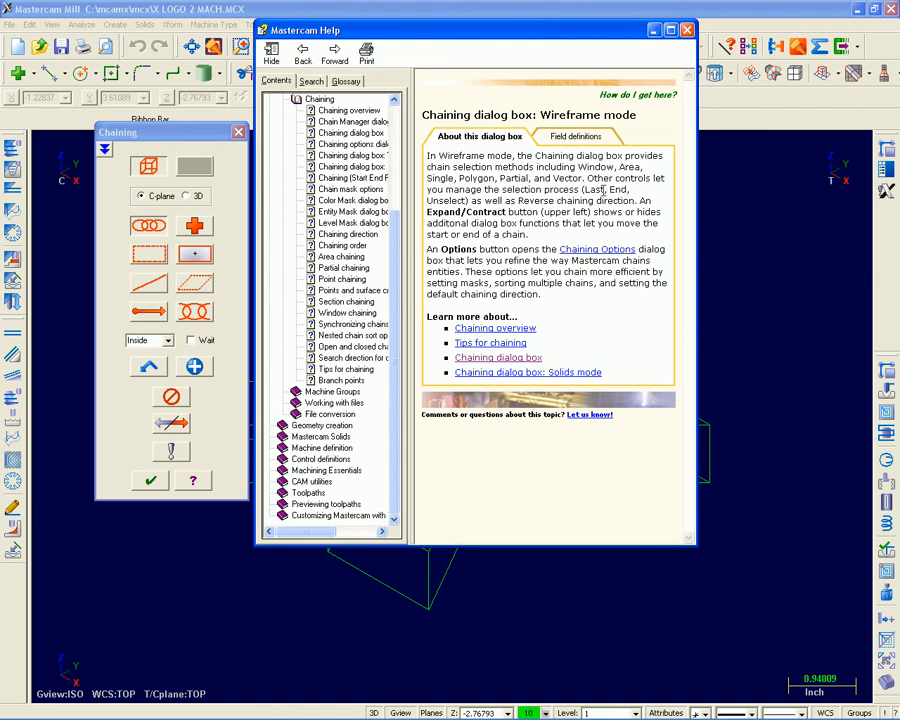
left_click(583, 137)
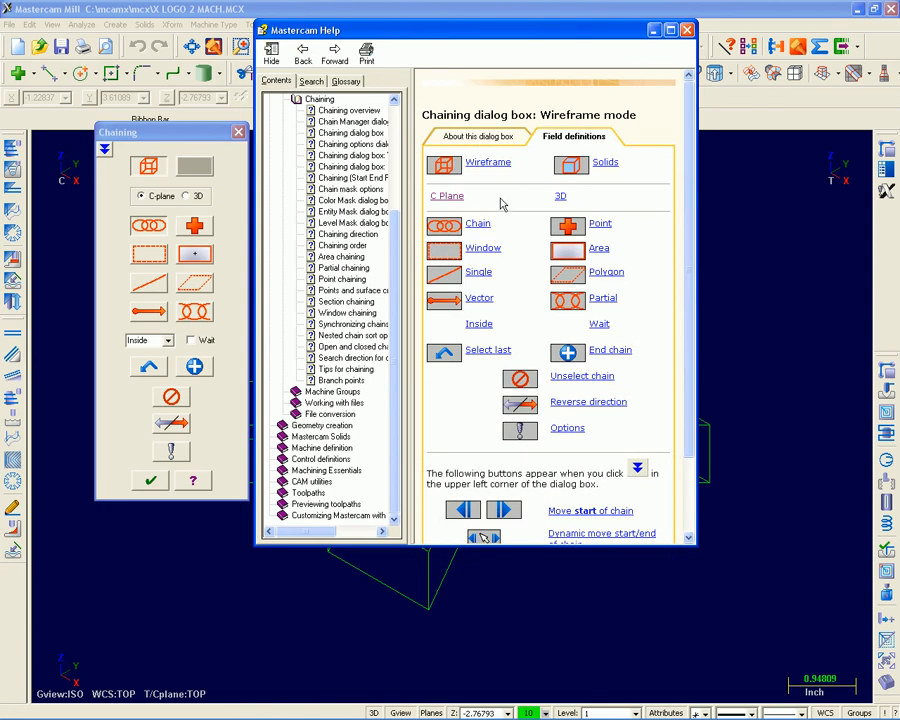
left_click(447, 197)
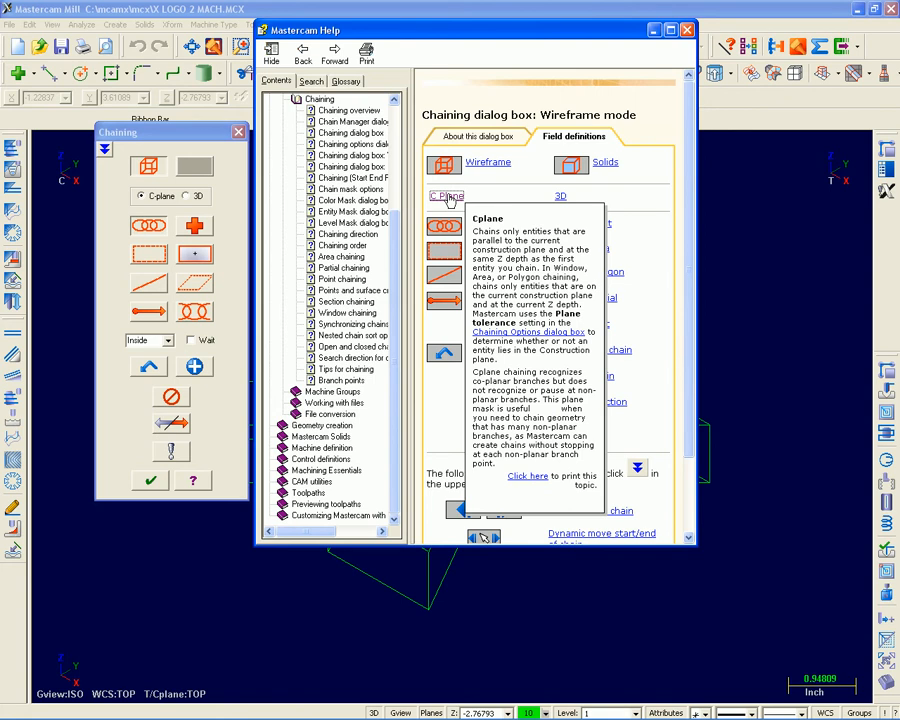
left_click(684, 30)
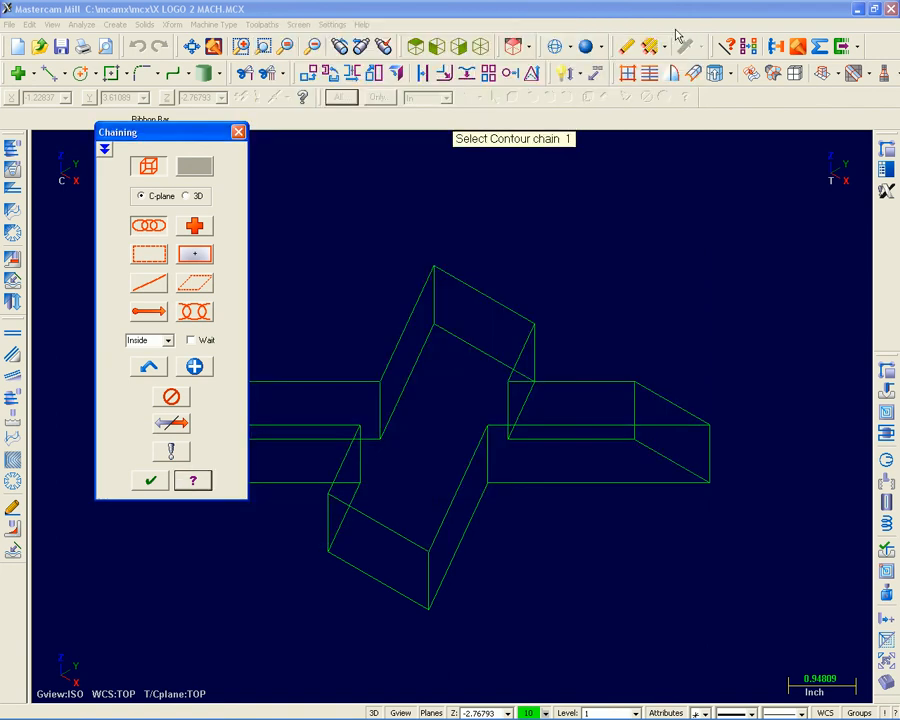
left_click(364, 25)
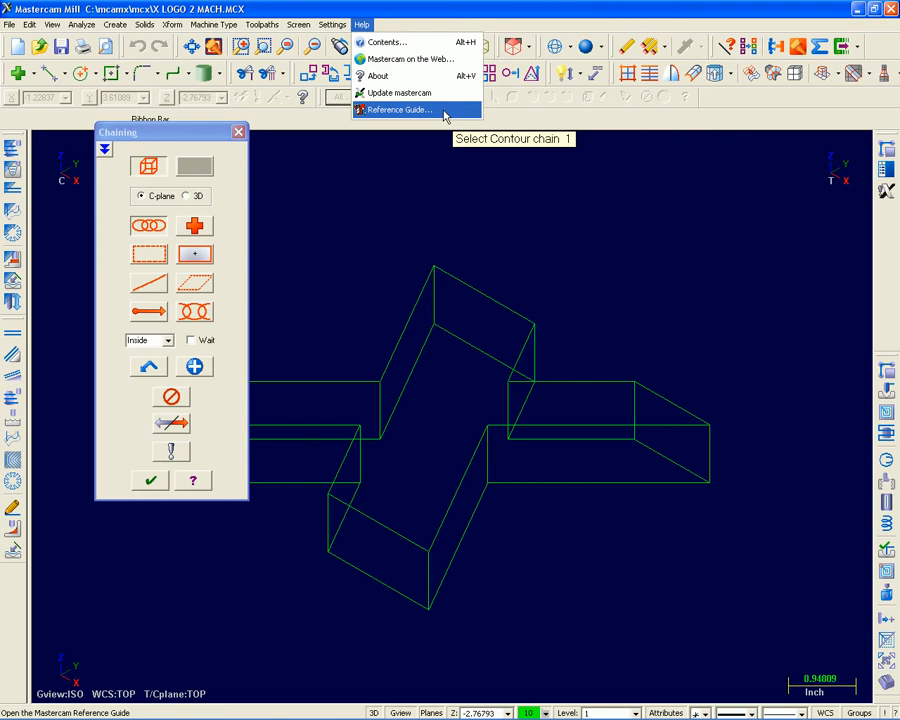
left_click(222, 202)
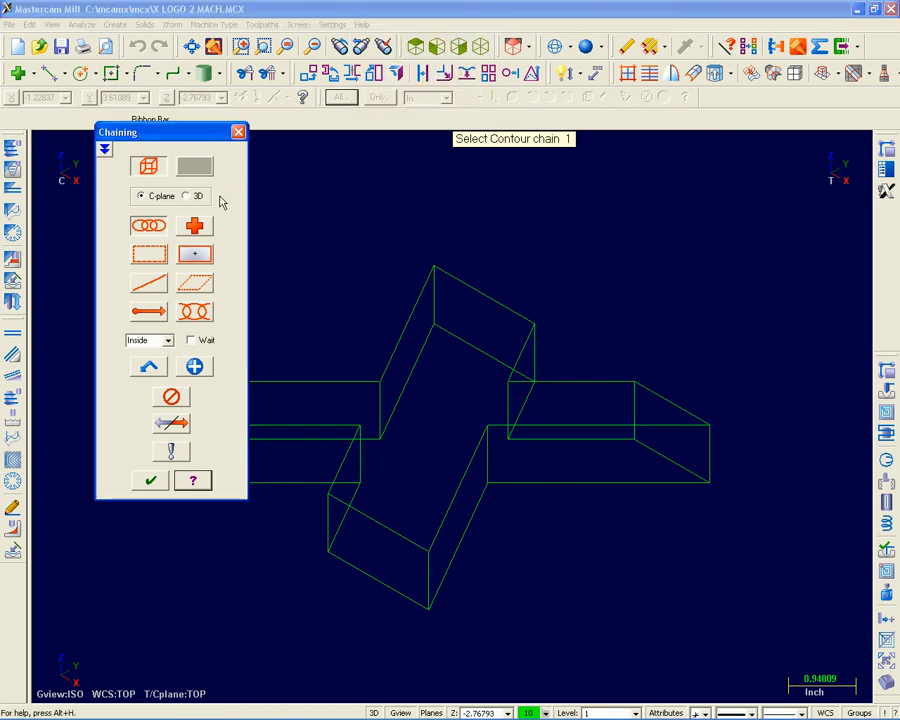
Chain the upper X outline for the contour using C-plane chaining and accept the selection.
left_click(142, 199)
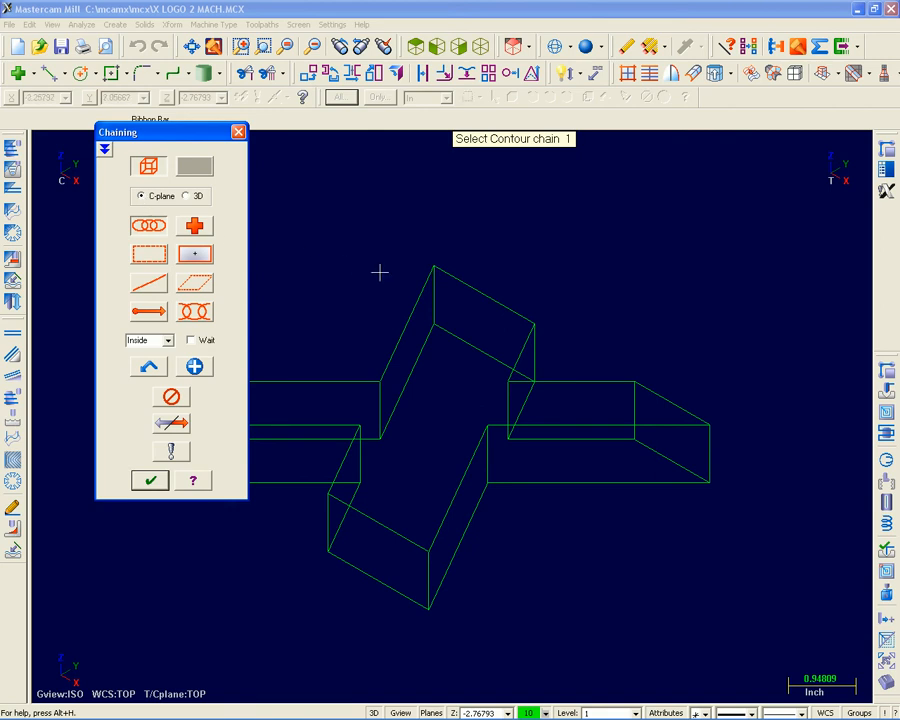
left_click(456, 273)
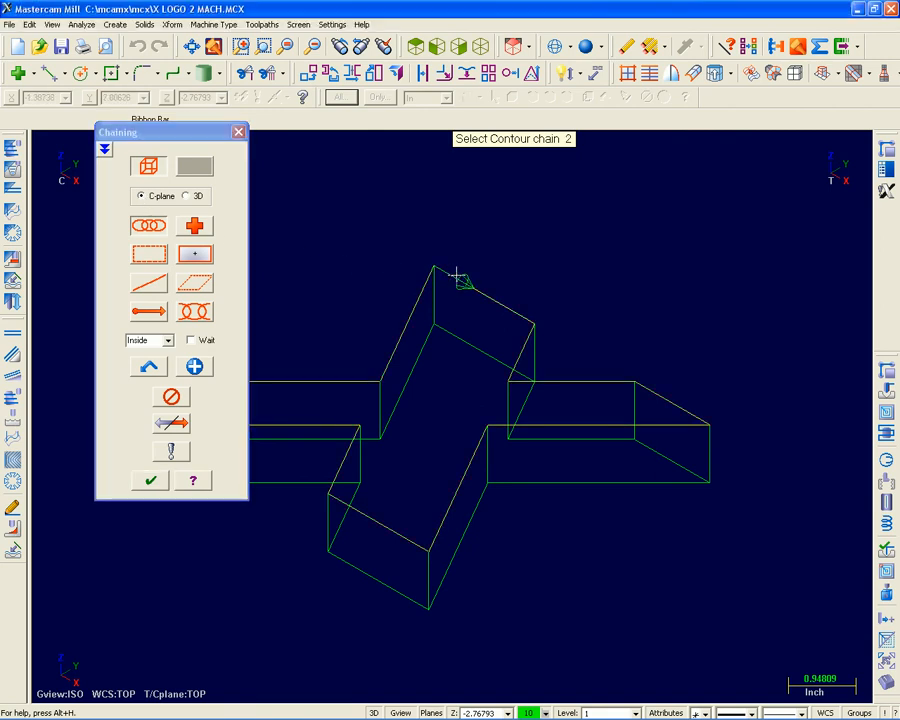
left_click(153, 483)
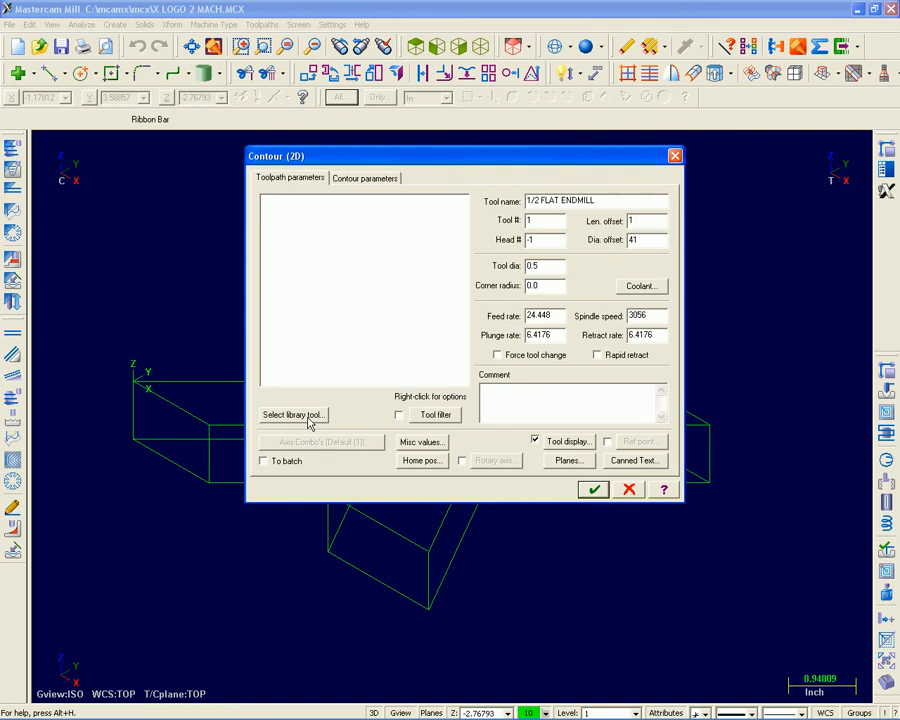
Generate the 2D contour toolpath with the 1/4 FLAT ENDMILL from the tool library and a depth of -.15.
left_click(309, 420)
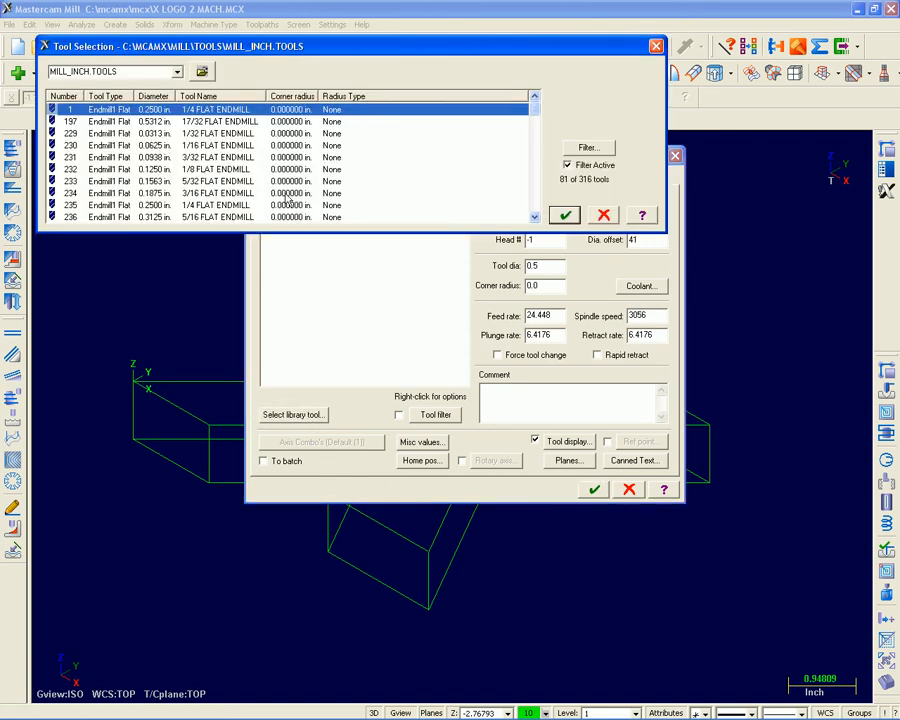
double_click(242, 110)
left_click(360, 177)
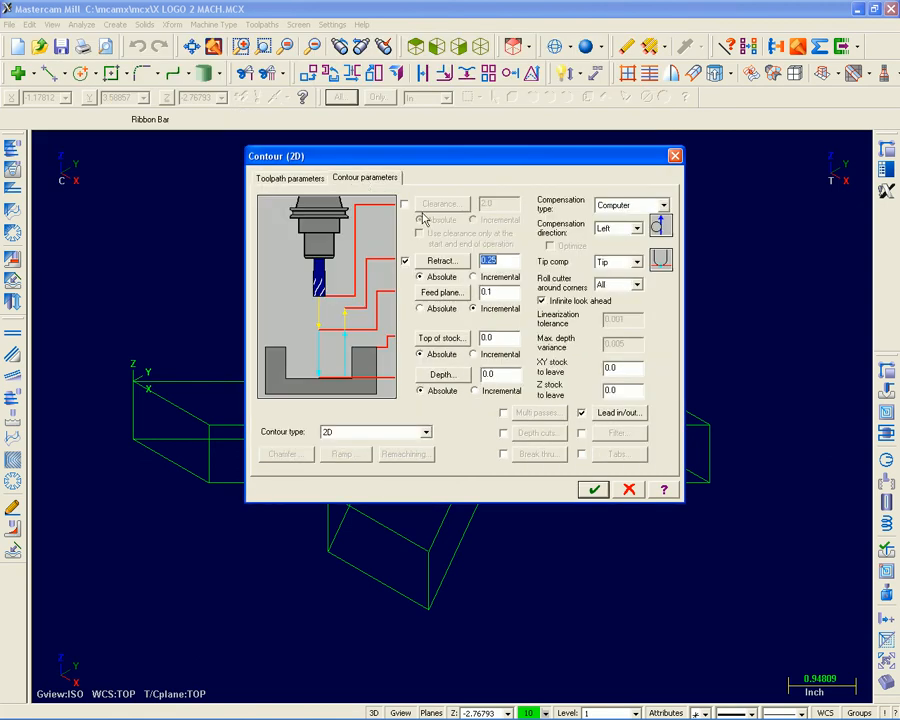
left_click_drag(502, 374, 462, 371)
type("-.15")
left_click(595, 489)
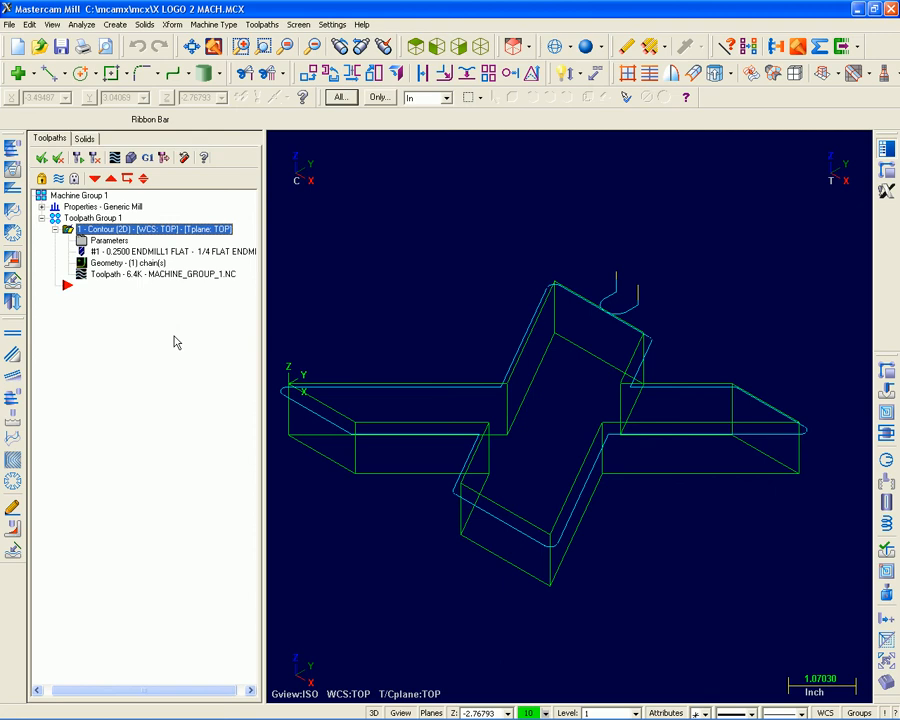
Backplot the 2D contour toolpath, scrubbing through its motion, checking individual moves and stepping forward and backward along the path.
left_click(114, 159)
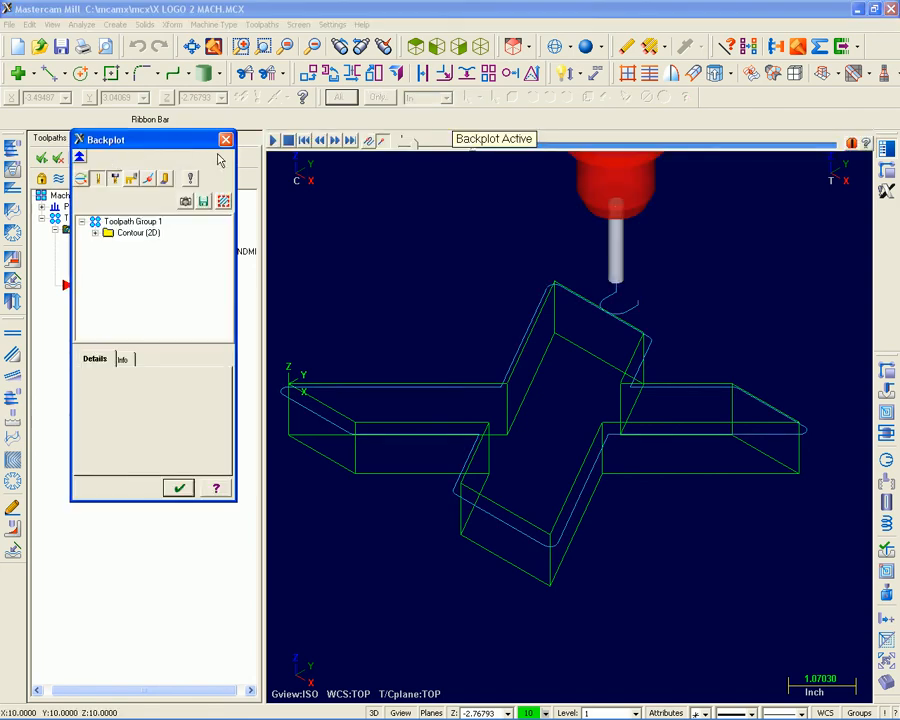
left_click_drag(486, 142, 490, 120)
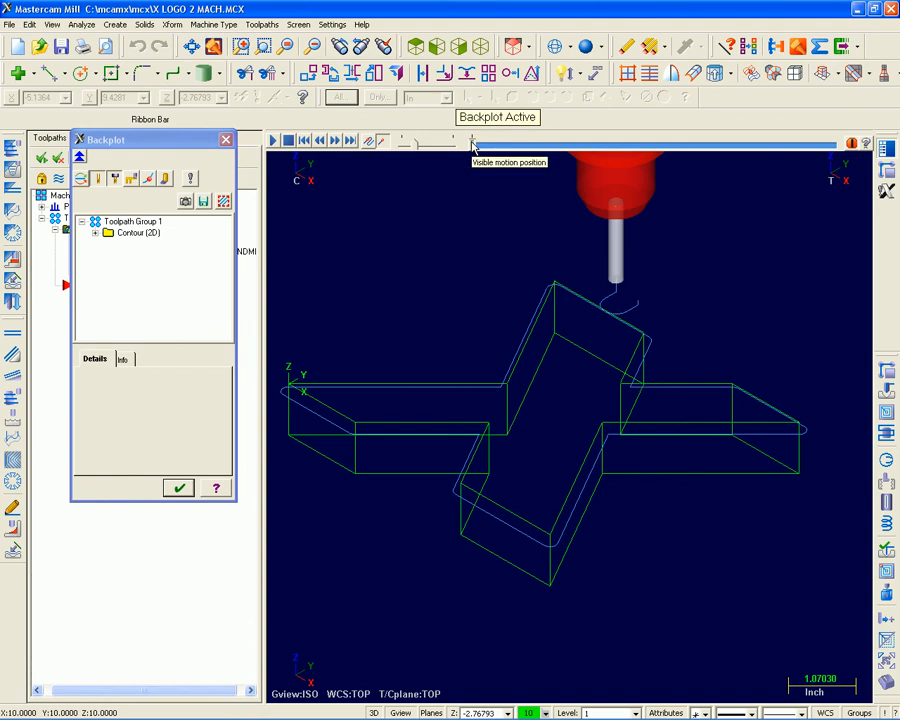
left_click_drag(474, 143, 660, 160)
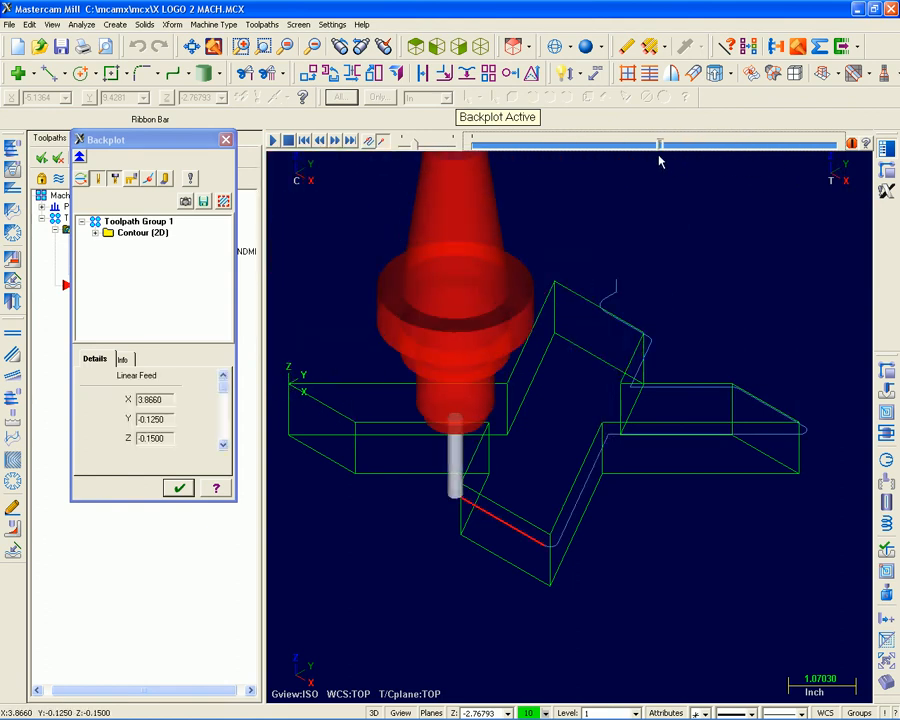
left_click(665, 388)
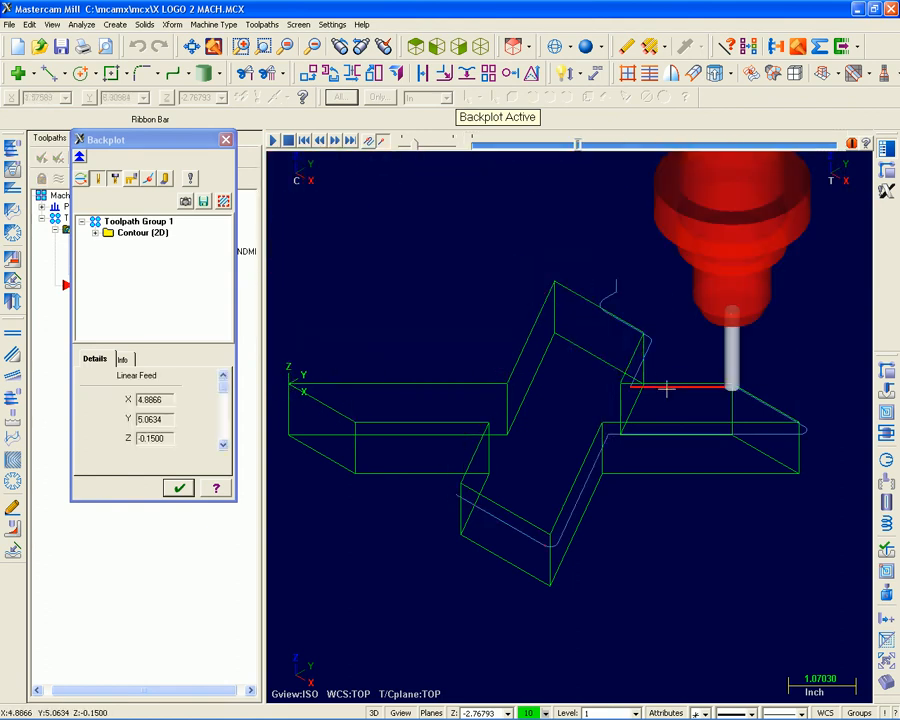
left_click(641, 432)
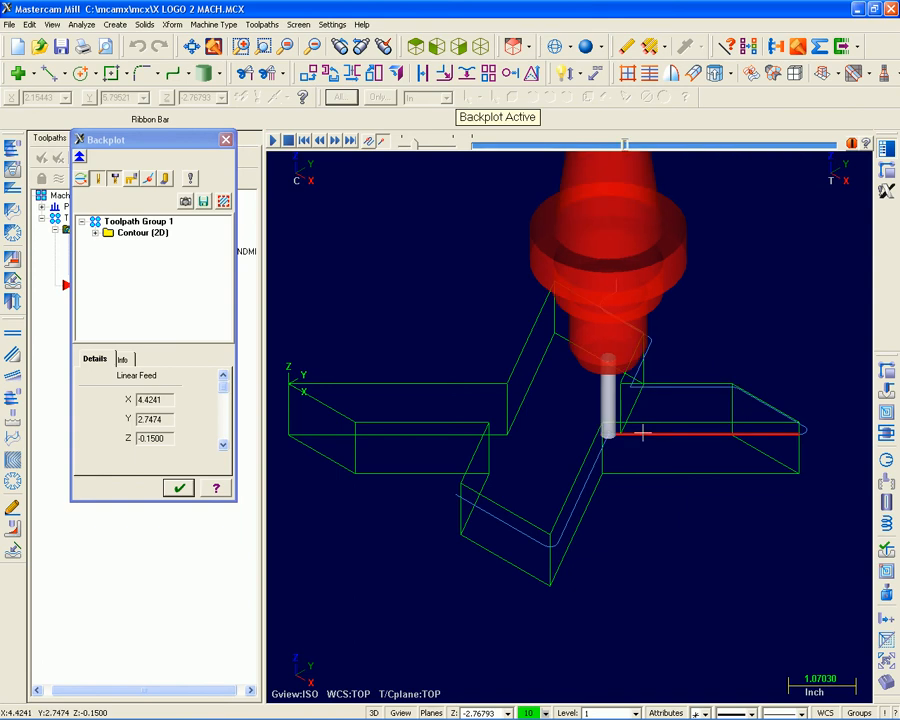
left_click(336, 142)
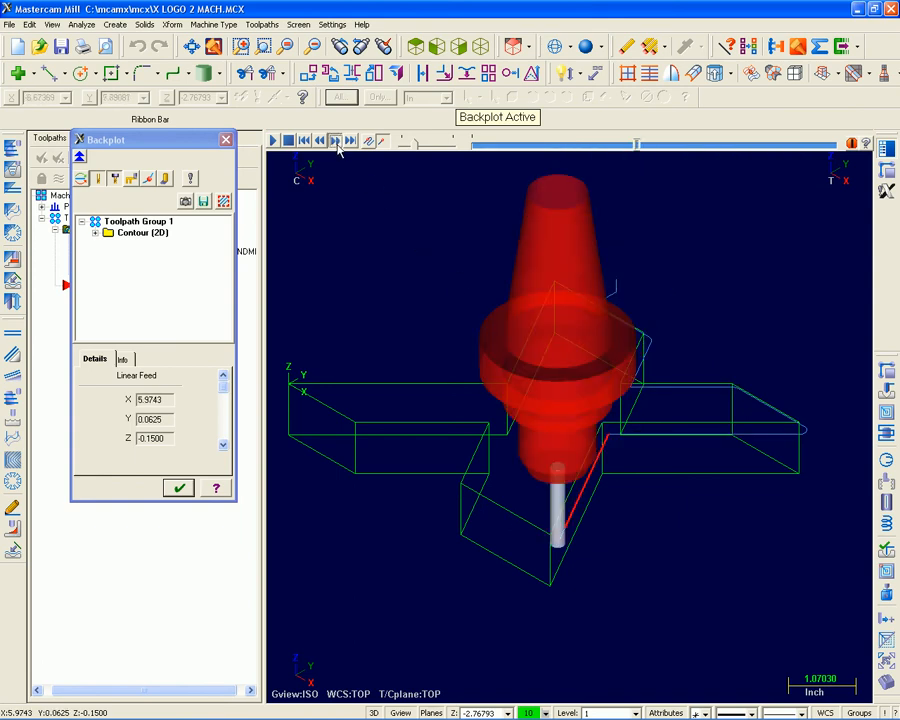
left_click(337, 144)
left_click(337, 144)
left_click(337, 144)
left_click(320, 142)
left_click(320, 142)
left_click(320, 142)
left_click(320, 142)
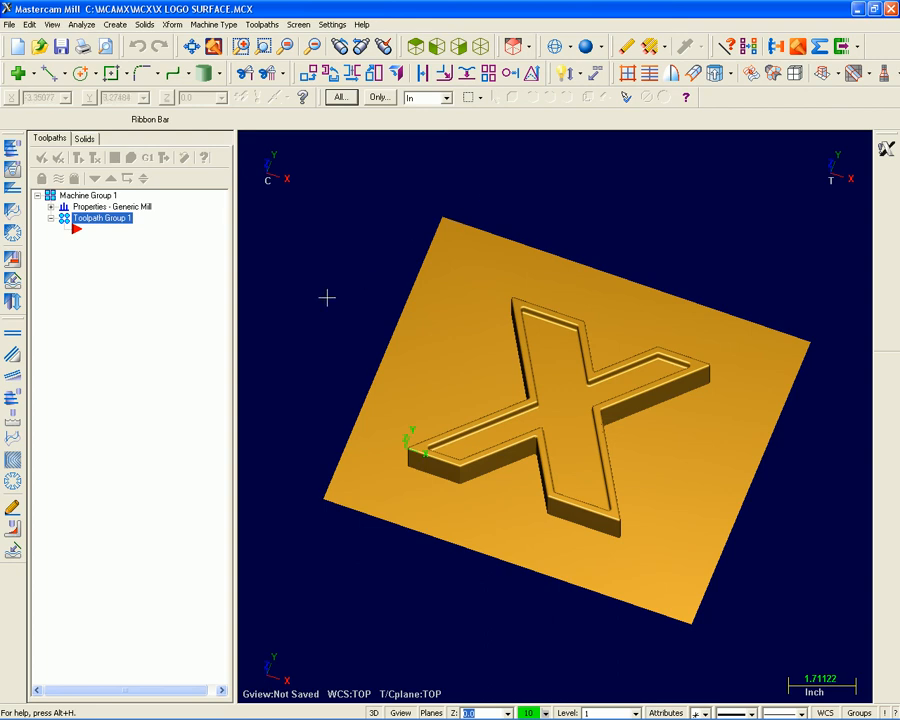
Start a finish parallel toolpath with all surfaces of the X logo and its base plate as drive surfaces.
left_click(16, 335)
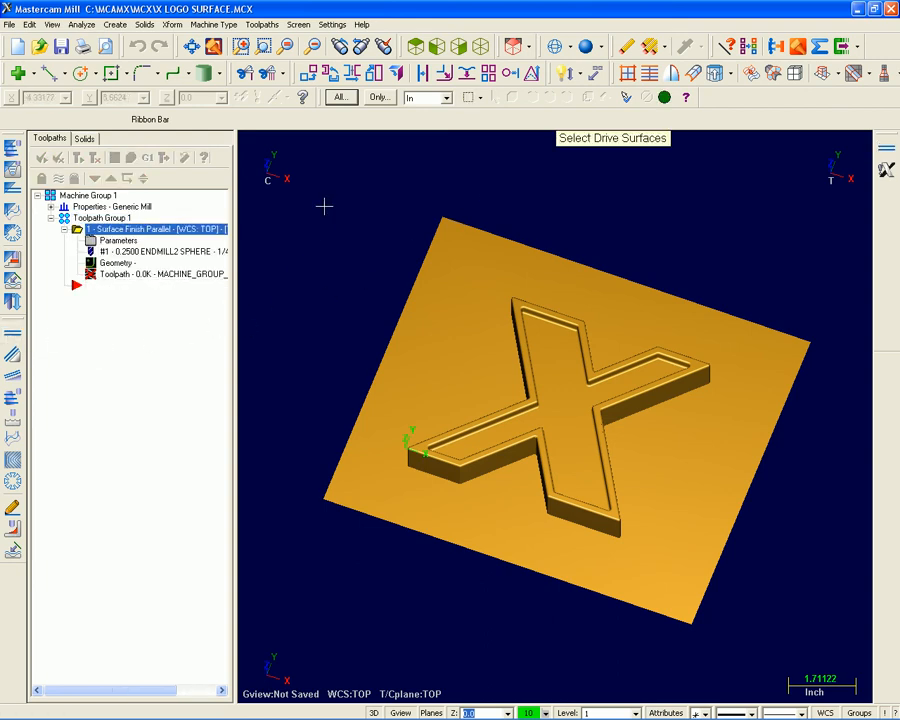
left_click_drag(304, 188, 868, 688)
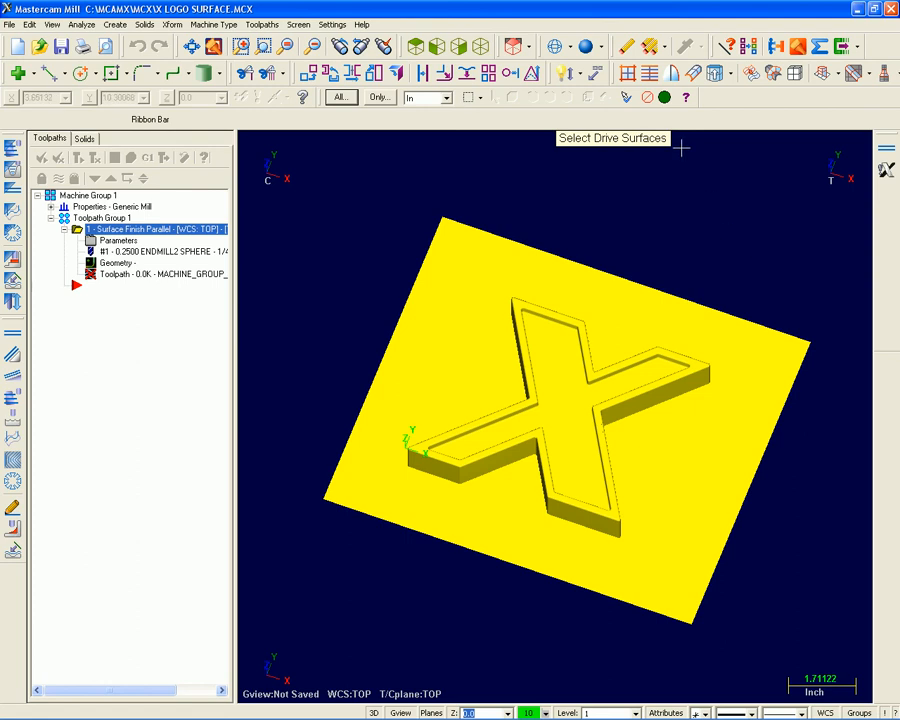
left_click(664, 97)
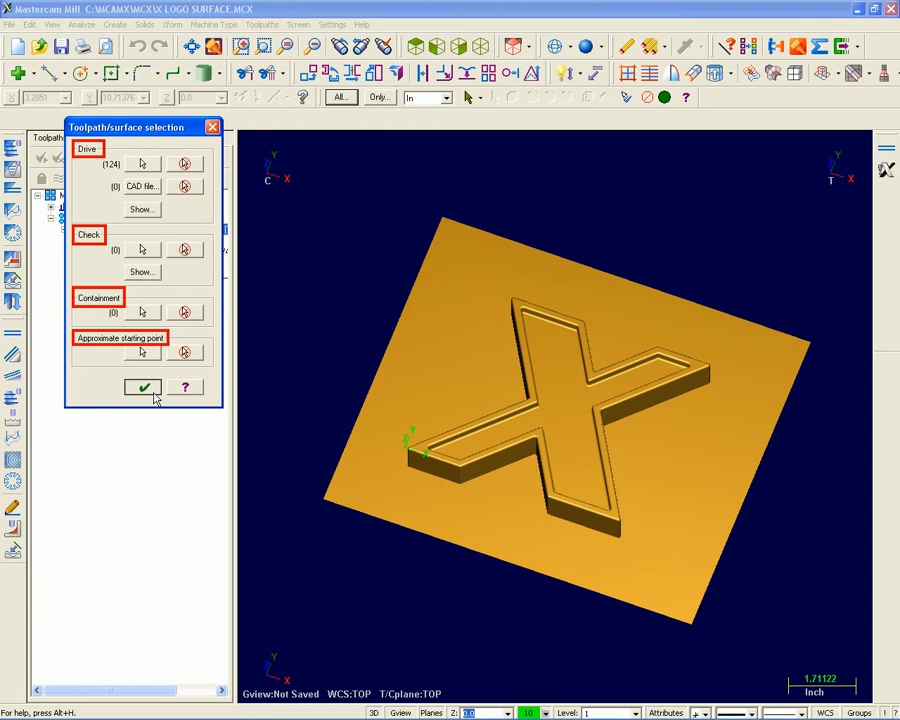
left_click(155, 395)
Generate the finish parallel toolpath with a 3/8 BULL ENDMILL from the tool library, keeping the default surface and finish parameters.
left_click(280, 449)
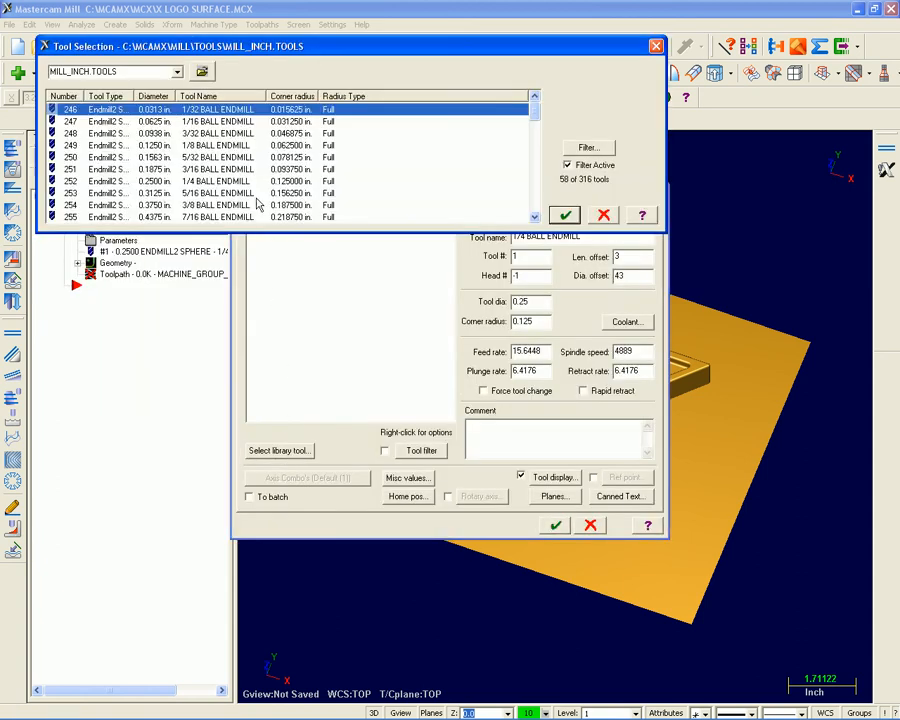
scroll(257, 180, "down", 6)
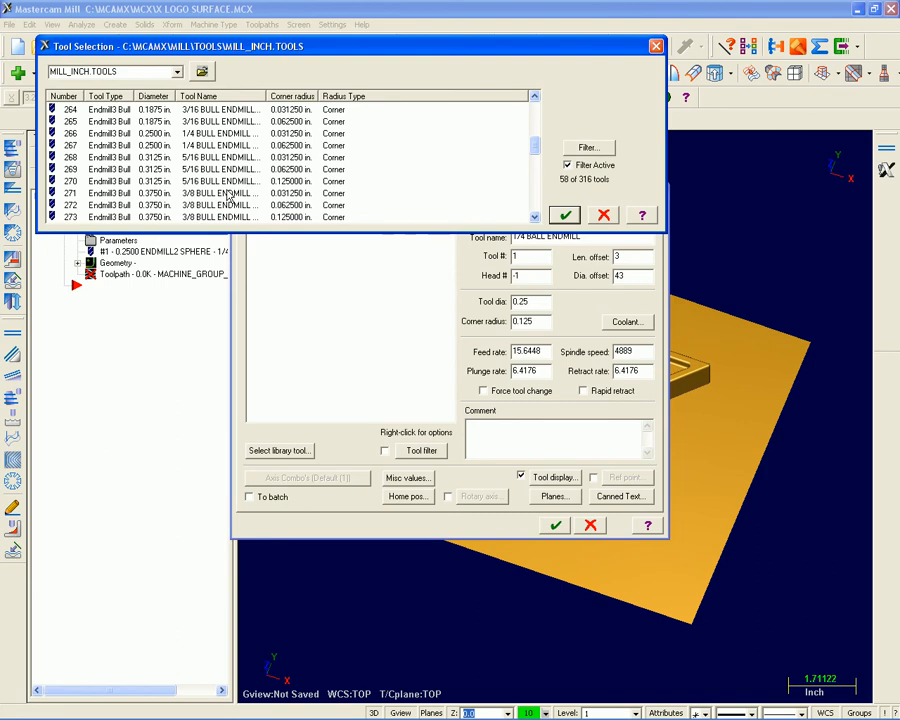
double_click(245, 203)
left_click(348, 215)
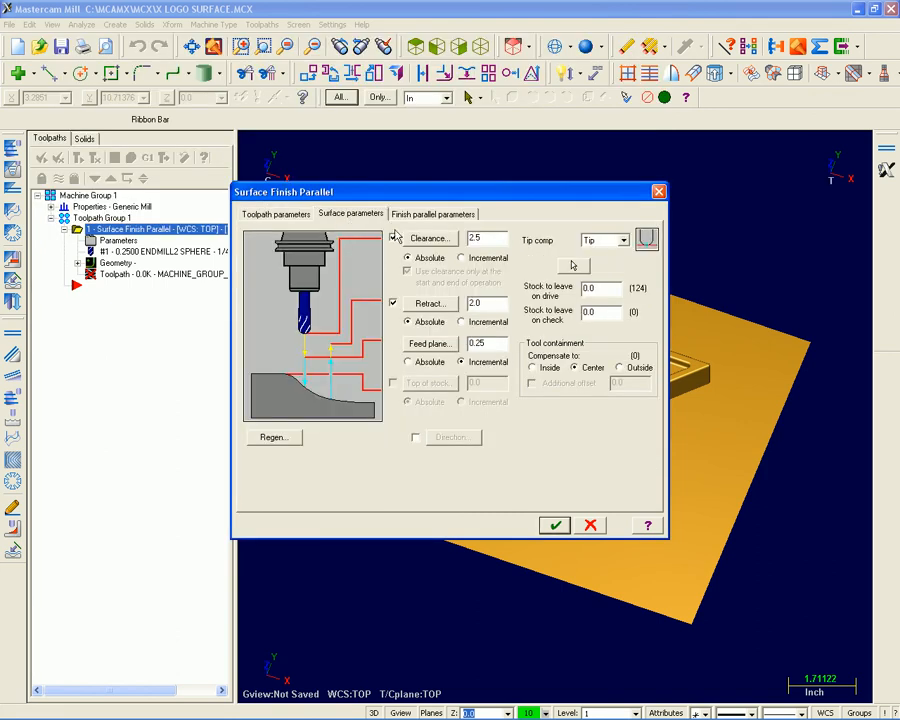
left_click(438, 215)
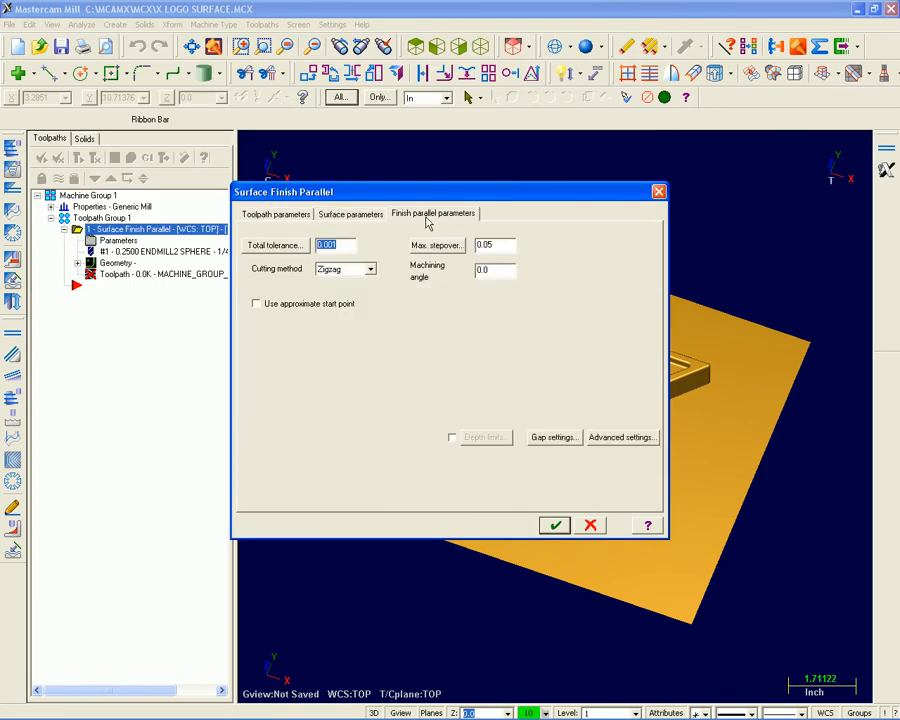
left_click(555, 526)
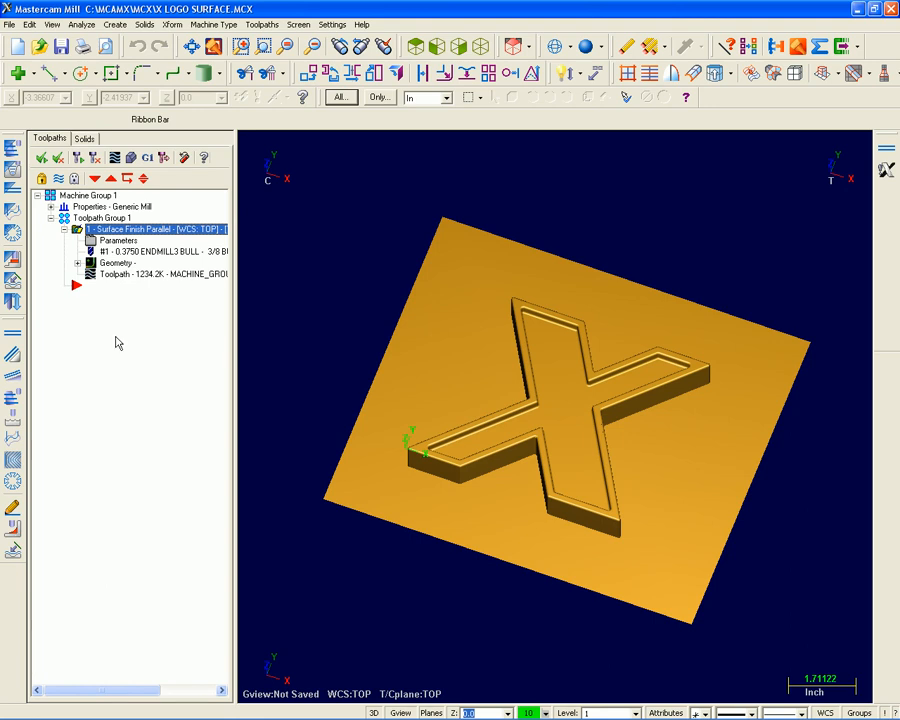
Define rectangular stock for the machine group from a bounding box around all entities, expanded 0.05 in Z.
left_click(51, 206)
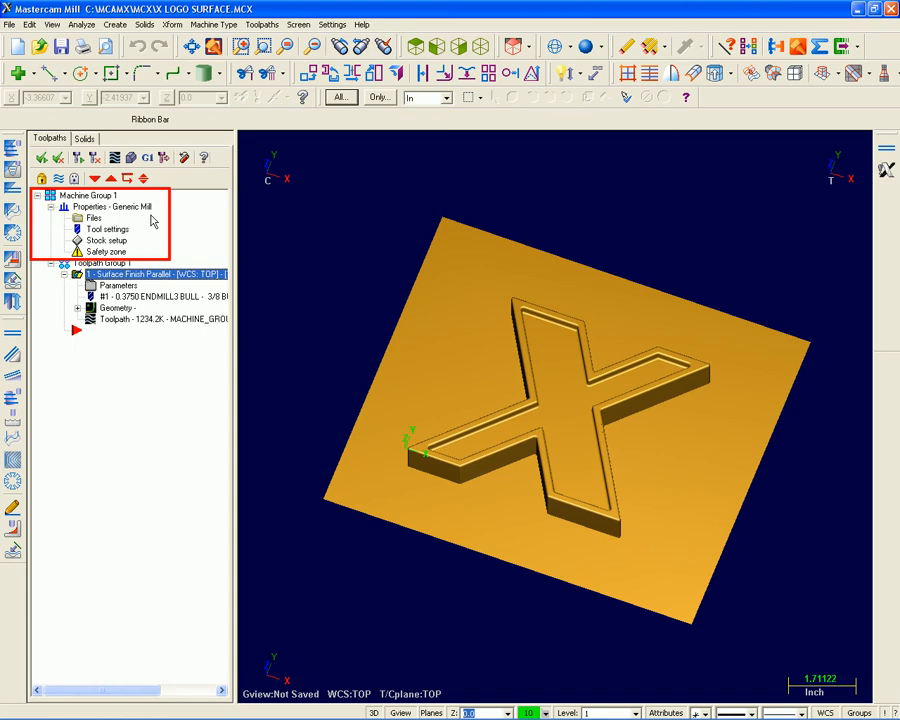
left_click(106, 240)
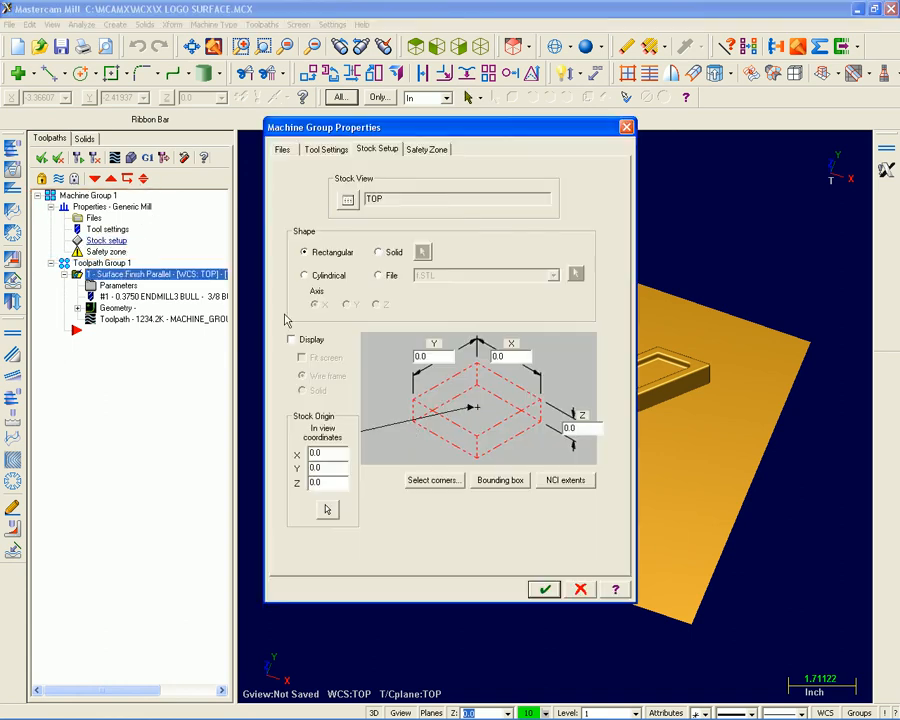
left_click(487, 481)
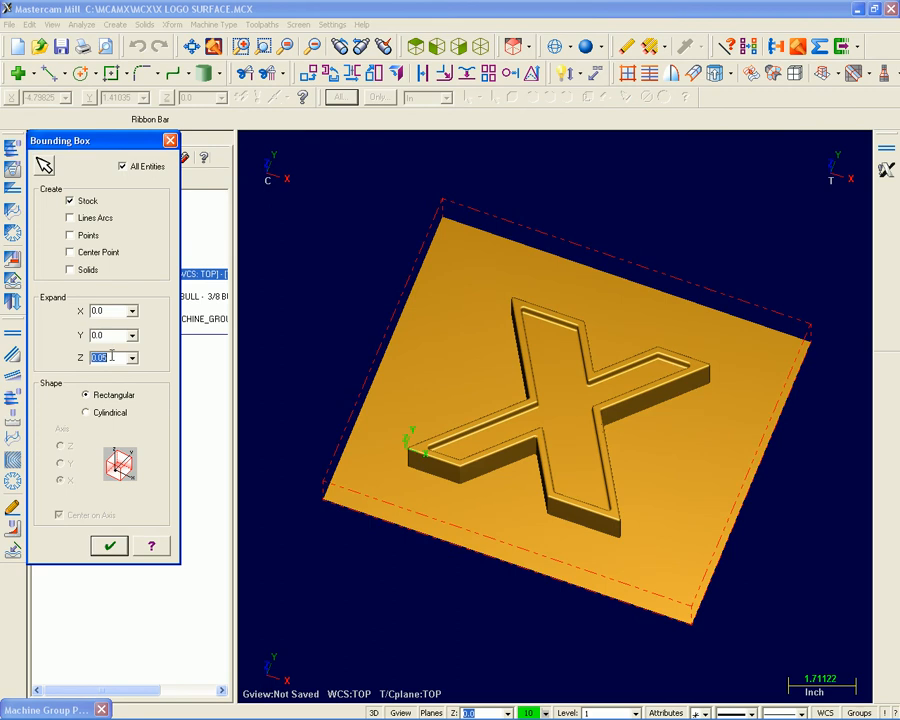
left_click(110, 545)
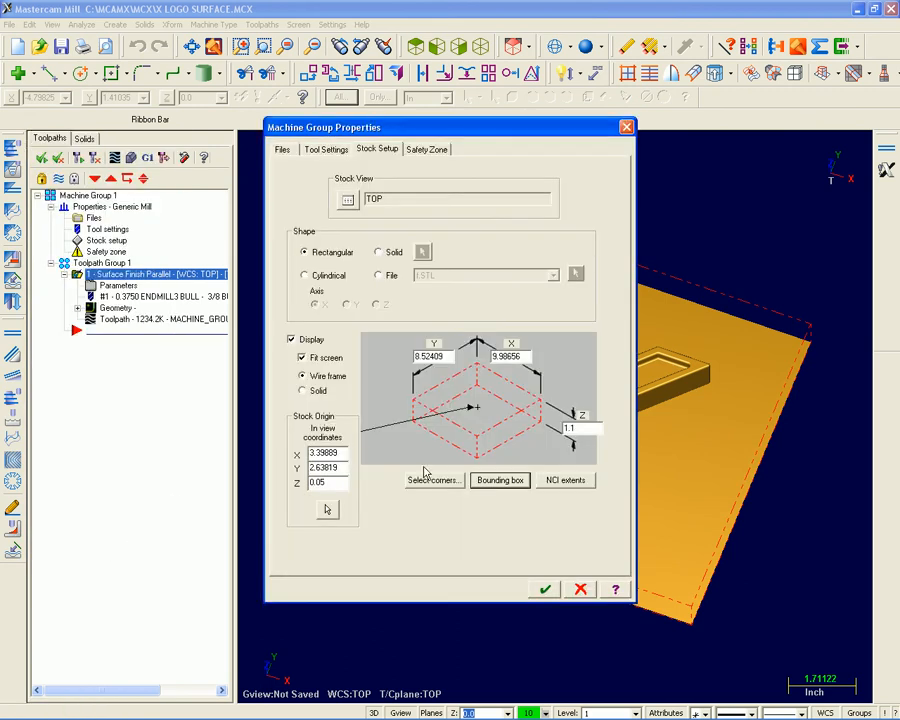
left_click(545, 589)
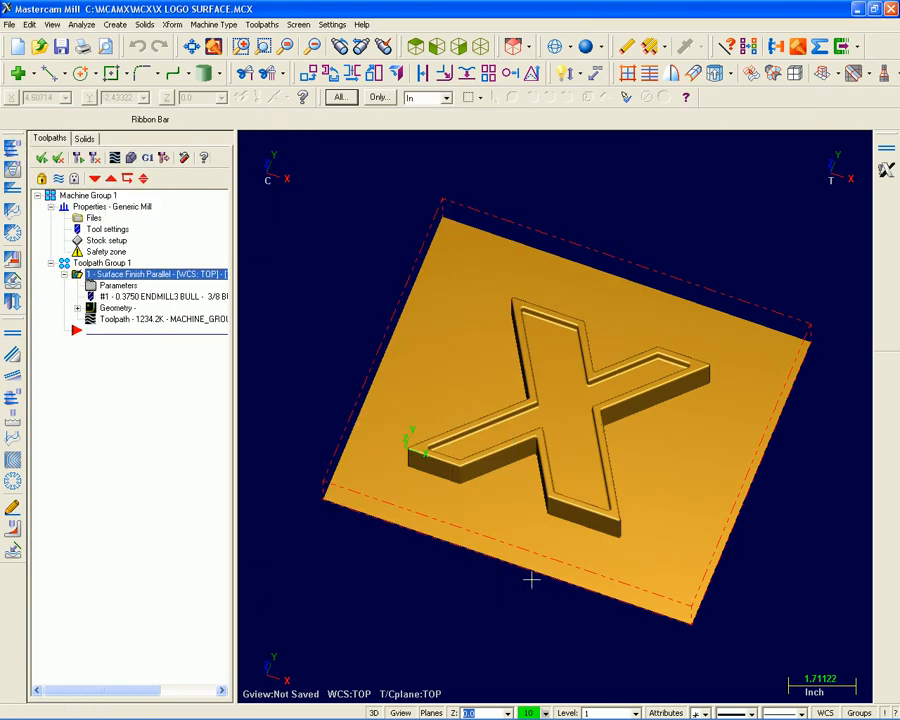
Simulate the finish parallel toolpath cutting the stock in Verify, and restart the simulation from the beginning.
left_click(132, 163)
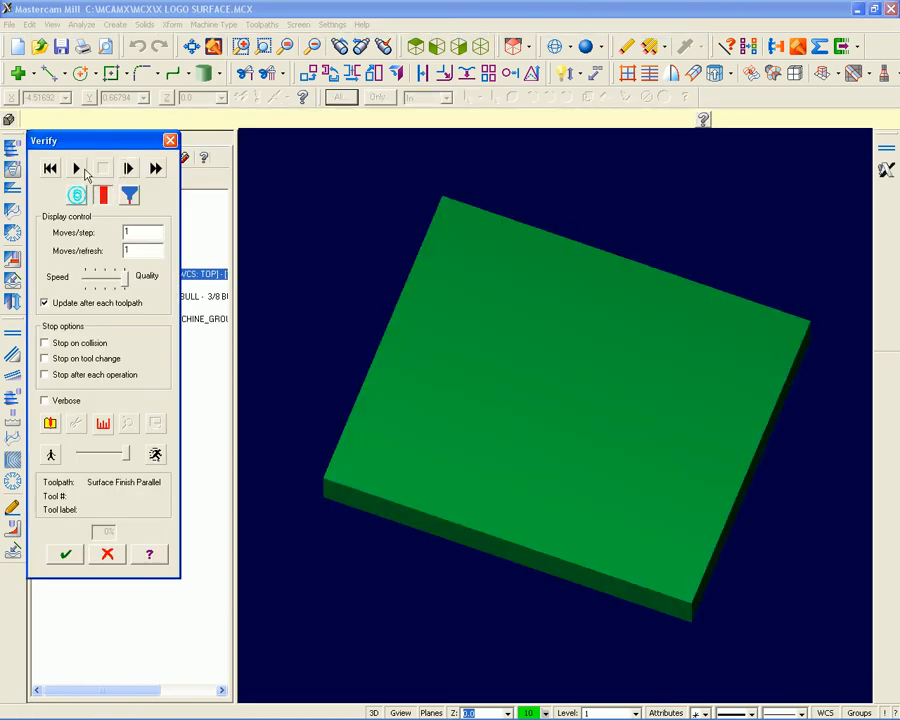
left_click(76, 168)
scroll(560, 443, "up", 2)
scroll(560, 443, "down", 2)
middle_click_drag(560, 443, 584, 467)
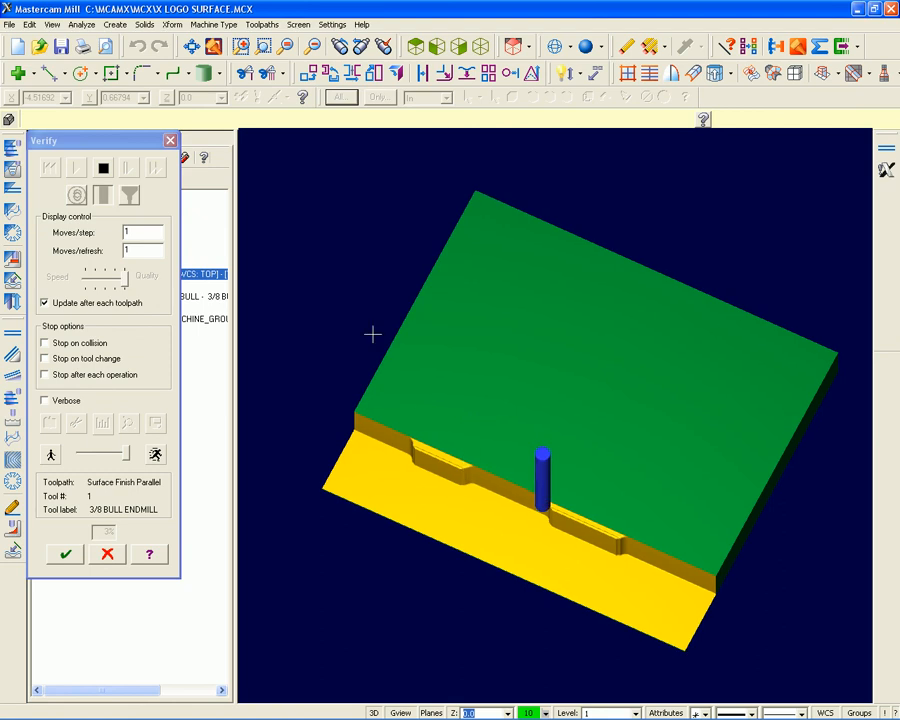
left_click(50, 168)
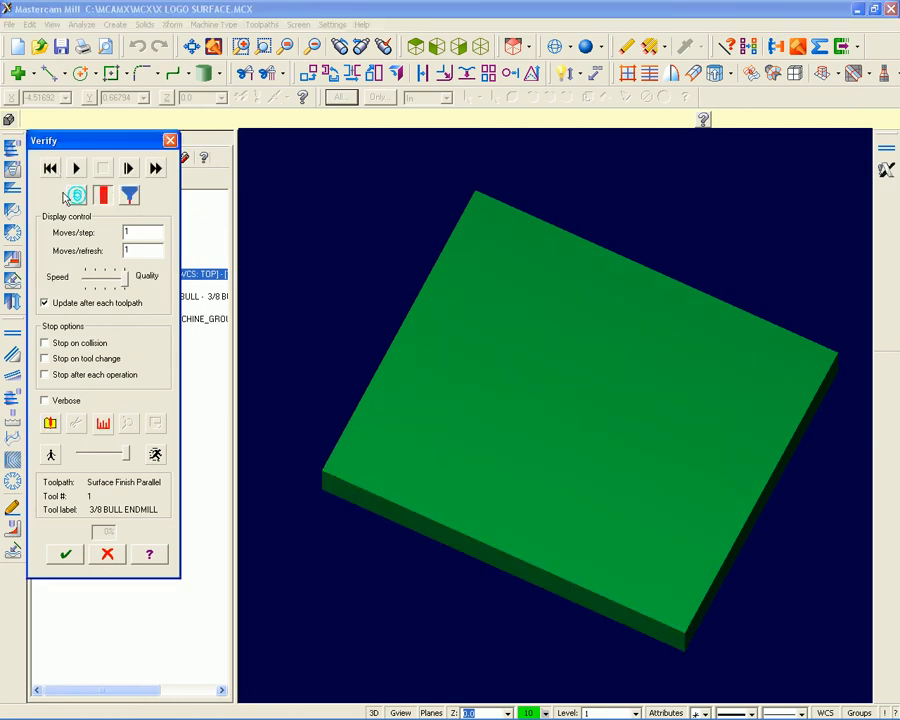
left_click(76, 168)
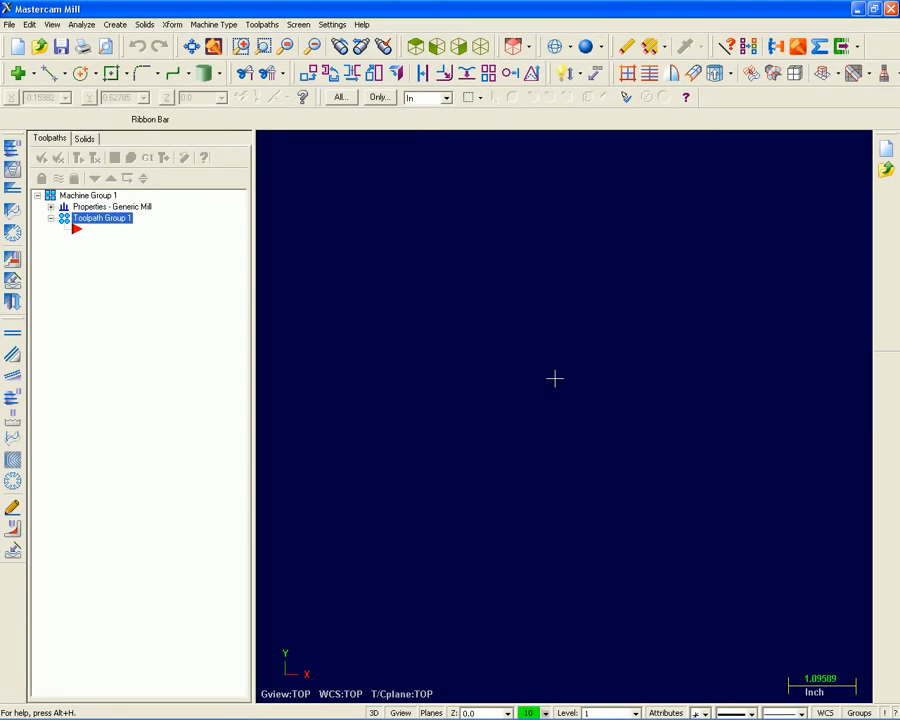
Open the Mastercam V9 file job_123_revB.MC9 from the Jobs folder.
left_click(39, 46)
left_click(425, 397)
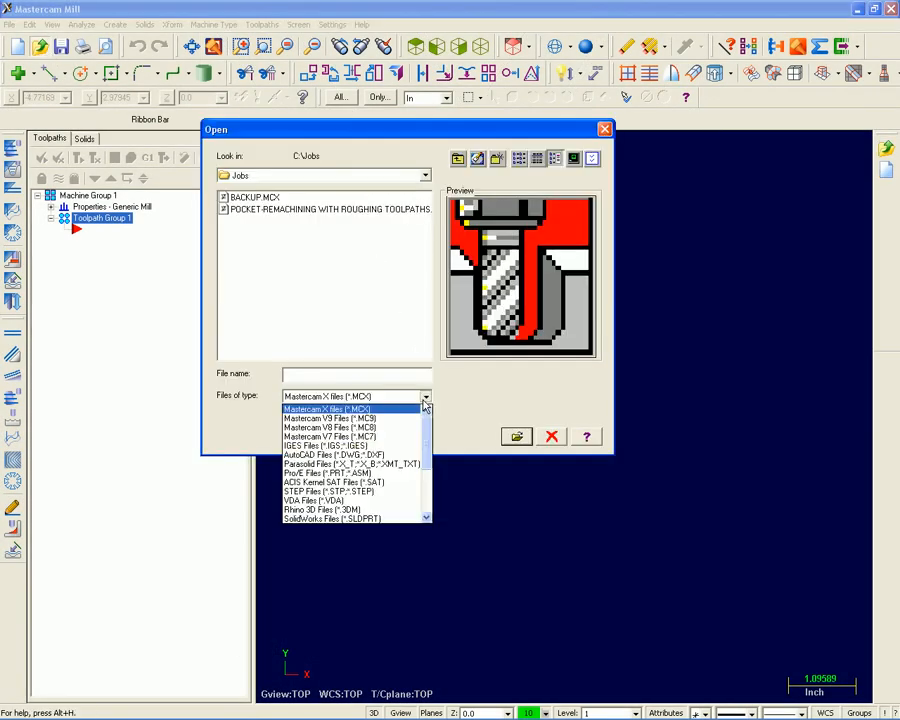
left_click(398, 418)
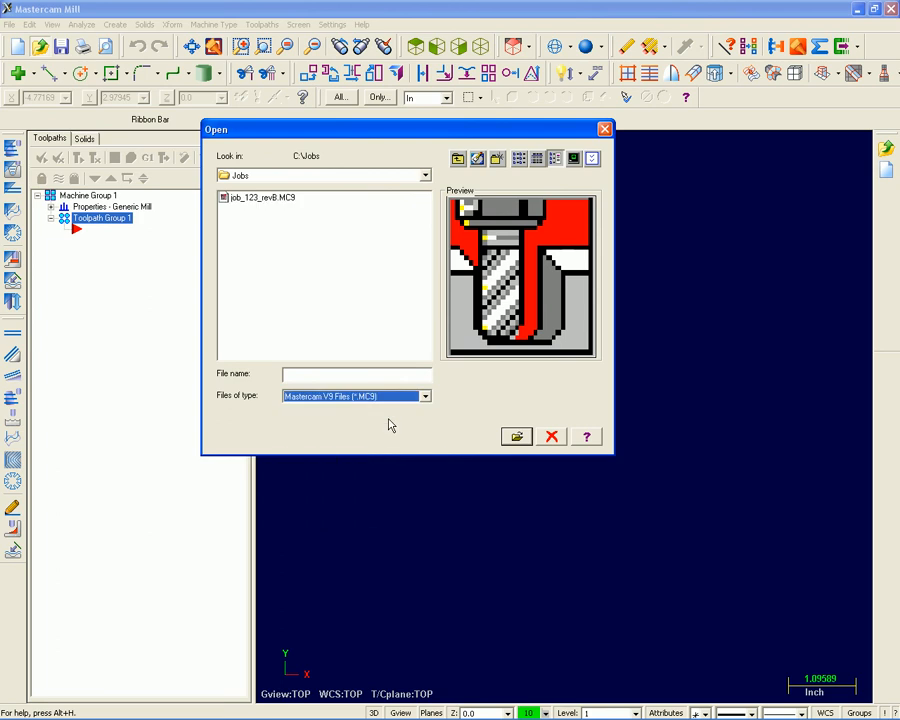
left_click(246, 200)
double_click(246, 199)
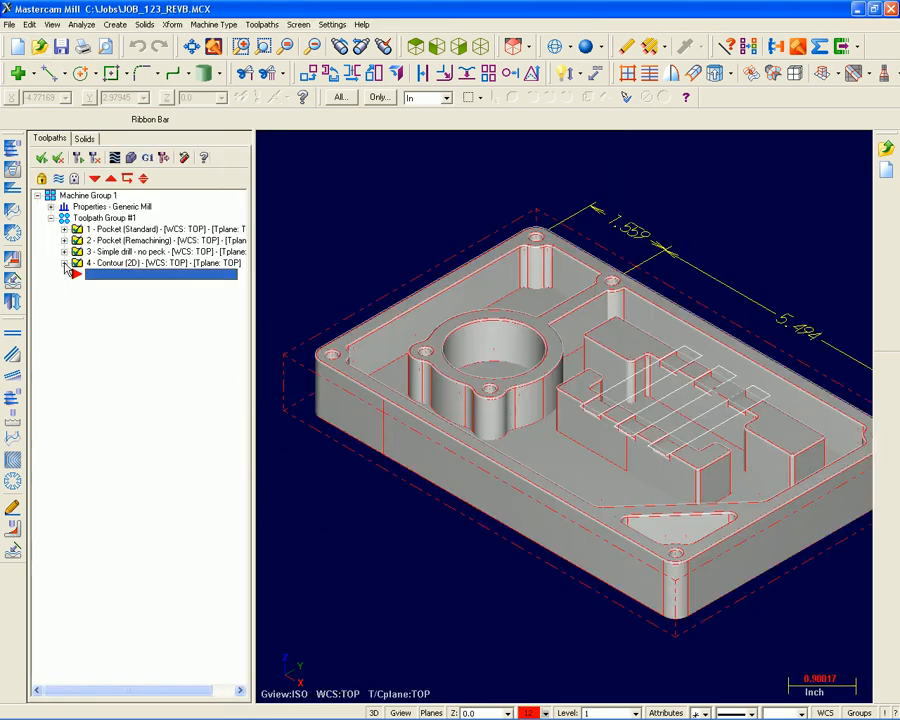
Enable depth cuts with a 0.5 max rough step on the Contour (2D) operation and regenerate its toolpath.
left_click(65, 263)
left_click(112, 277)
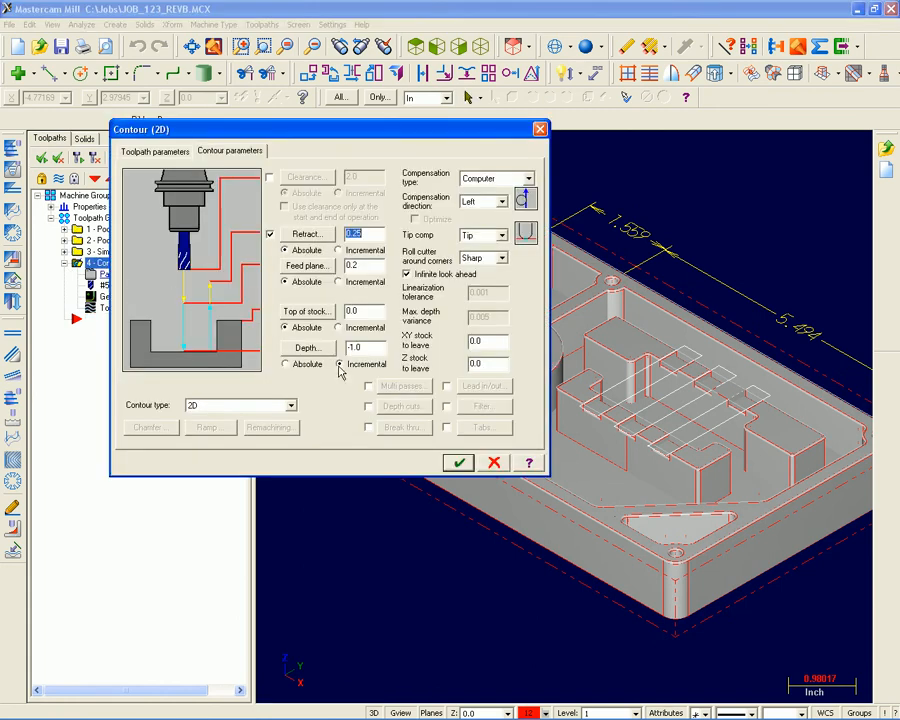
left_click(369, 405)
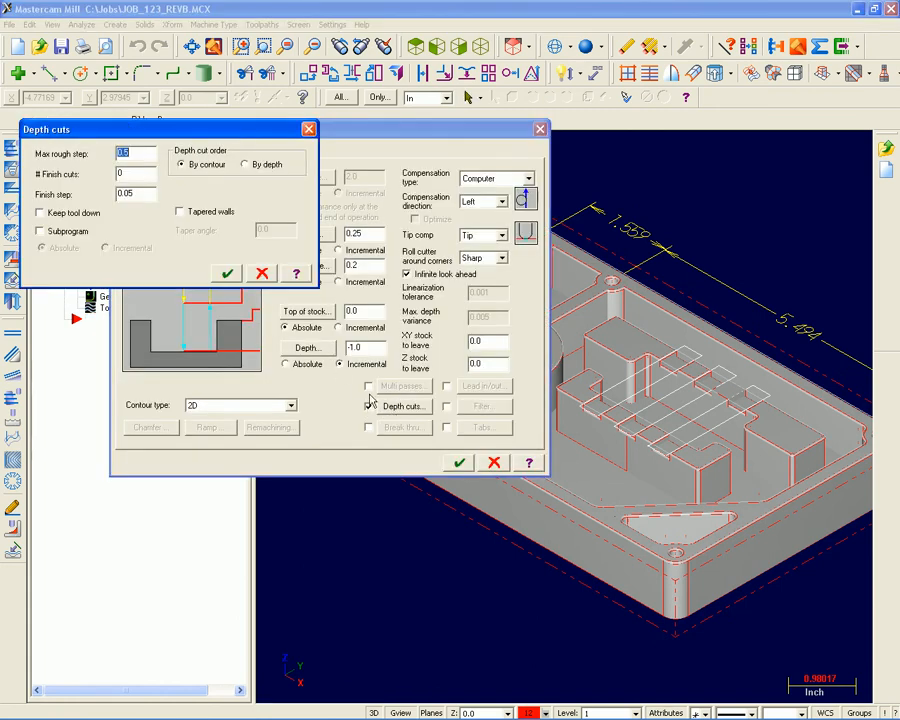
left_click(228, 274)
left_click(456, 461)
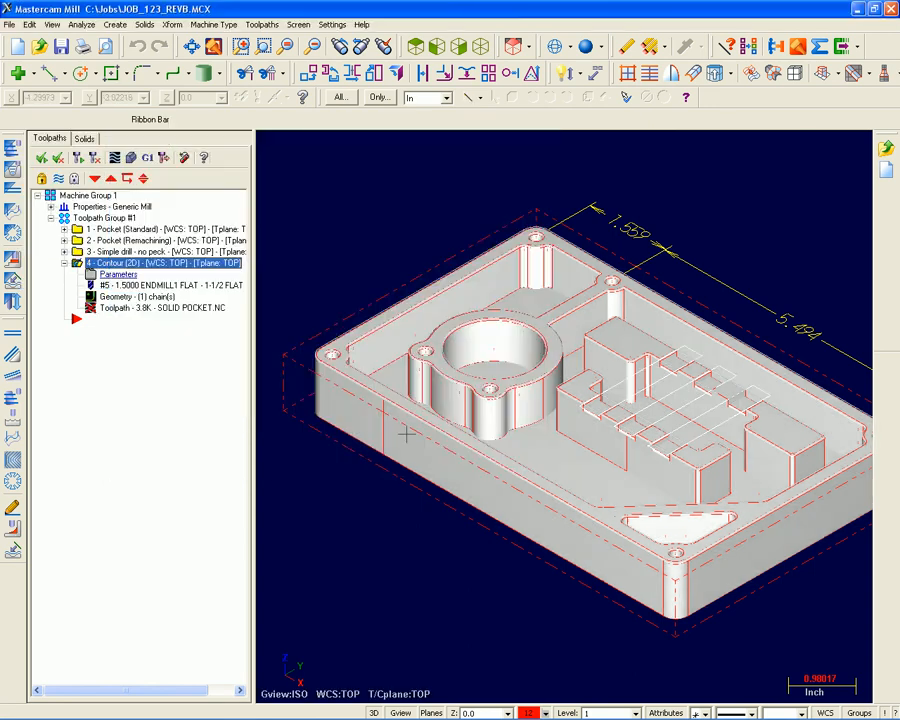
left_click(80, 158)
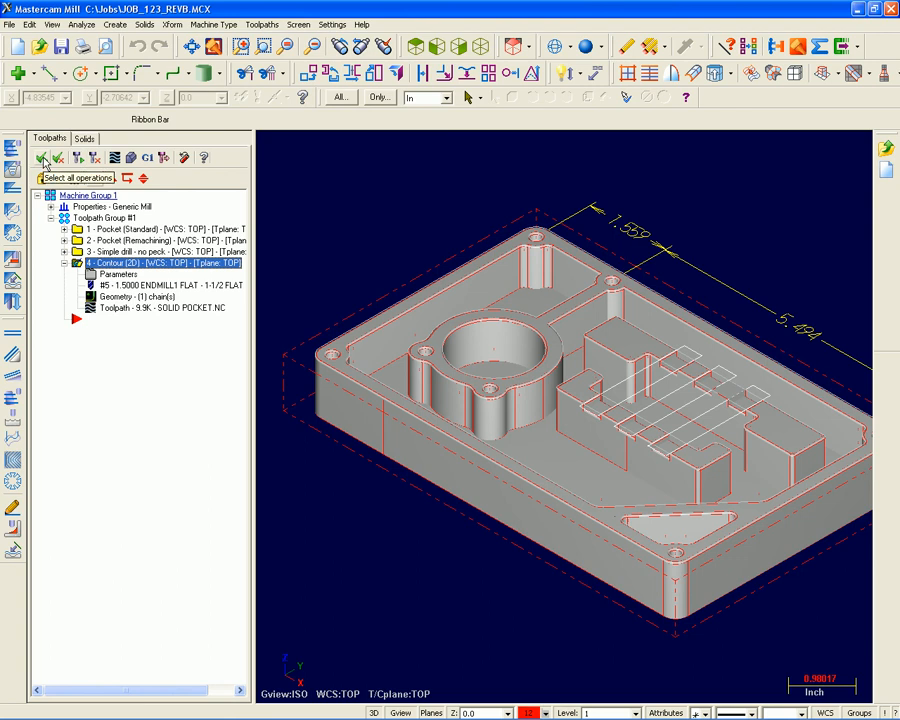
Select all four operations and verify them by machining the stock in simulation.
left_click(42, 159)
left_click(129, 160)
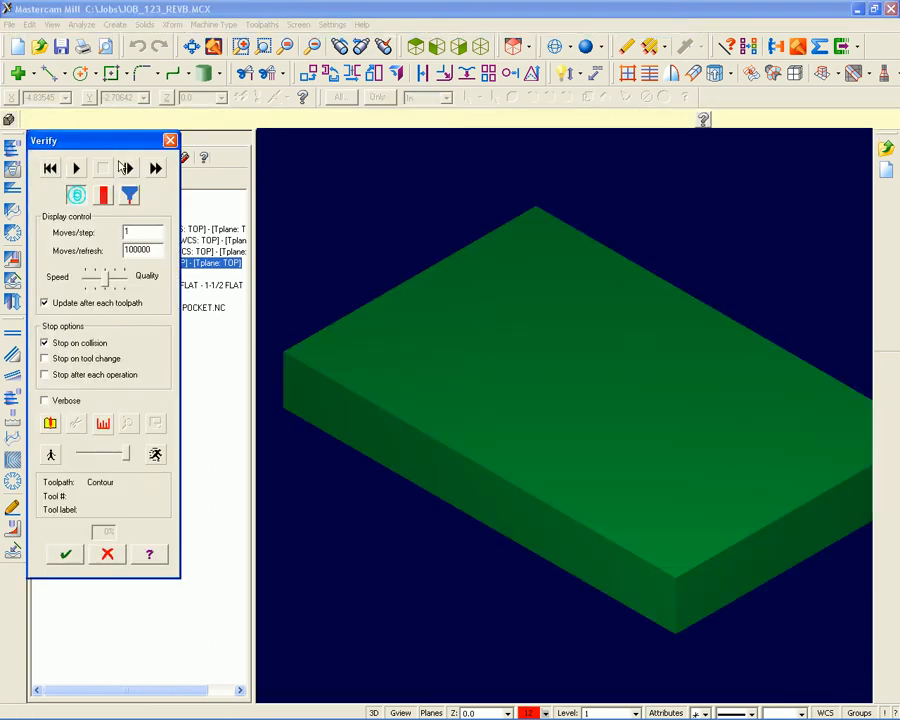
left_click(76, 168)
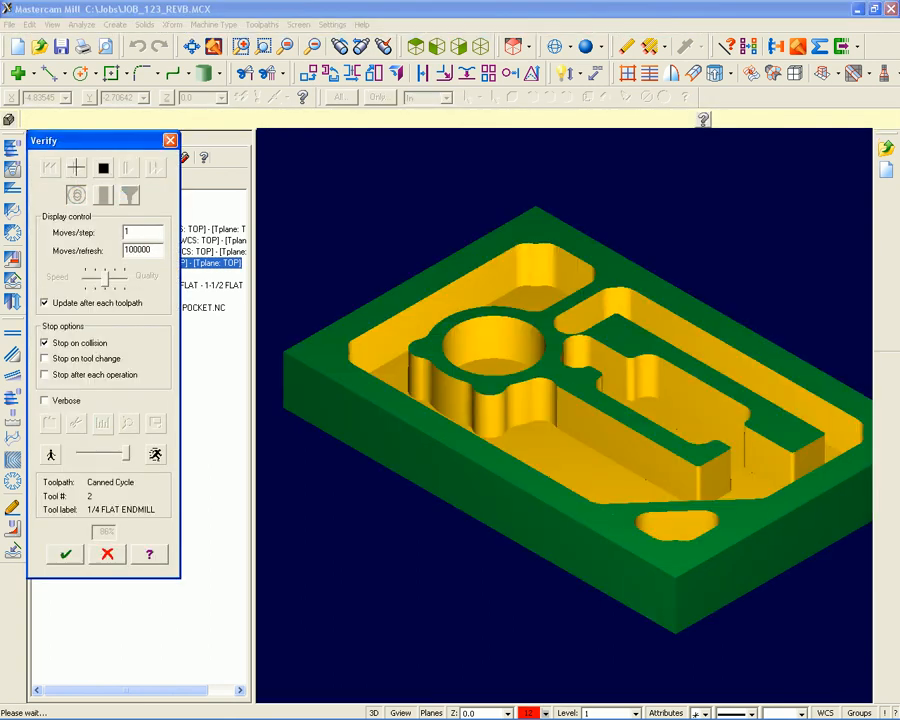
left_click(68, 555)
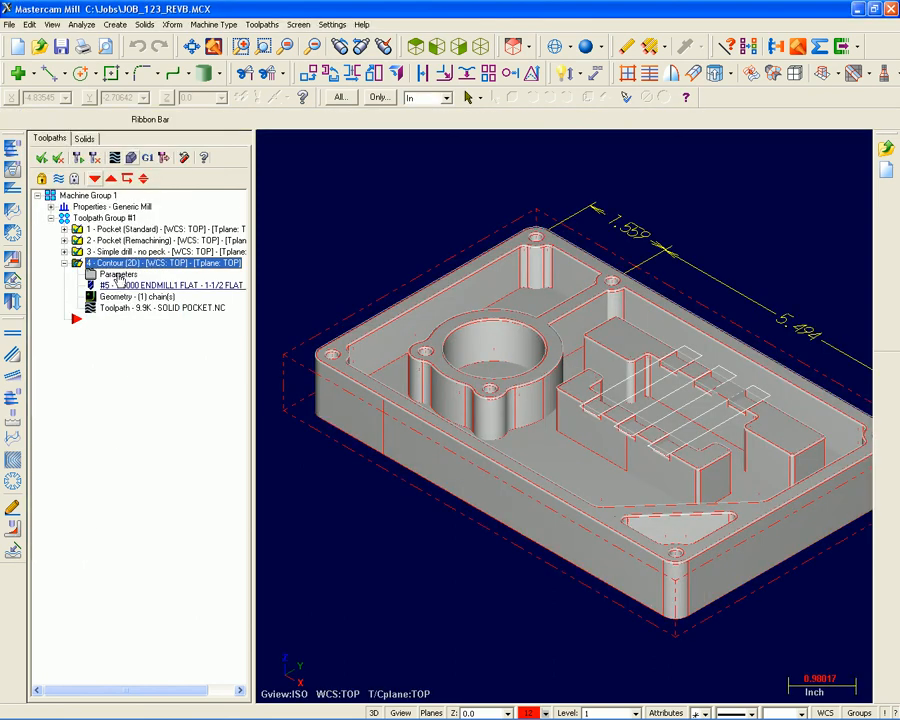
Increase the extrusion distance of the solid's base Extrude, and regenerate the solid and the two outdated pocket toolpaths.
left_click(84, 139)
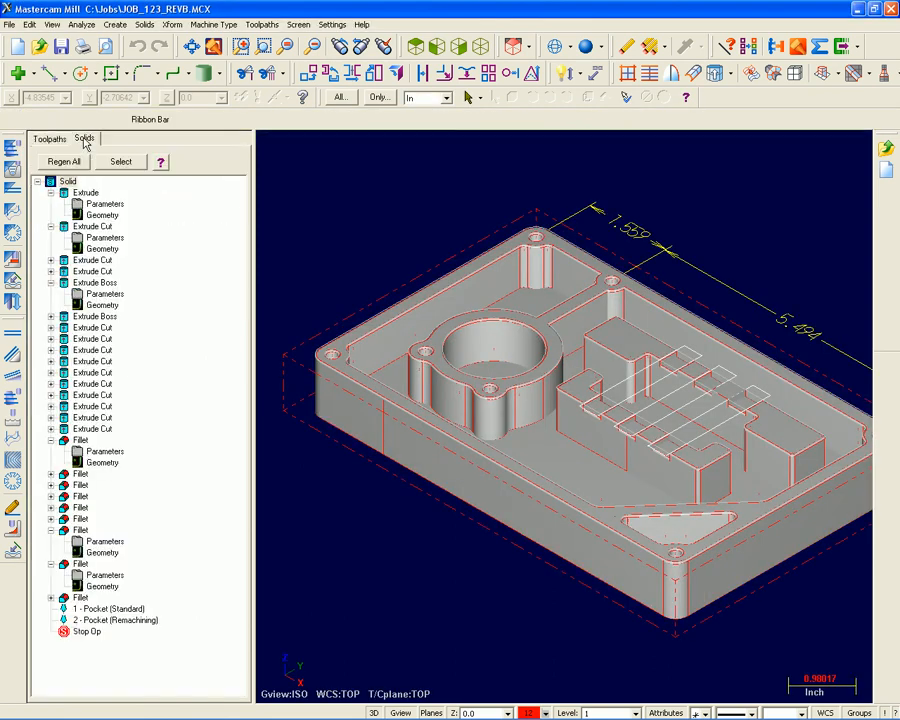
left_click(104, 204)
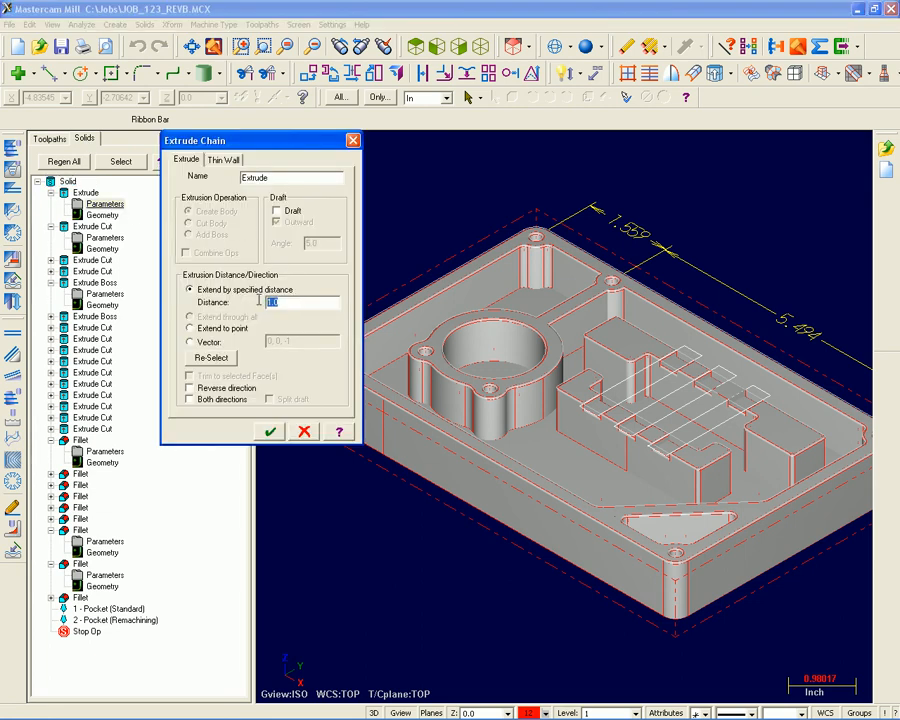
type(".0")
left_click(269, 431)
left_click(64, 162)
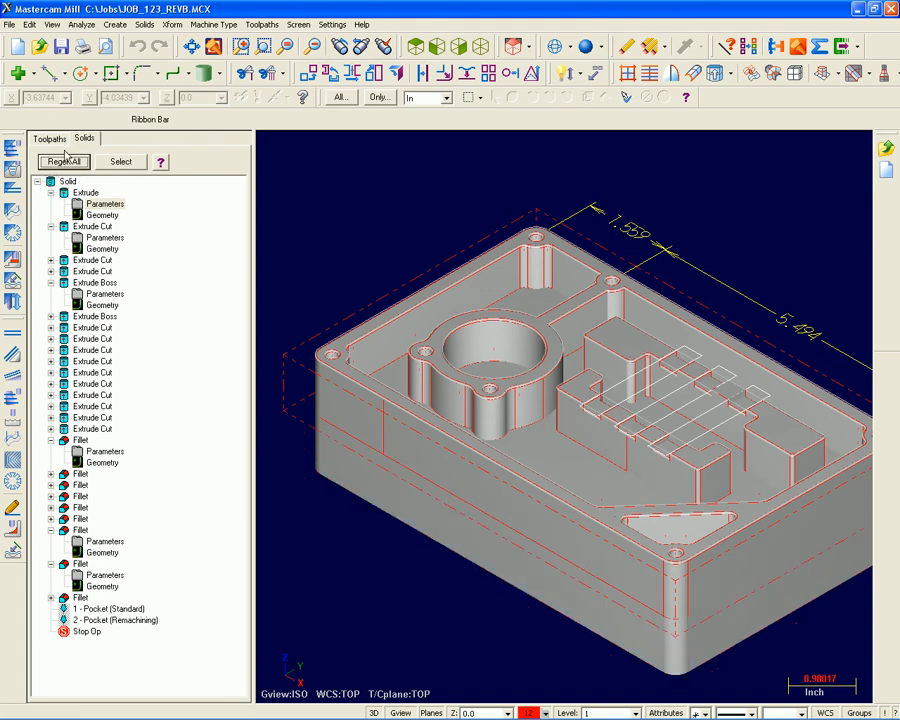
left_click(50, 139)
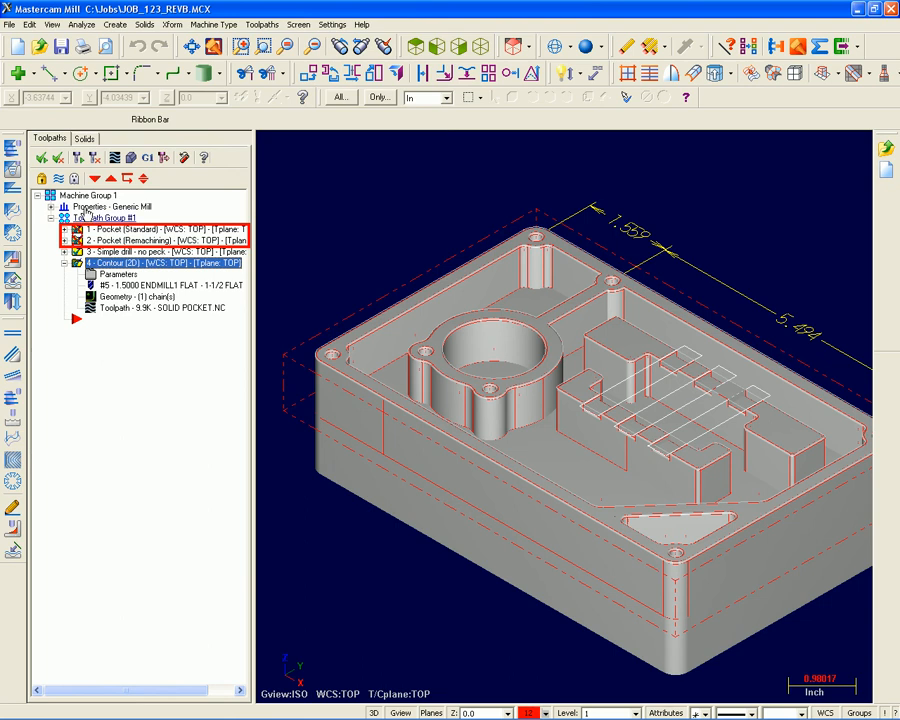
left_click(78, 158)
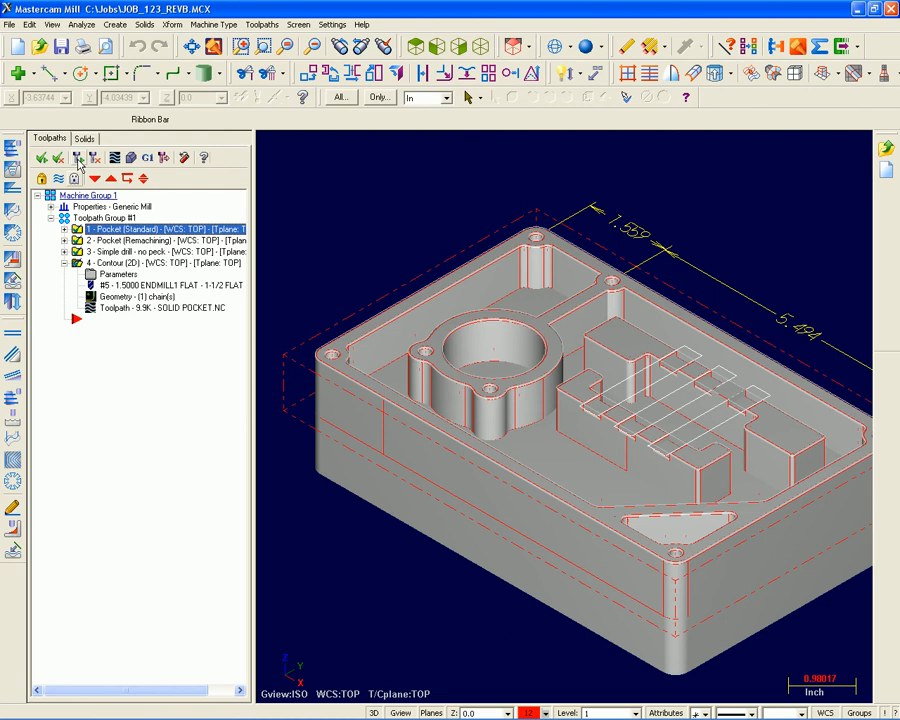
Save the job as the Mastercam X file JOB_123_REVB.MCX in the Jobs folder.
left_click(10, 25)
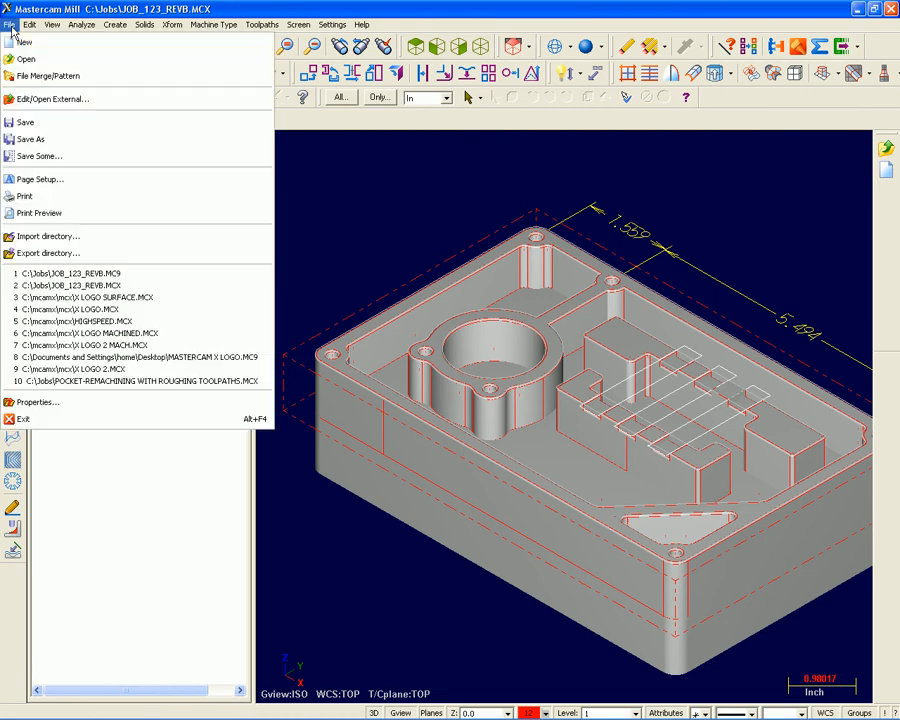
left_click(42, 146)
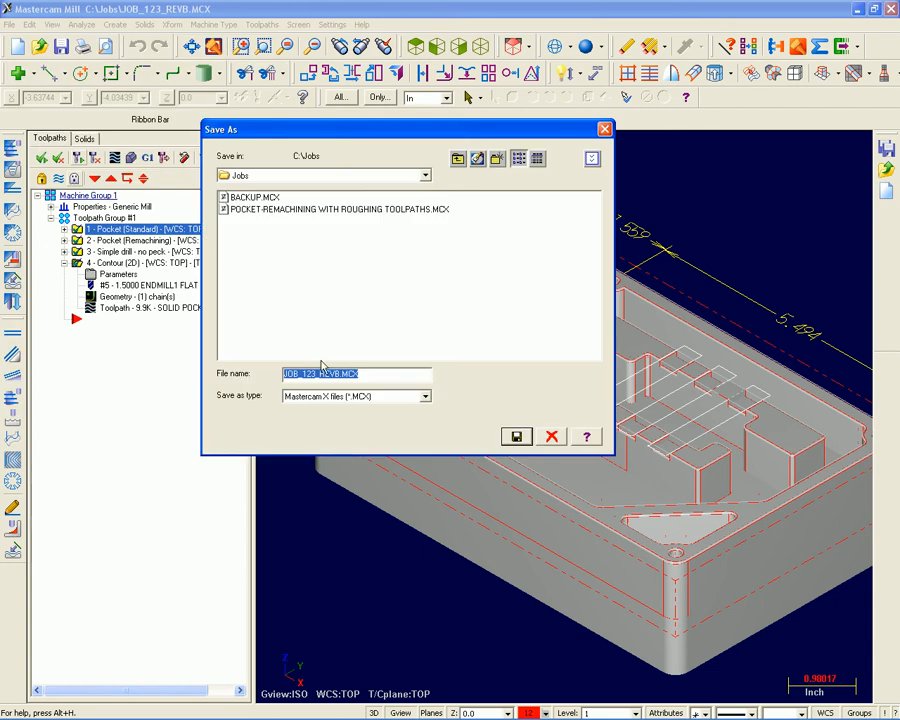
left_click(516, 436)
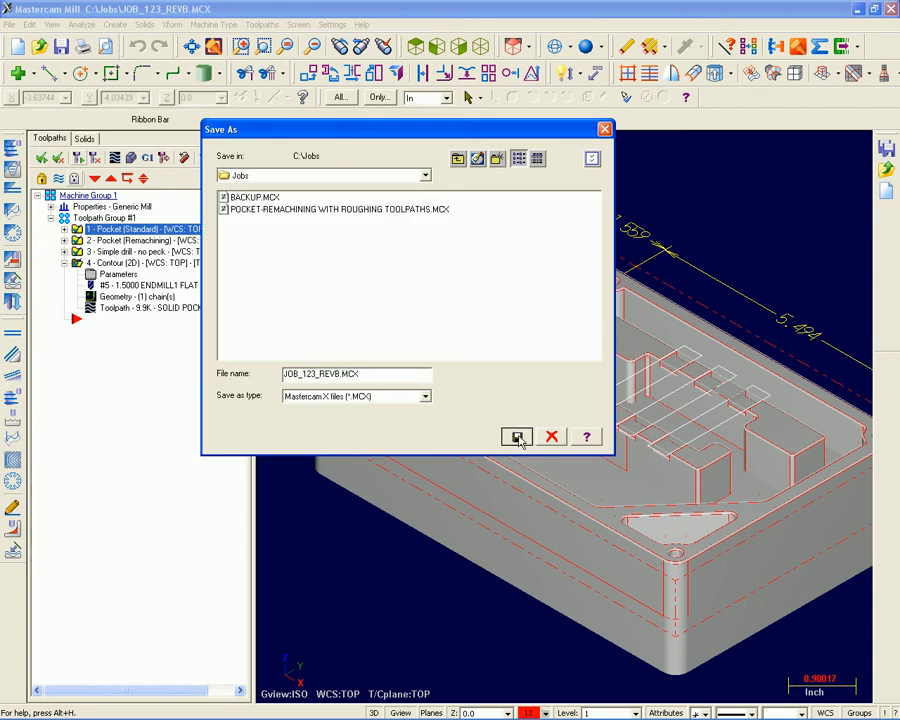